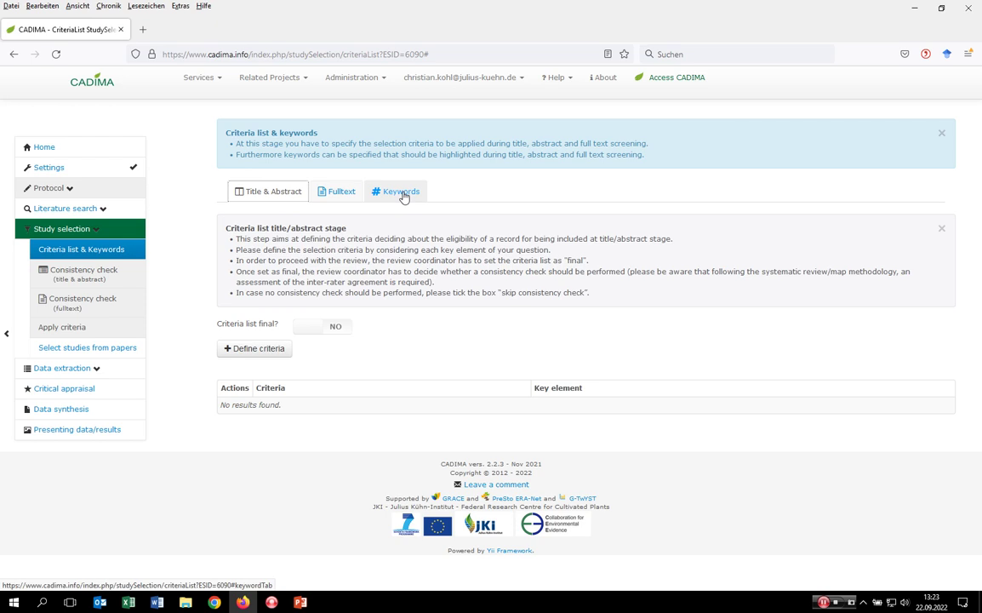
# Add the keyword "in" with a green colour, highlighted in title, abstract and full text
pyautogui.click(403, 196)
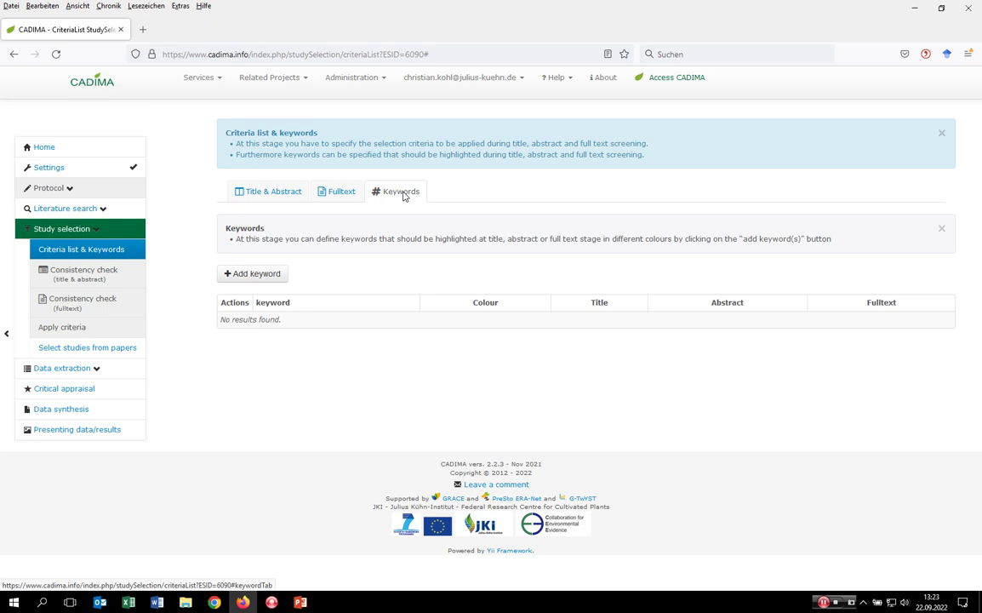
pyautogui.click(252, 276)
pyautogui.click(438, 284)
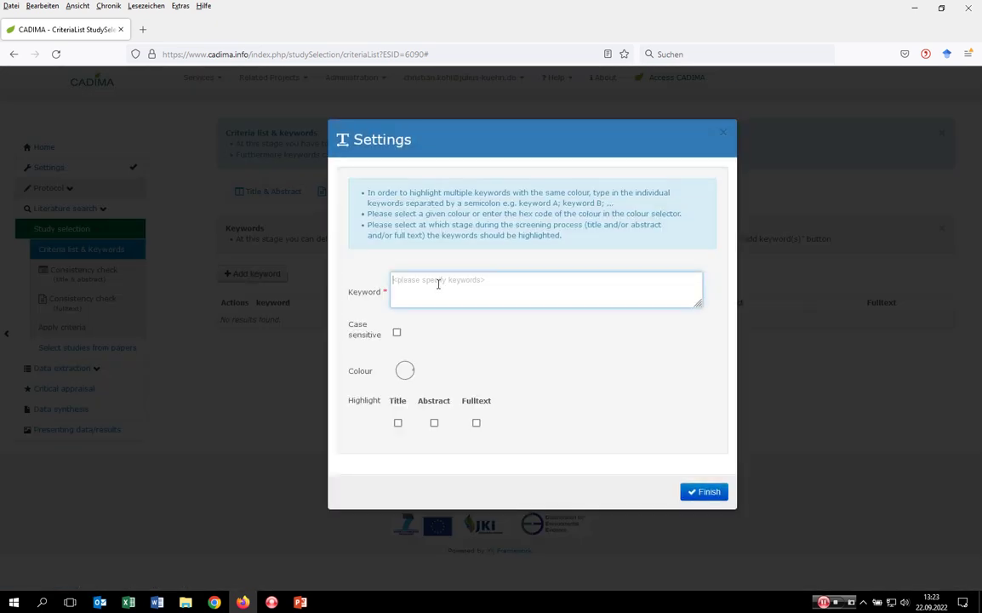
pyautogui.write('in')
pyautogui.click(405, 371)
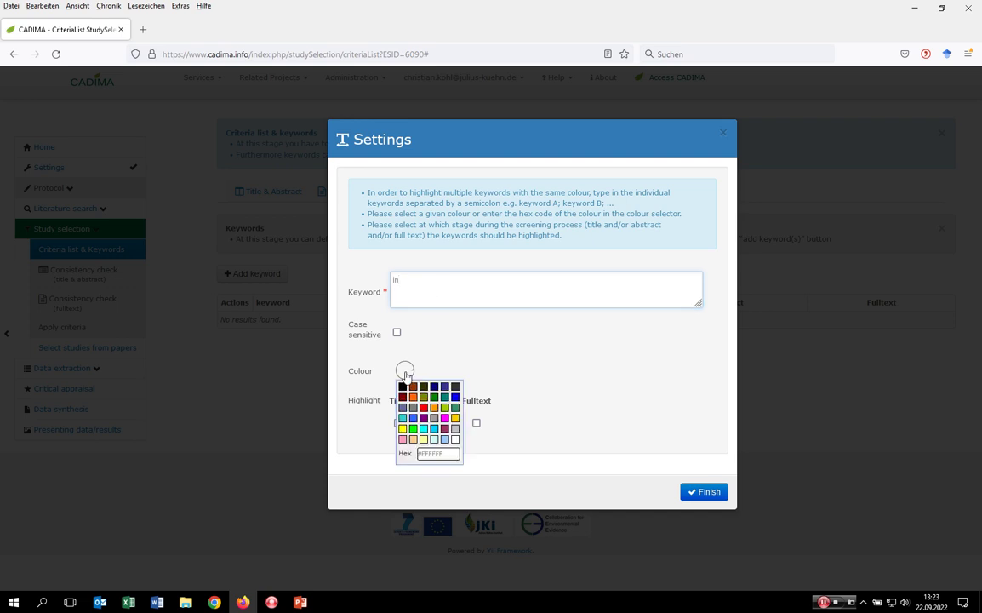
pyautogui.click(443, 409)
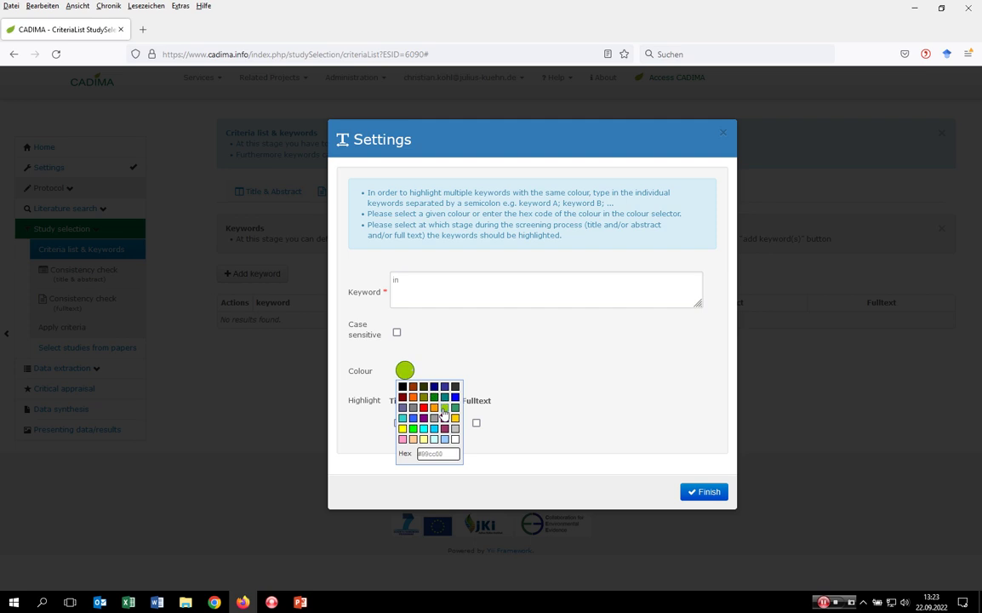
pyautogui.click(398, 423)
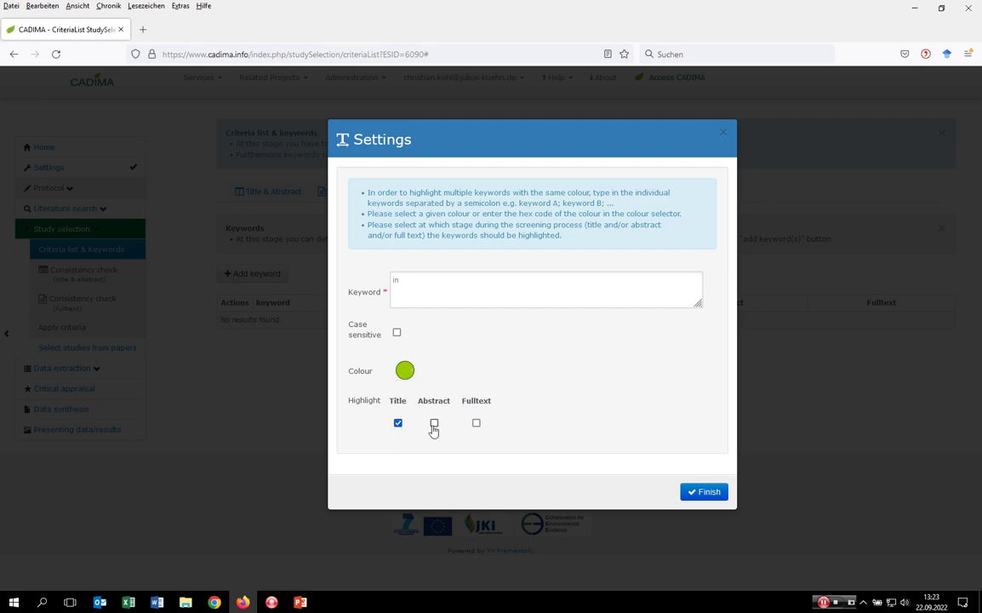
pyautogui.click(434, 423)
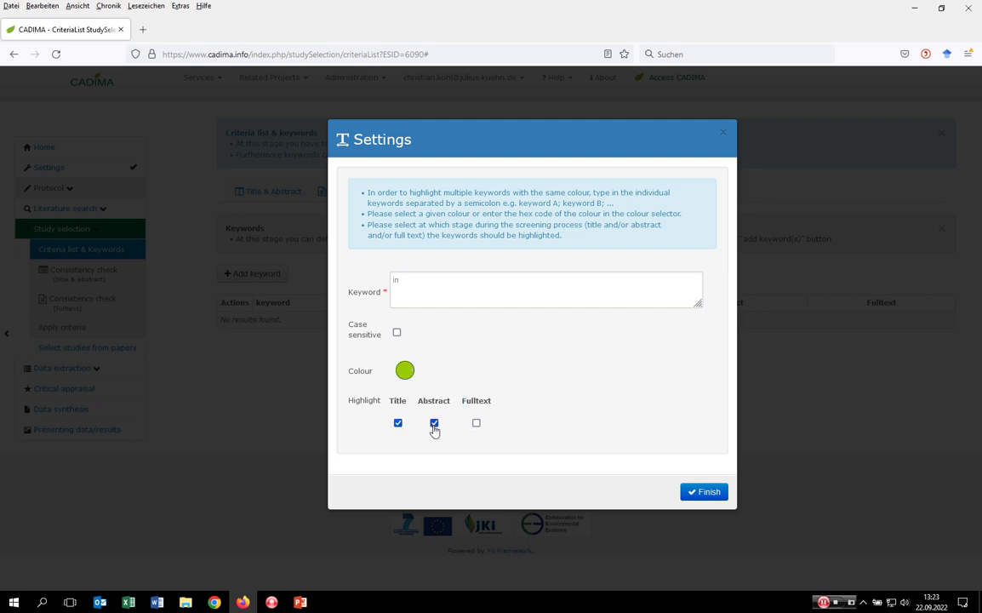
pyautogui.click(476, 423)
pyautogui.click(711, 493)
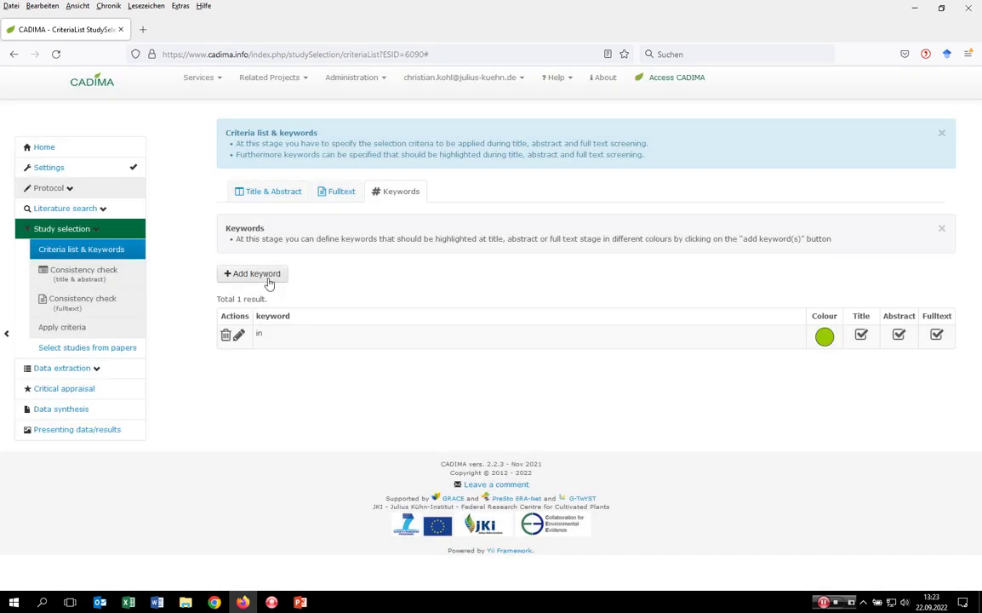
# Add the keyword "no" in red (#ff0000), highlighted in title, abstract and full text
pyautogui.click(268, 277)
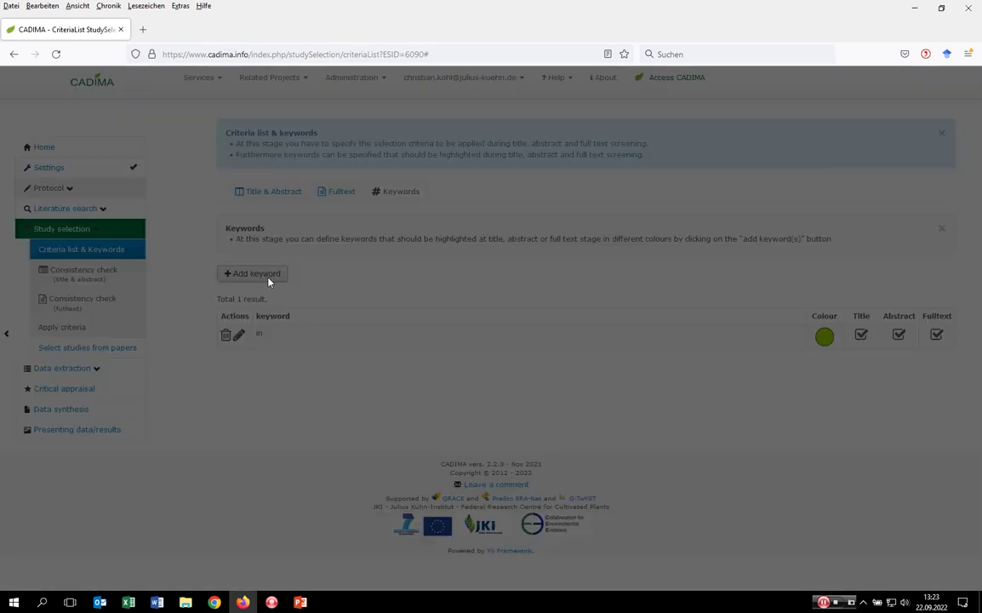
pyautogui.click(495, 287)
pyautogui.write('no')
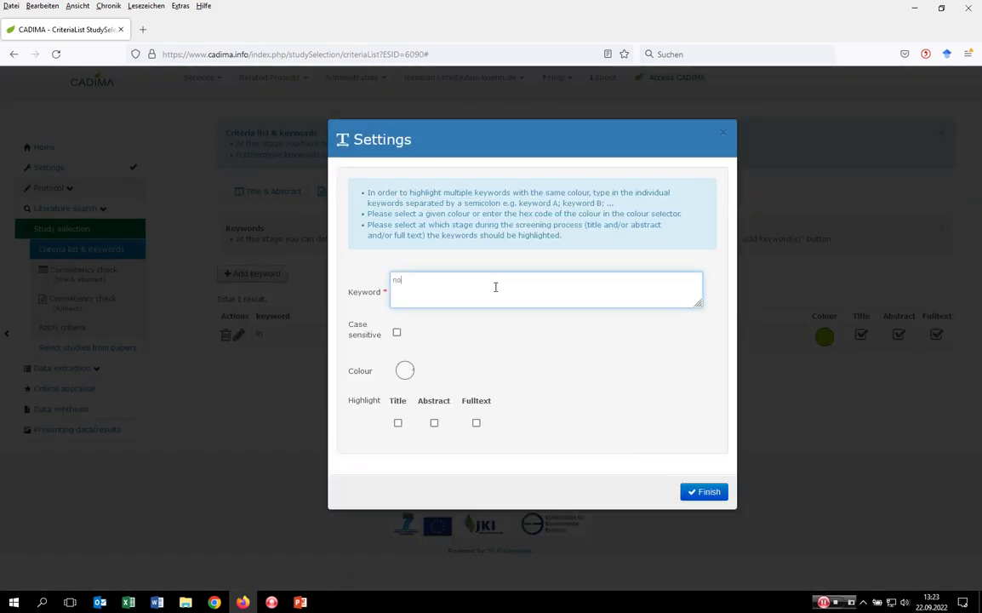
pyautogui.click(404, 370)
pyautogui.click(415, 397)
pyautogui.click(423, 398)
pyautogui.click(424, 408)
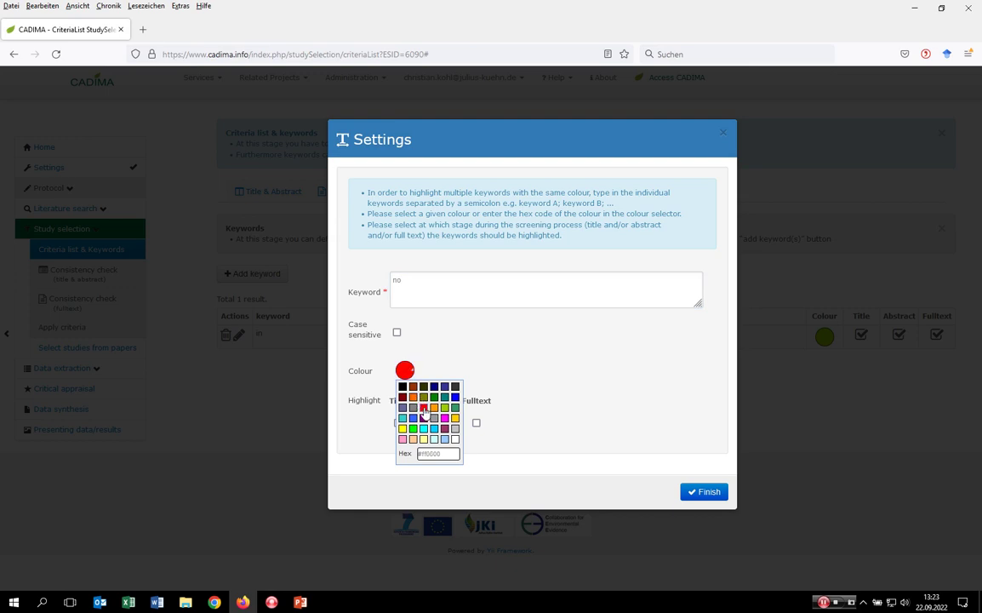
pyautogui.click(398, 423)
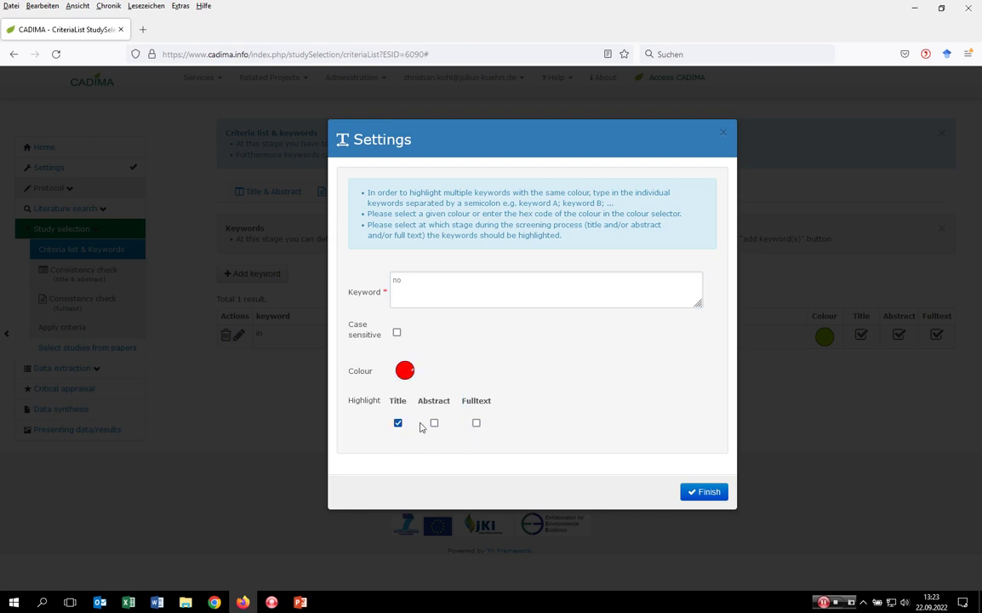
pyautogui.click(434, 423)
pyautogui.click(476, 423)
pyautogui.click(705, 492)
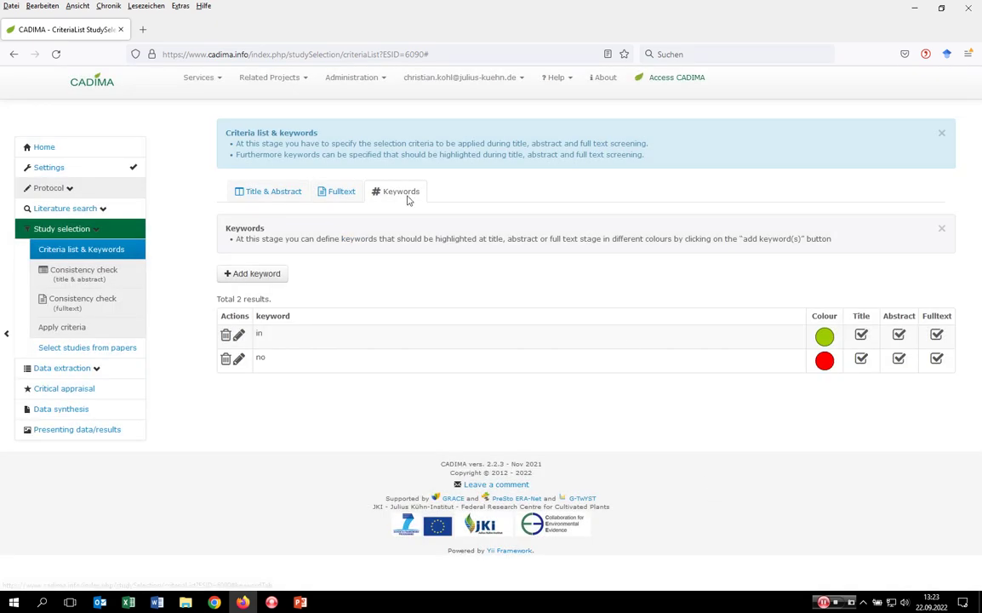
# Define a title and abstract criterion named "Population" for the key element Population
pyautogui.click(269, 194)
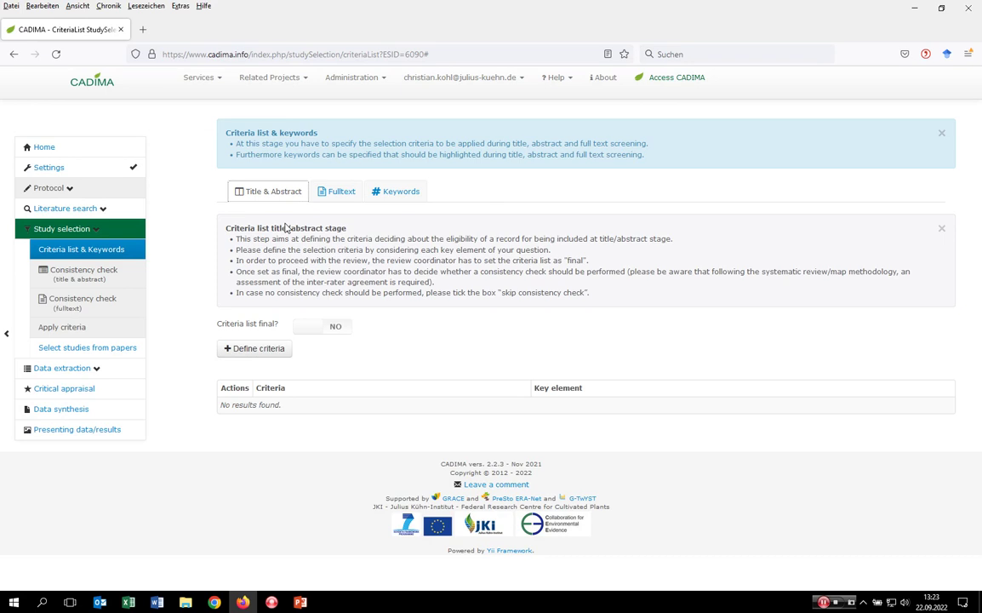
pyautogui.click(263, 358)
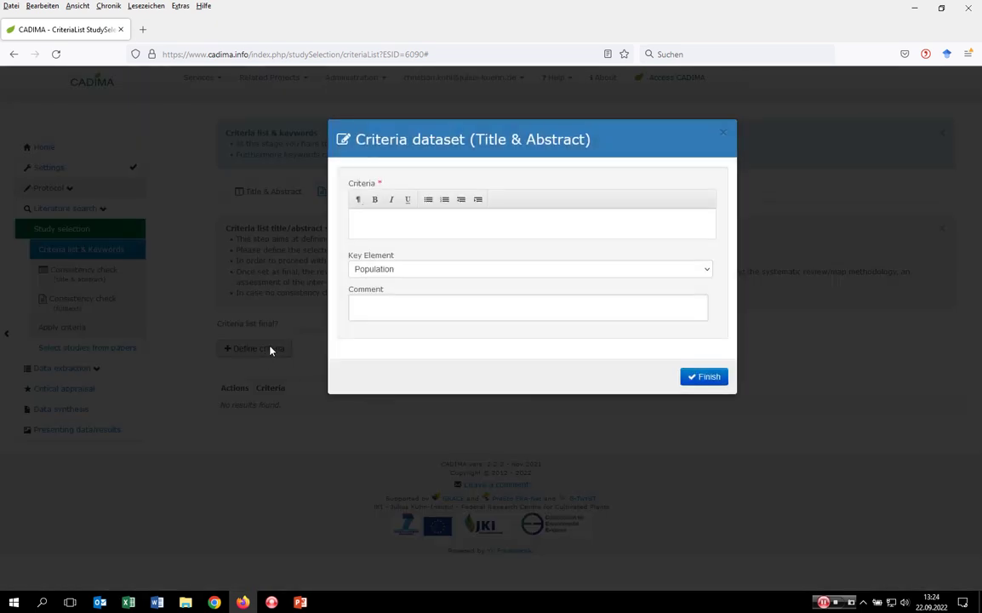
pyautogui.click(452, 274)
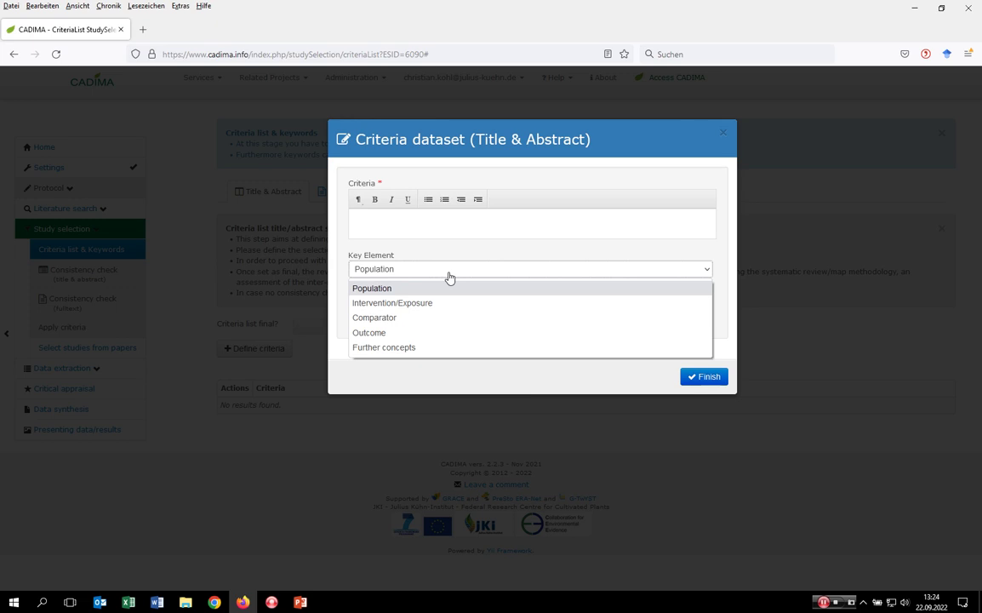
pyautogui.click(450, 269)
pyautogui.click(419, 229)
pyautogui.write('Popu')
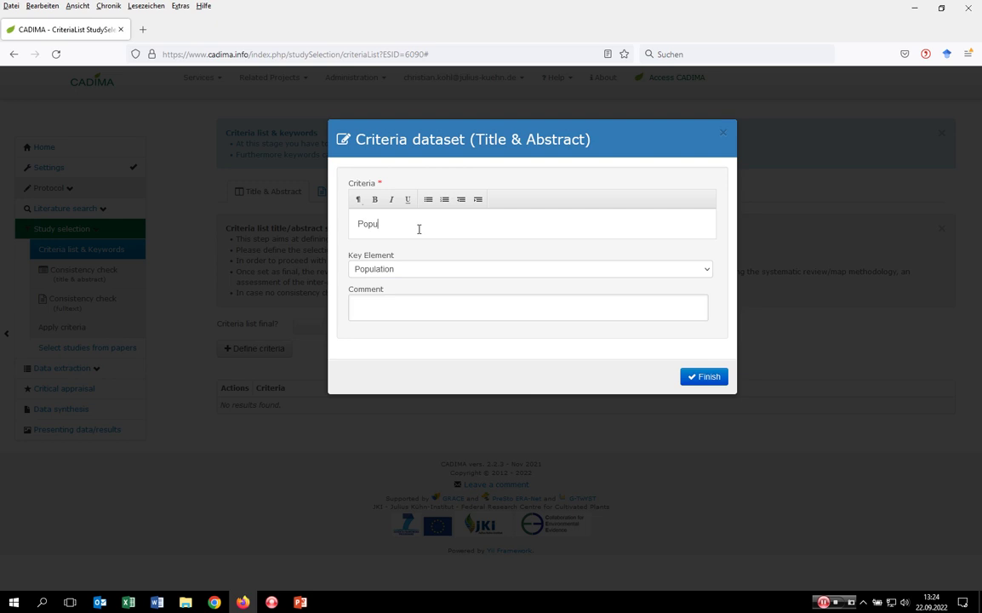
pyautogui.write('lation')
pyautogui.click(699, 381)
# Define a title and abstract criterion named "Intervention" for the key element Intervention/Exposure
pyautogui.click(260, 348)
pyautogui.click(396, 274)
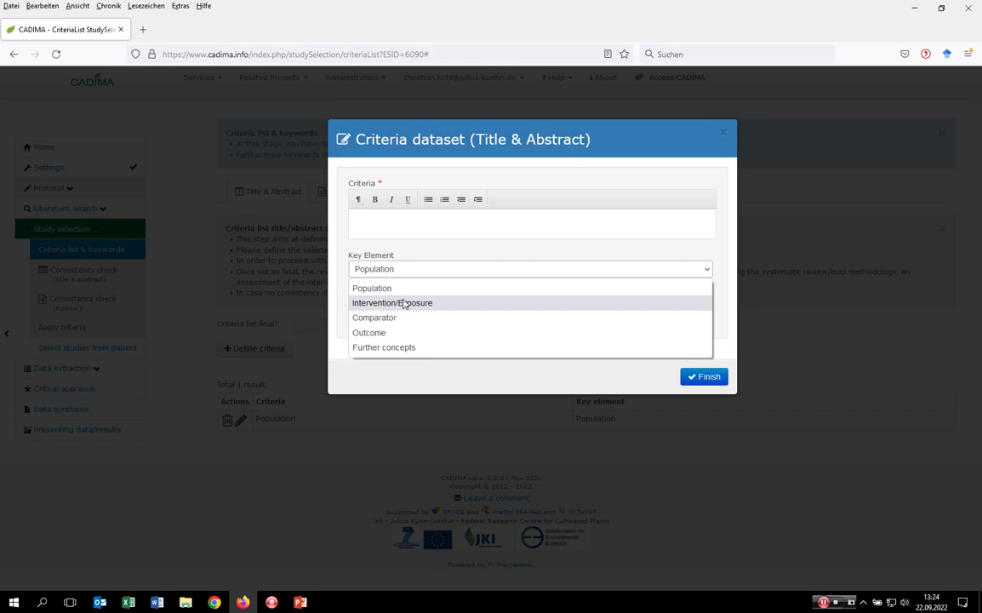
pyautogui.click(401, 302)
pyautogui.click(404, 223)
pyautogui.write('Intervention')
pyautogui.click(701, 383)
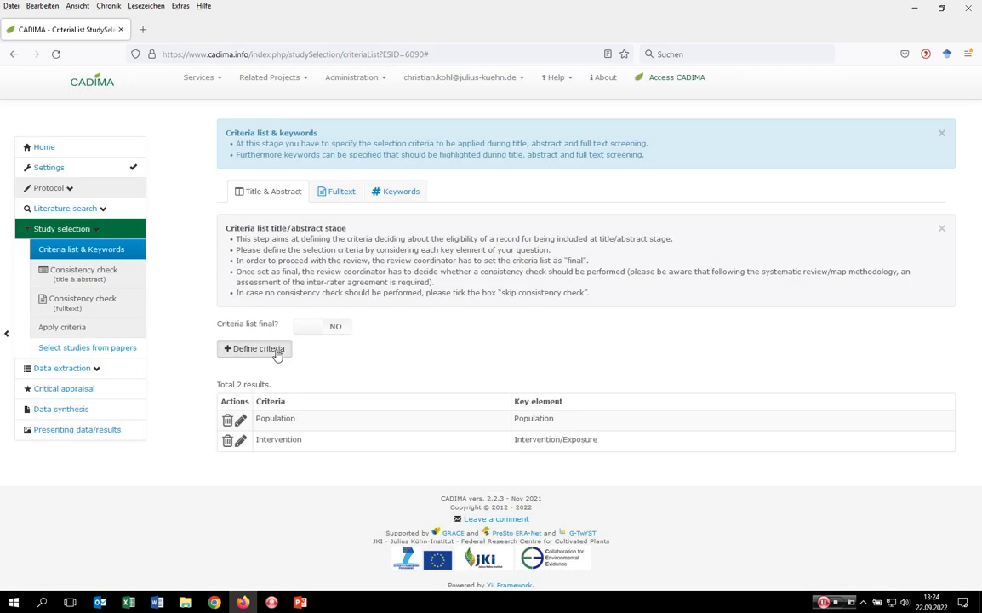
# Define a title and abstract criterion named "Comparator" for the key element Comparator
pyautogui.click(276, 354)
pyautogui.click(416, 269)
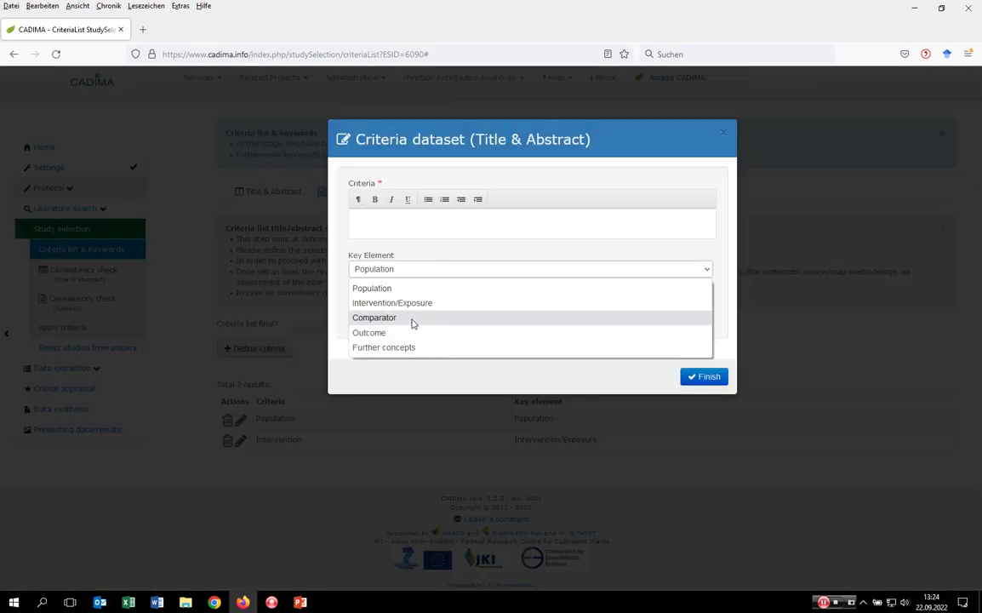
pyautogui.click(411, 320)
pyautogui.click(400, 222)
pyautogui.write('Comparator')
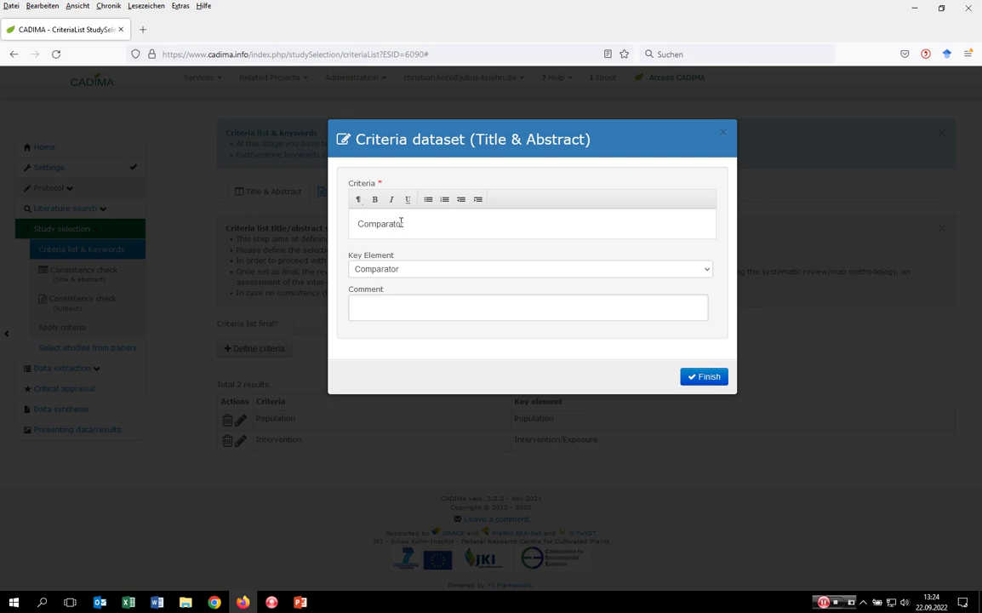
pyautogui.click(715, 378)
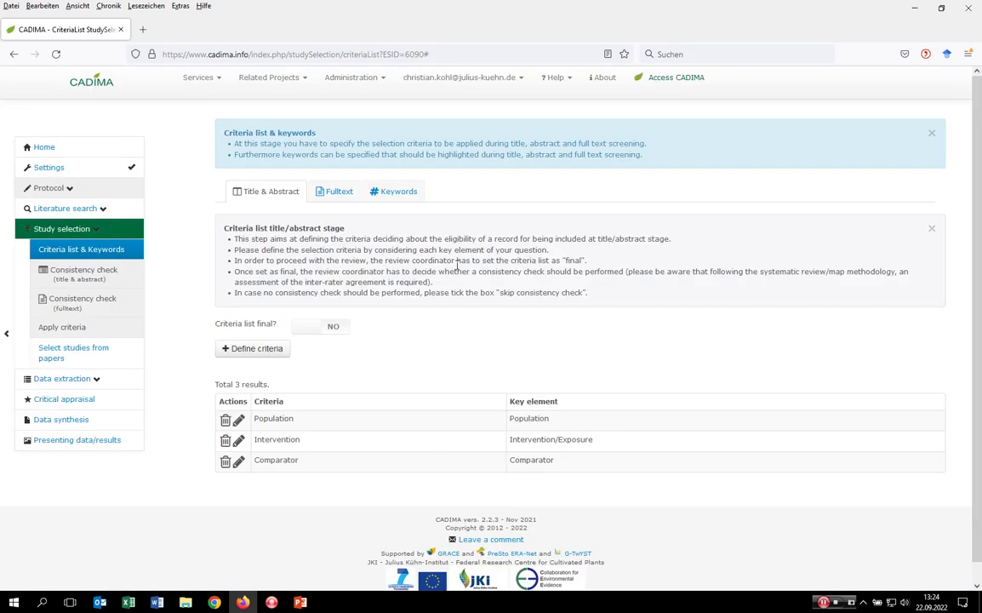
# Define a title and abstract criterion named "Outcome" for the key element Outcome
pyautogui.click(269, 349)
pyautogui.click(401, 271)
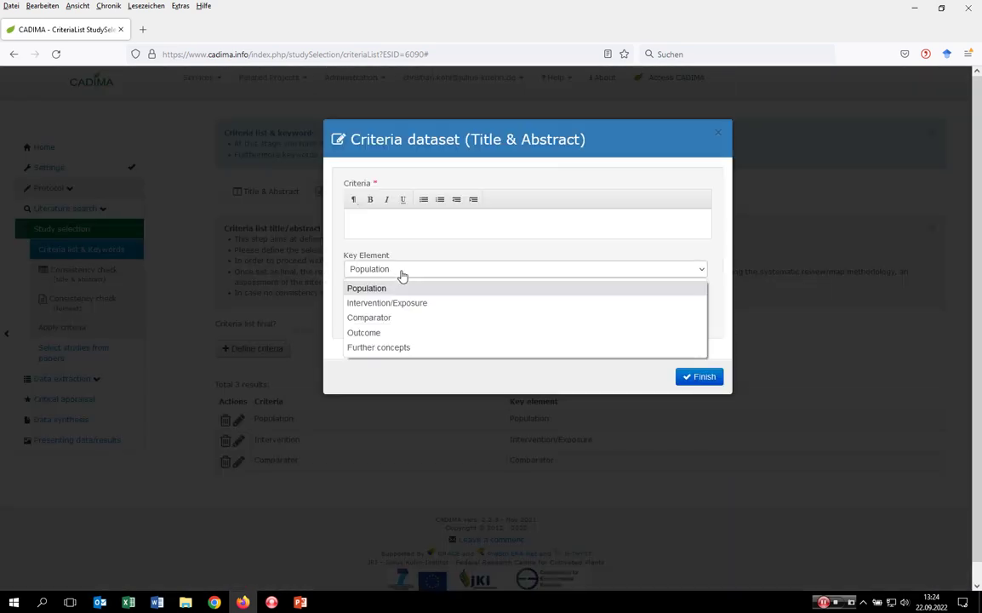
pyautogui.click(395, 333)
pyautogui.click(391, 226)
pyautogui.write('Outcome')
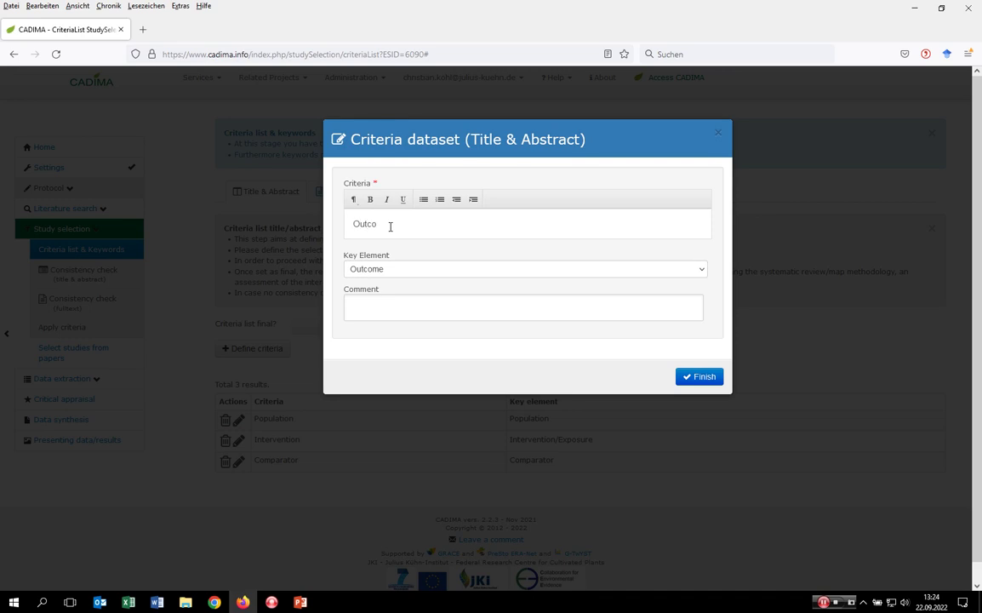
pyautogui.click(687, 376)
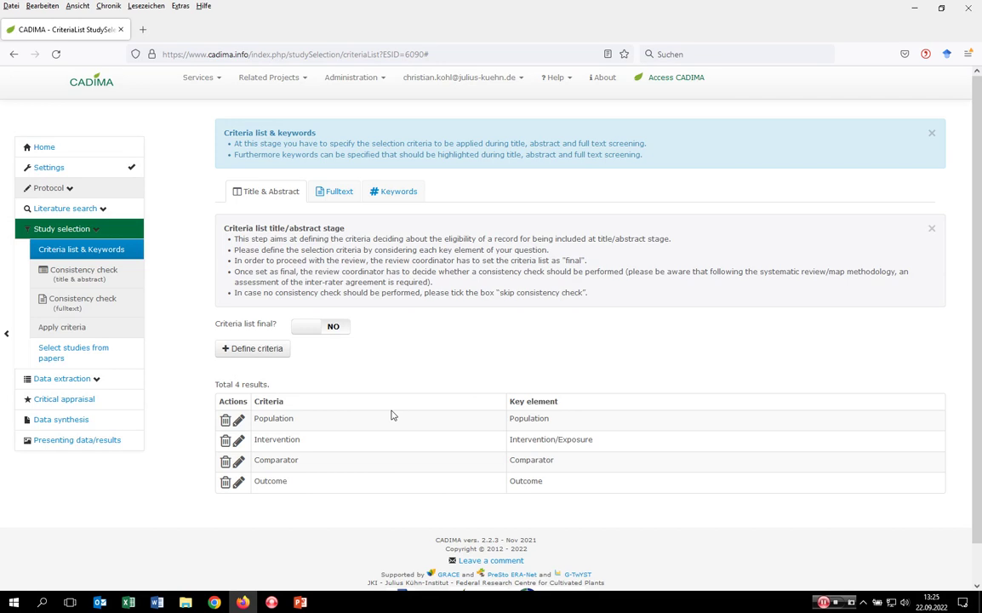
pyautogui.click(245, 351)
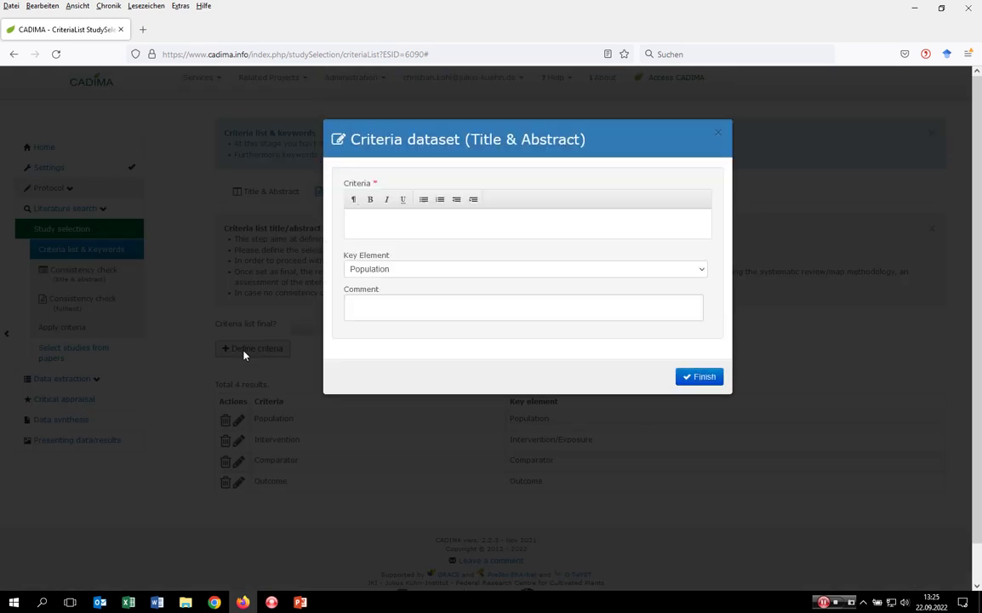
pyautogui.click(437, 270)
pyautogui.click(401, 348)
pyautogui.click(405, 298)
pyautogui.write('St')
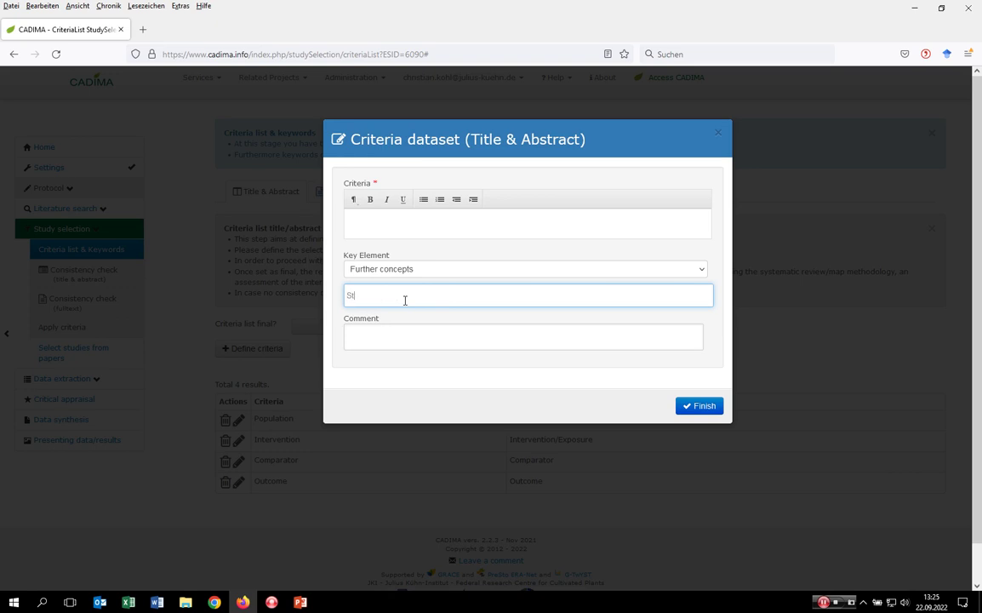
pyautogui.write('udy design')
pyautogui.click(717, 135)
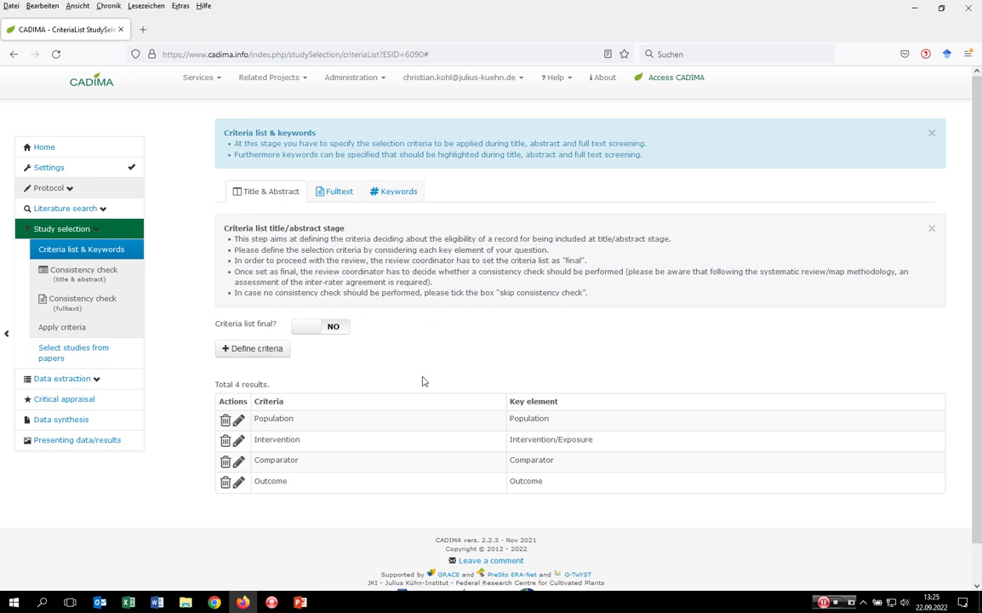
# Set the title and abstract criteria list as final and proceed with its consistency check
pyautogui.click(314, 331)
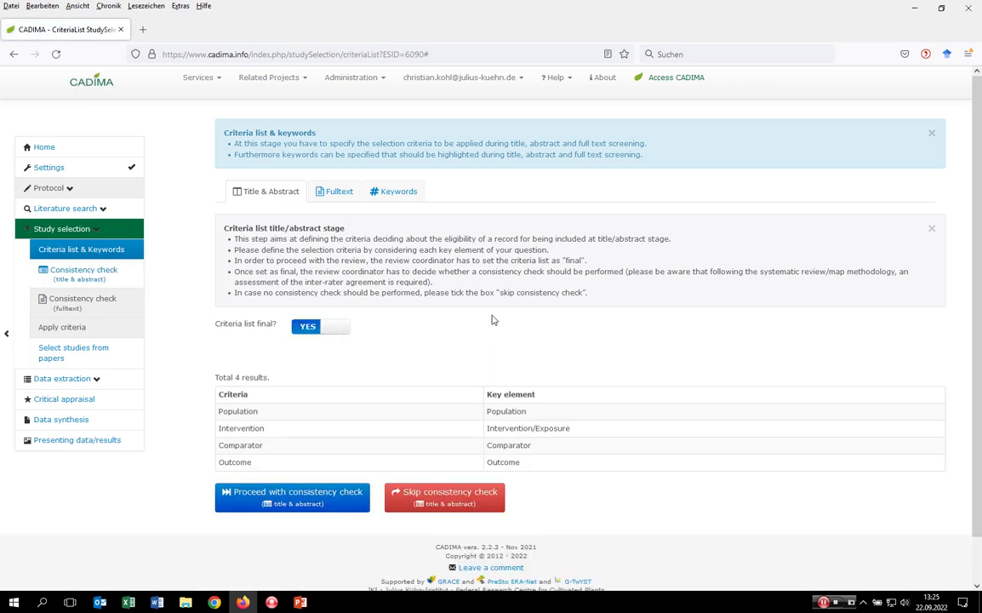
pyautogui.scroll(-1, 428, 345)
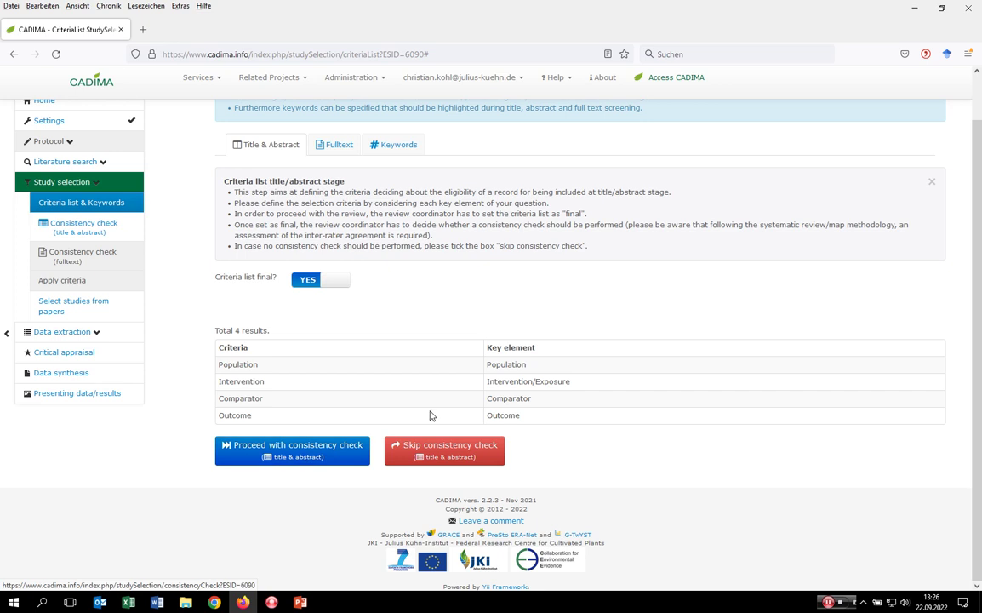
pyautogui.click(310, 460)
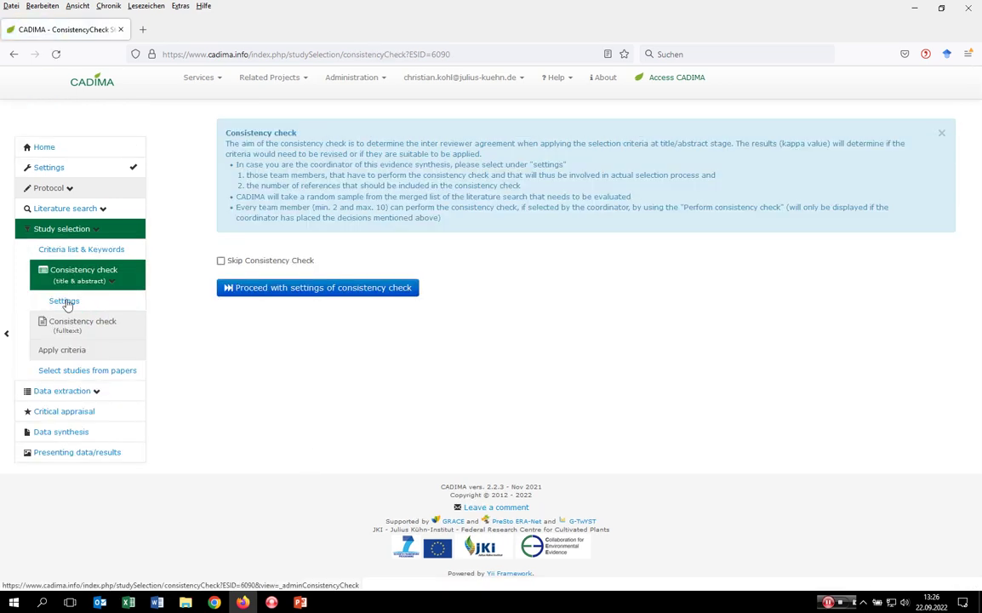
# Save consistency check settings with 2 references and both listed team members selected, and proceed to performing the check
pyautogui.click(64, 302)
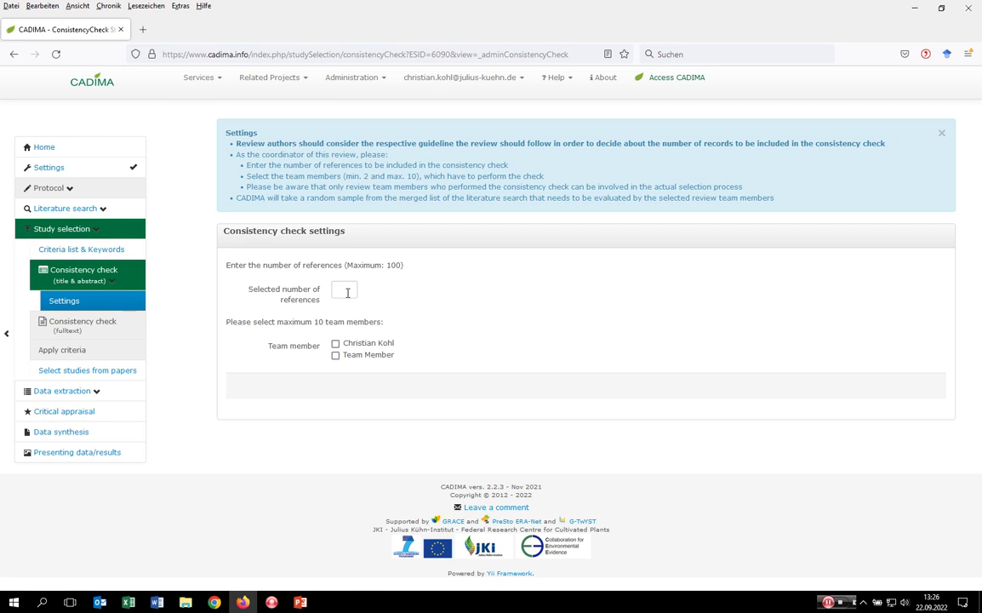
pyautogui.click(346, 292)
pyautogui.write('2')
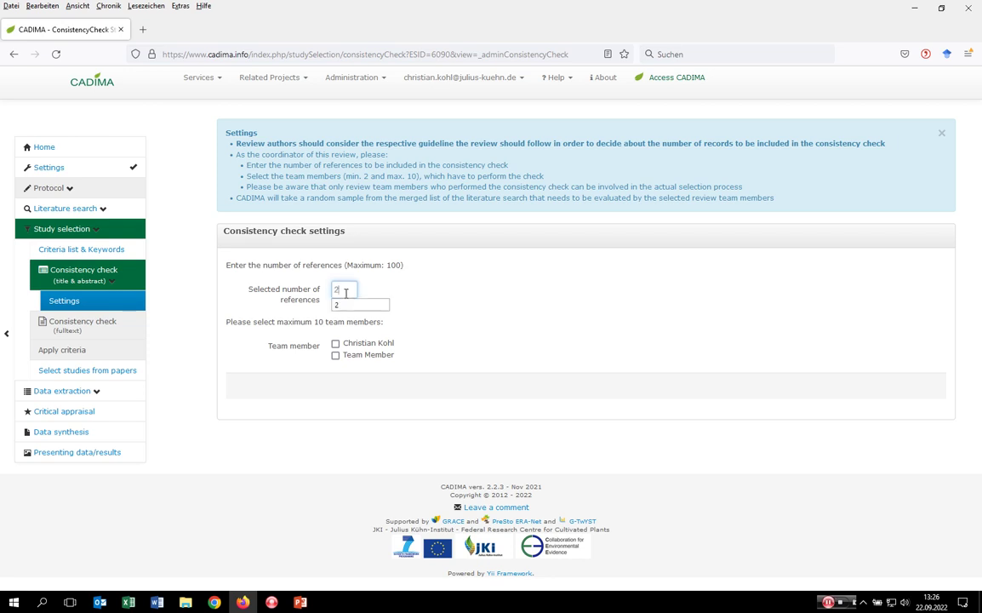
pyautogui.click(383, 293)
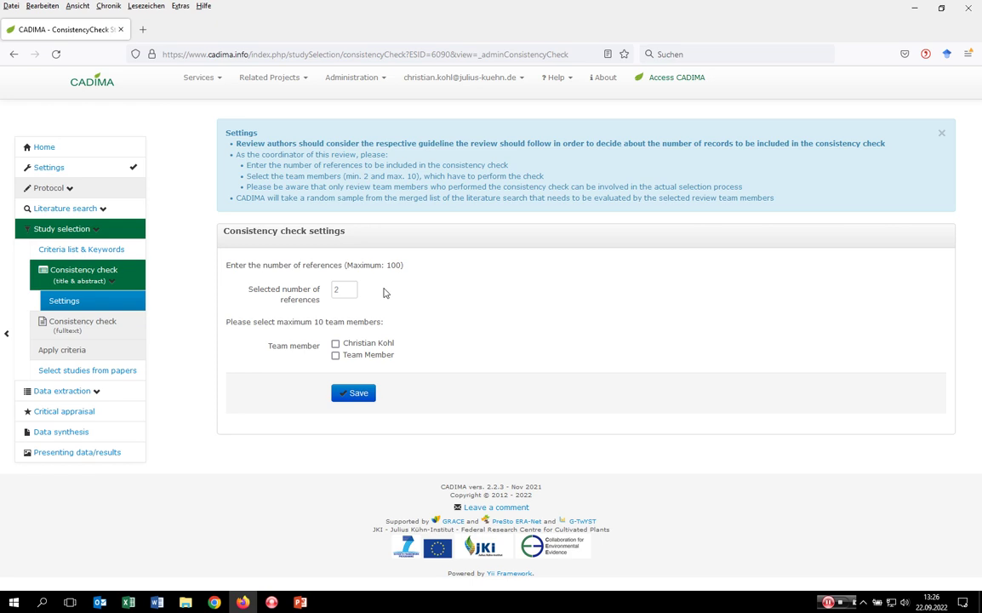
pyautogui.click(336, 344)
pyautogui.click(335, 355)
pyautogui.click(358, 393)
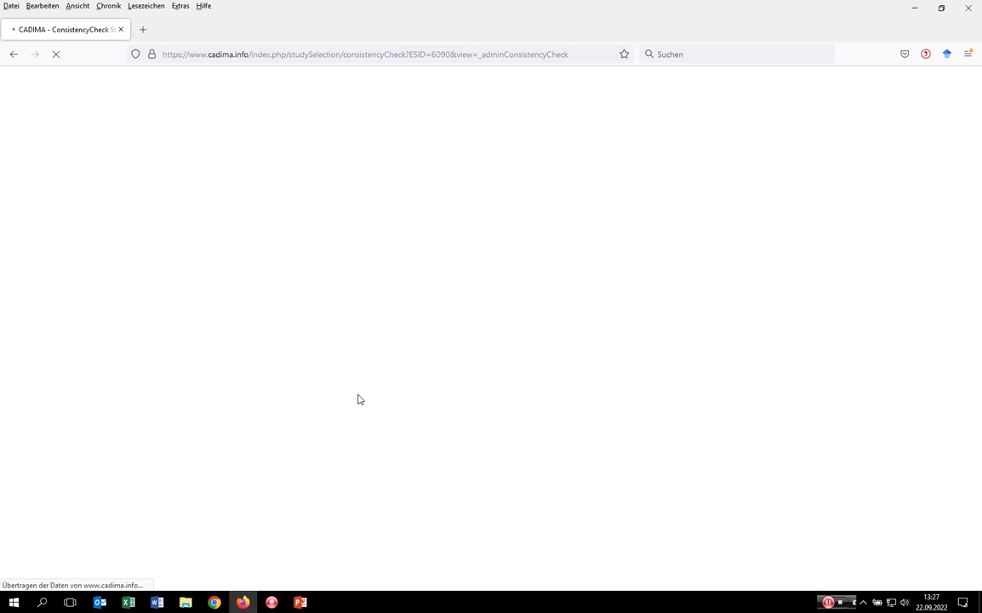
pyautogui.click(292, 453)
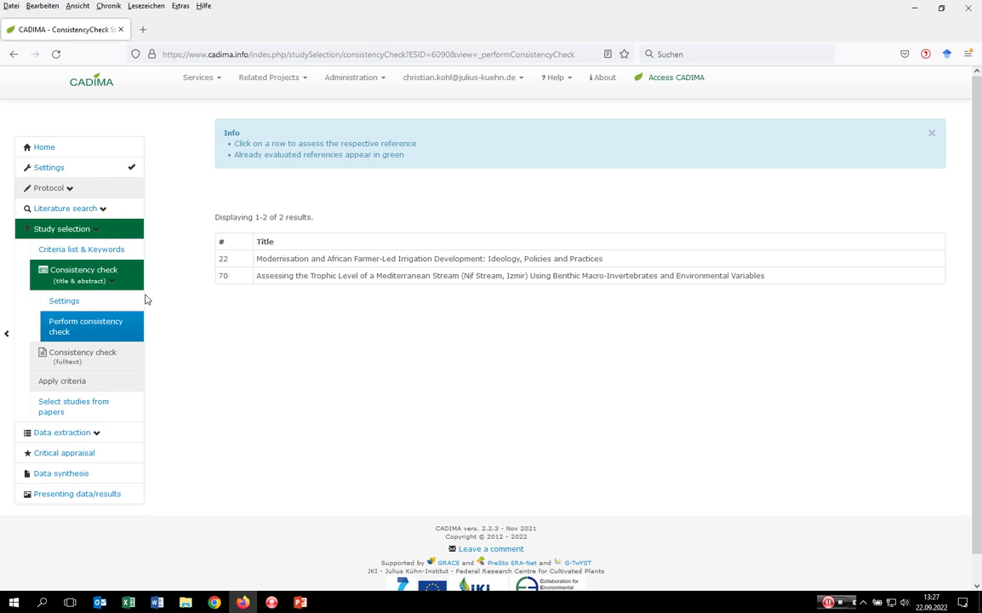
# Rate all four criteria of reference 22 as Yes in the consistency check and move to the next reference
pyautogui.click(294, 264)
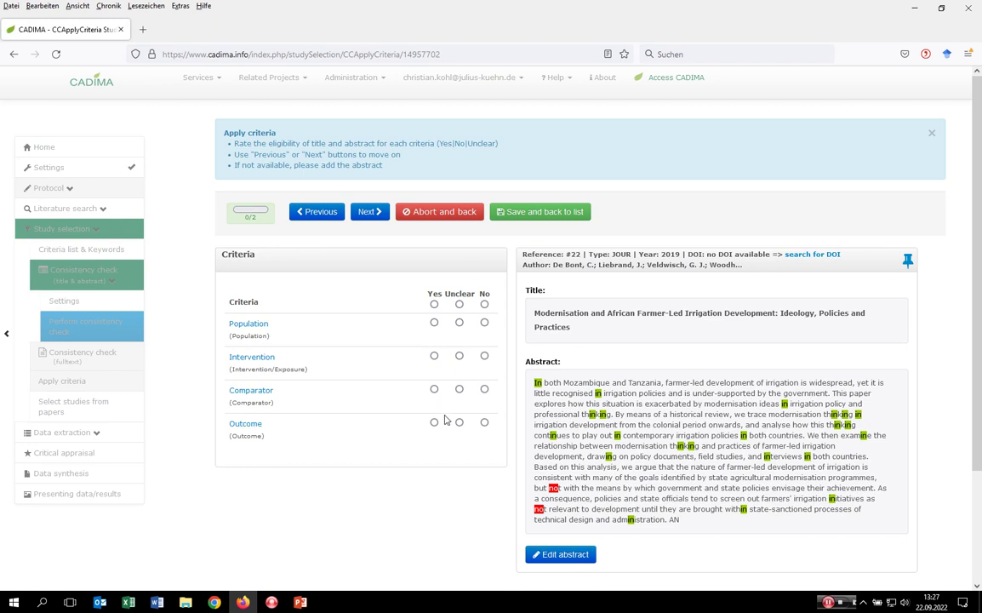
pyautogui.click(434, 323)
pyautogui.click(434, 355)
pyautogui.click(435, 392)
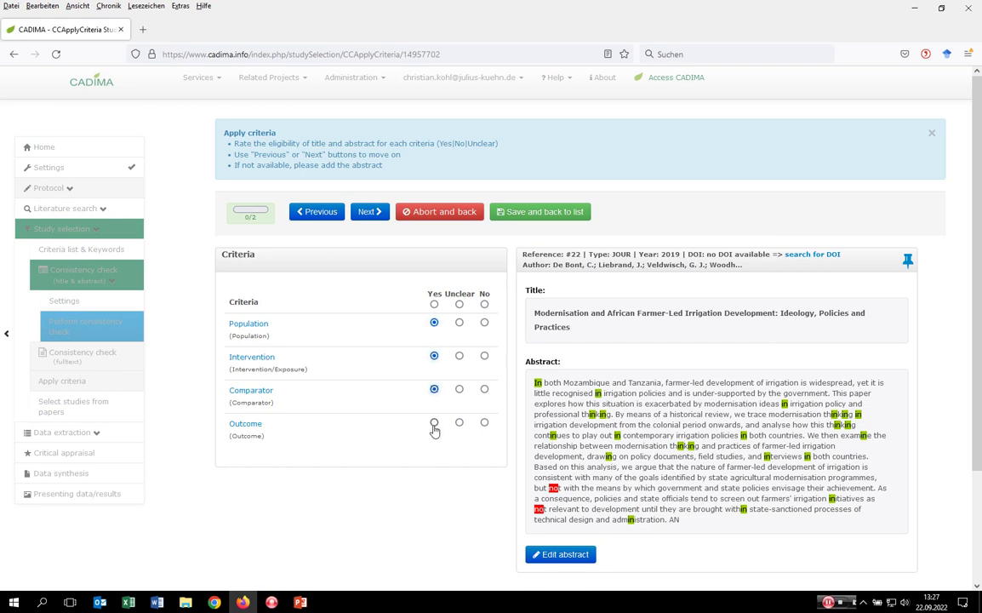
pyautogui.click(434, 423)
pyautogui.click(384, 219)
# Rate reference 70 with Yes for Population, Comparator and Outcome and No for Intervention, then save and return to the list
pyautogui.click(434, 323)
pyautogui.click(484, 356)
pyautogui.click(434, 389)
pyautogui.click(434, 422)
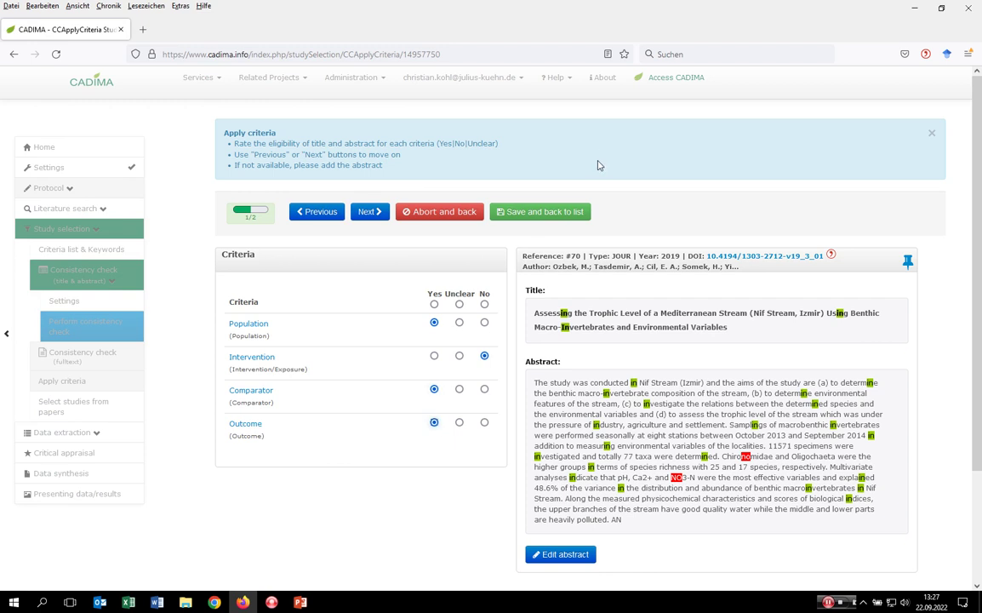
pyautogui.click(515, 211)
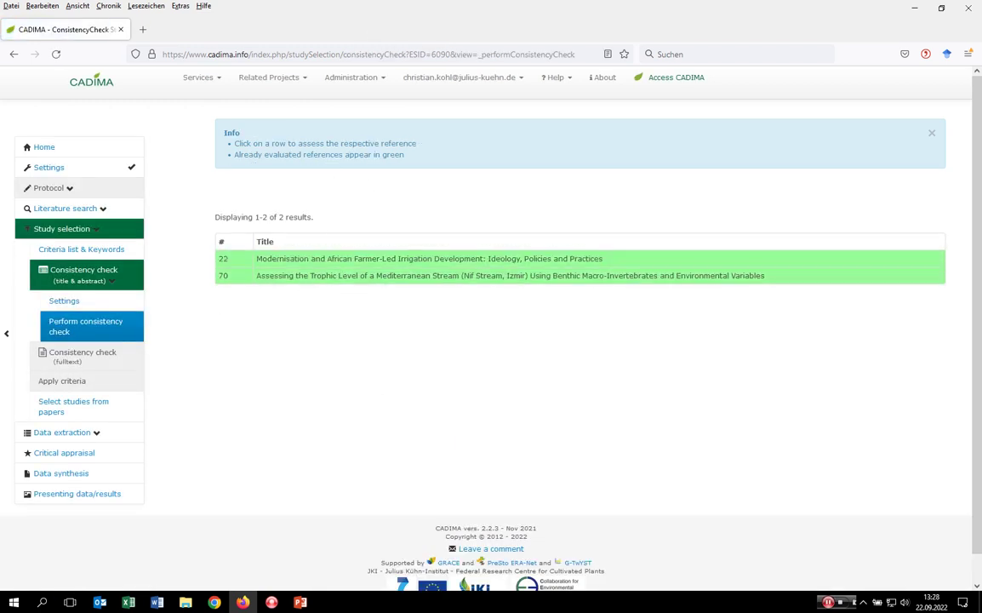
# Refresh the check to show the detailed title and abstract consistency results, and confirm the criteria list
pyautogui.click(214, 602)
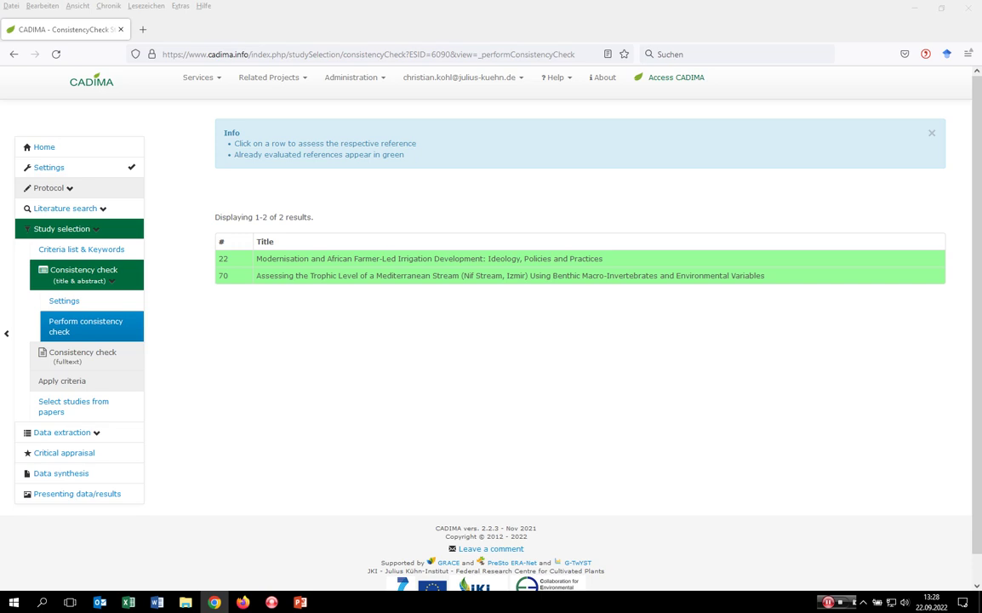
pyautogui.click(54, 56)
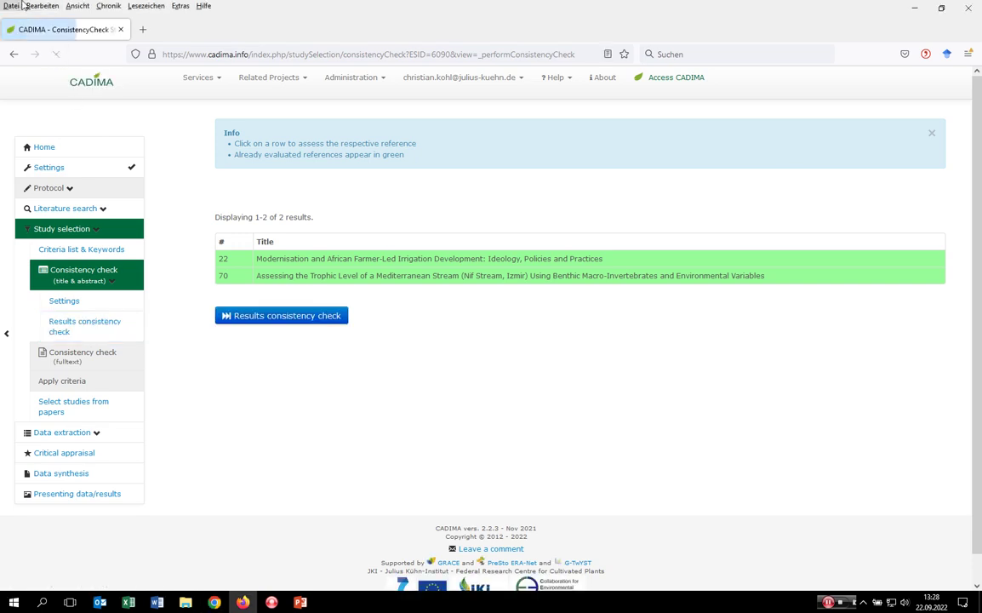
pyautogui.click(281, 317)
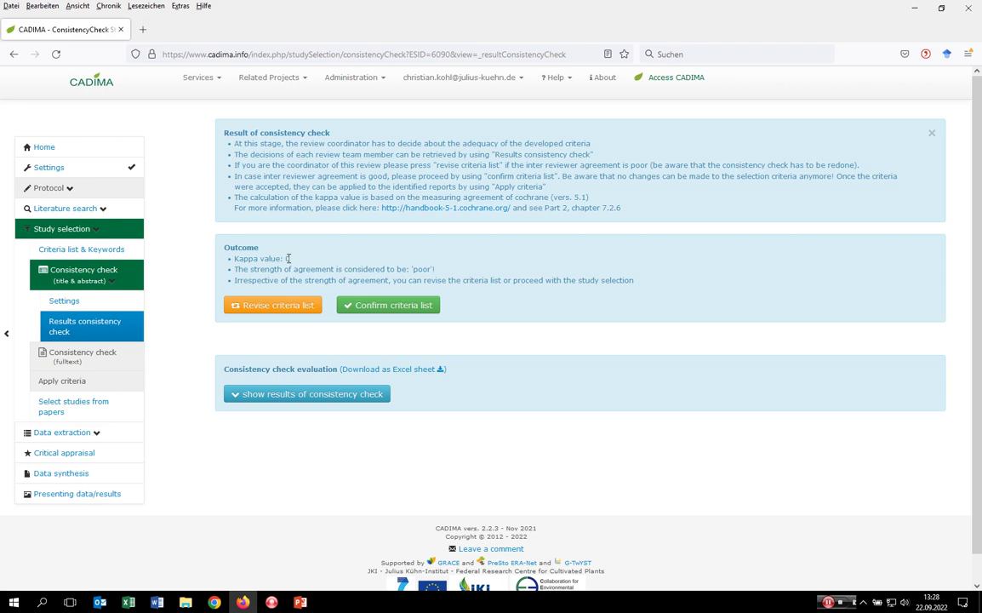
pyautogui.click(315, 395)
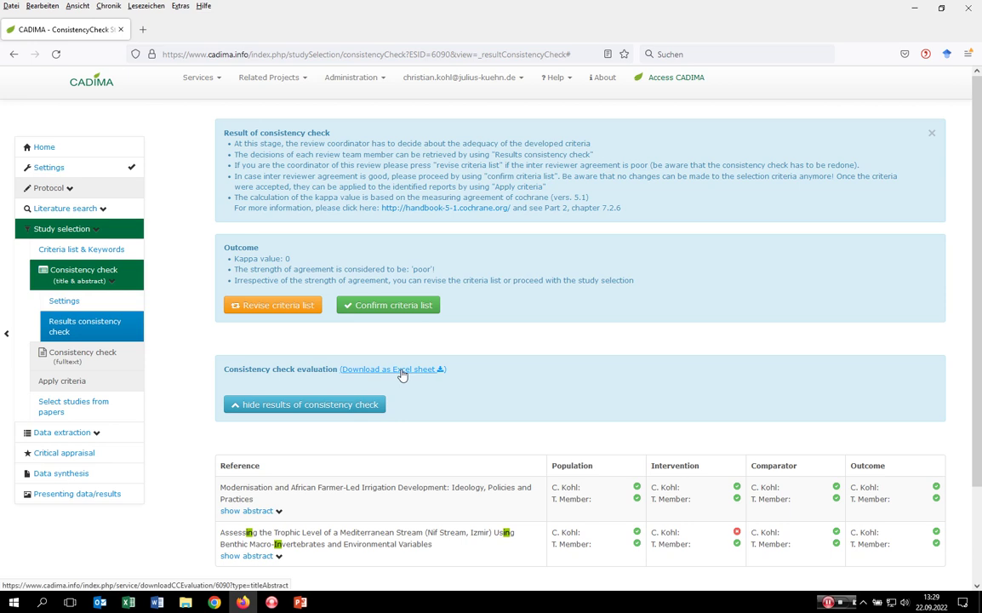
pyautogui.click(421, 308)
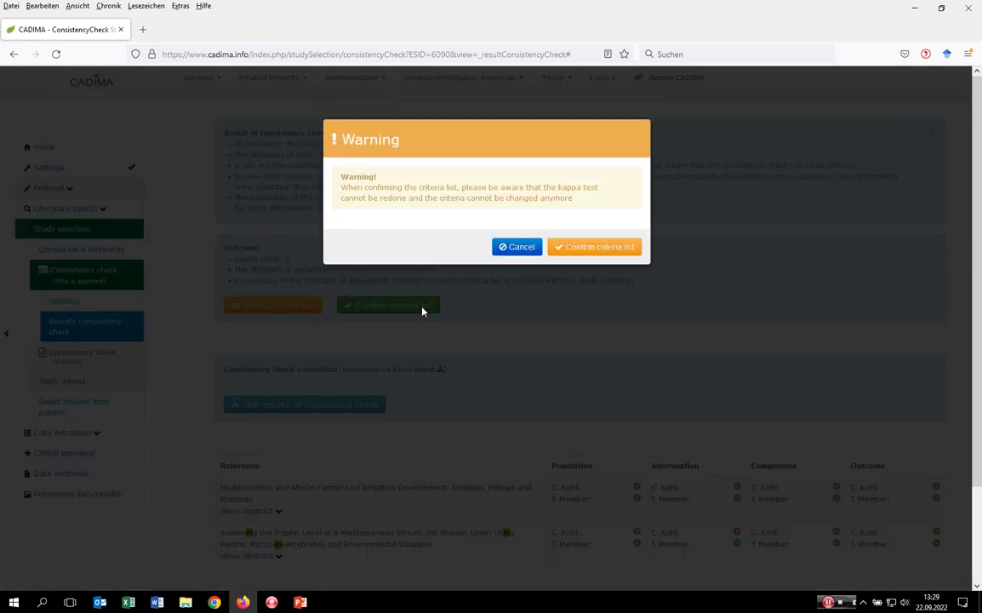
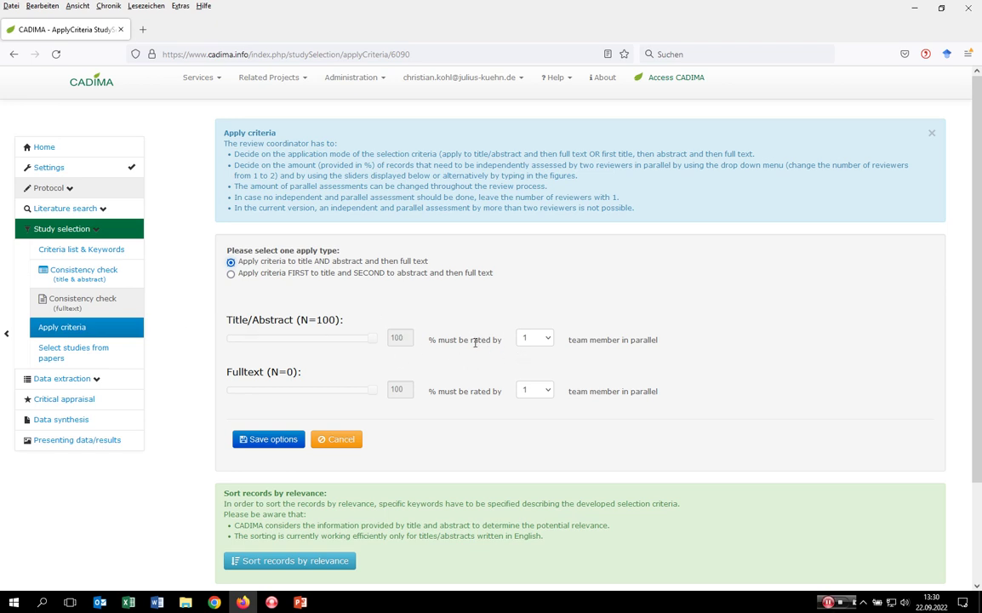
# Save the apply options with 2 team members in parallel for 100% of titles/abstracts and 50% of full texts
pyautogui.click(545, 343)
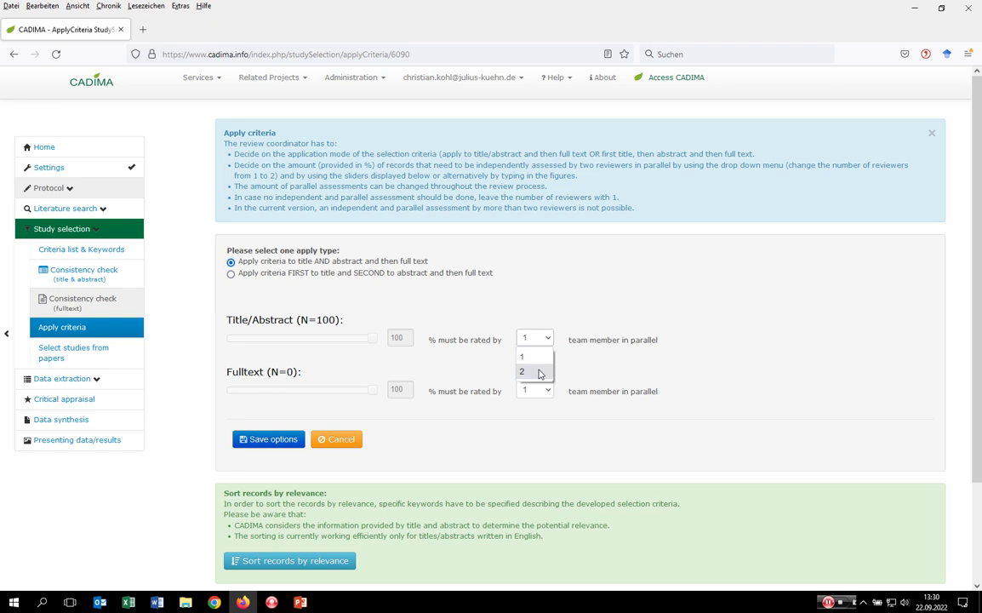
pyautogui.click(539, 372)
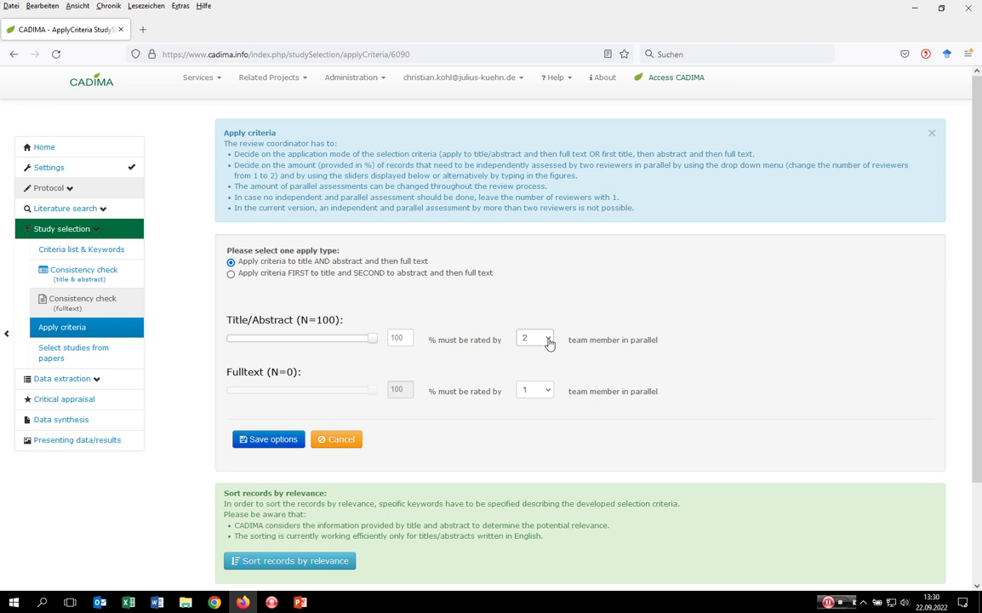
pyautogui.click(547, 392)
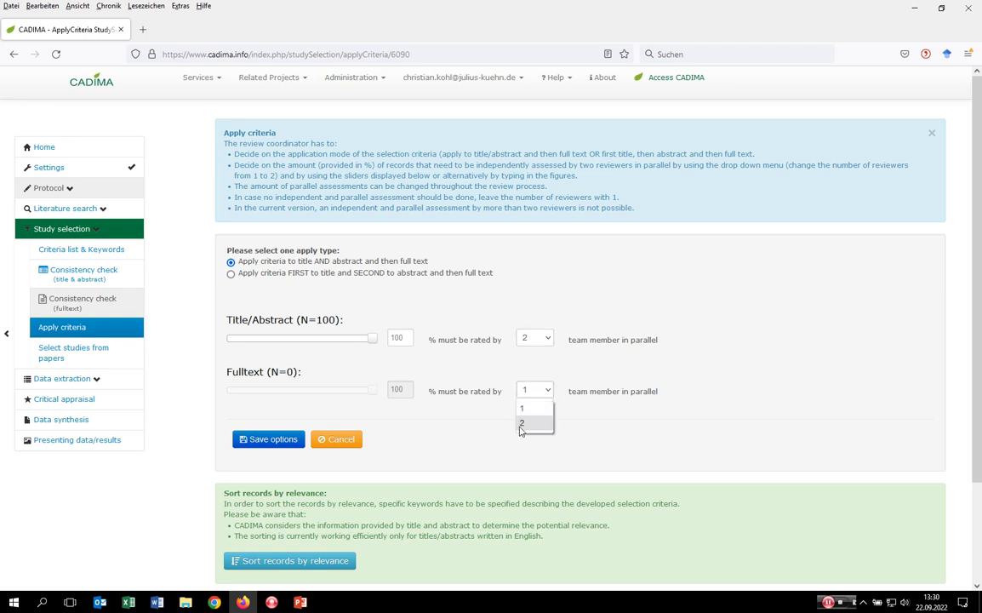
pyautogui.click(522, 424)
pyautogui.doubleClick(396, 390)
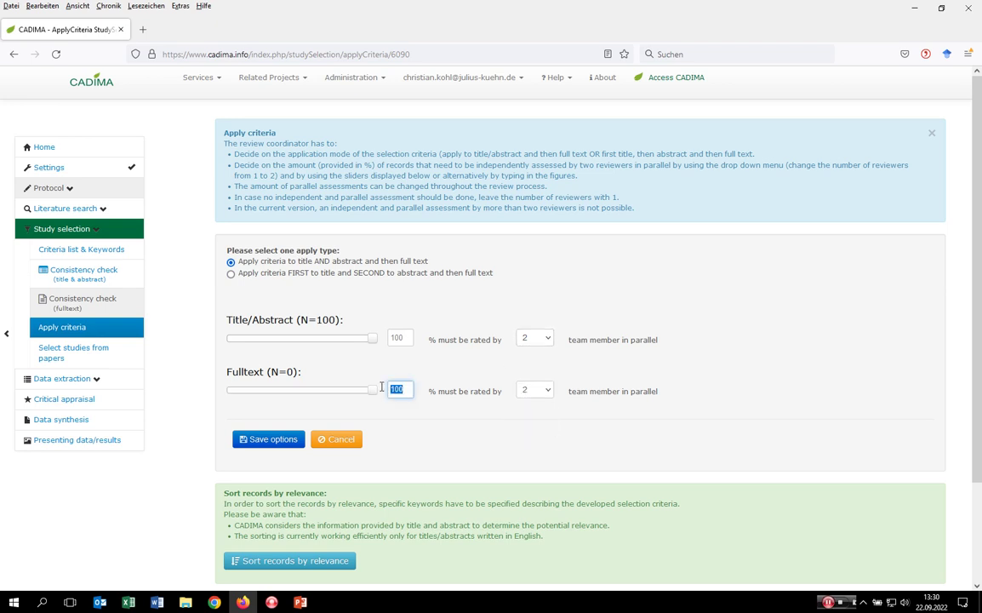
pyautogui.write('50')
pyautogui.click(471, 420)
pyautogui.click(285, 444)
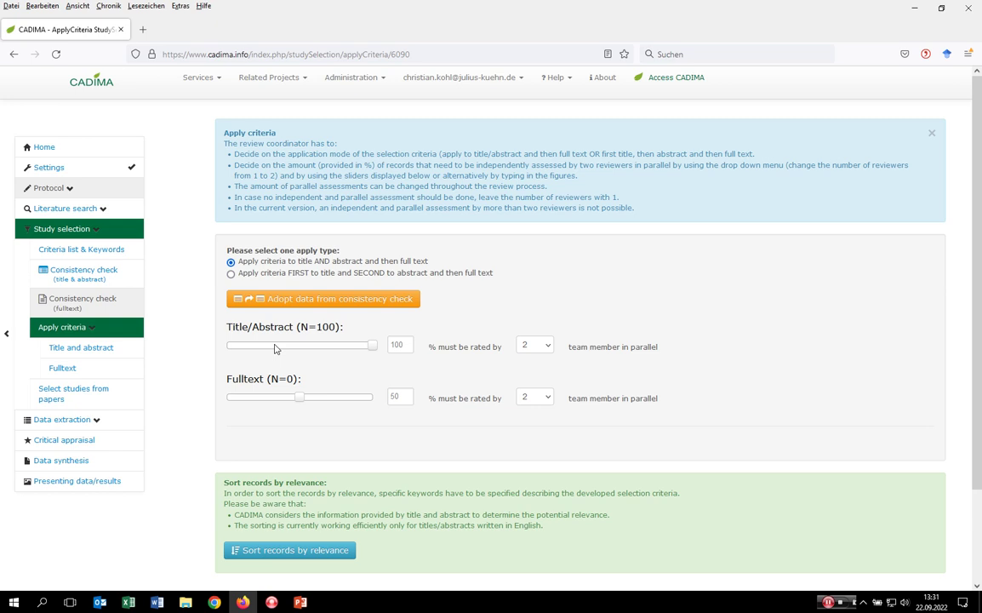
# Adopt the rating data from the consistency check into the title and abstract screening
pyautogui.click(297, 296)
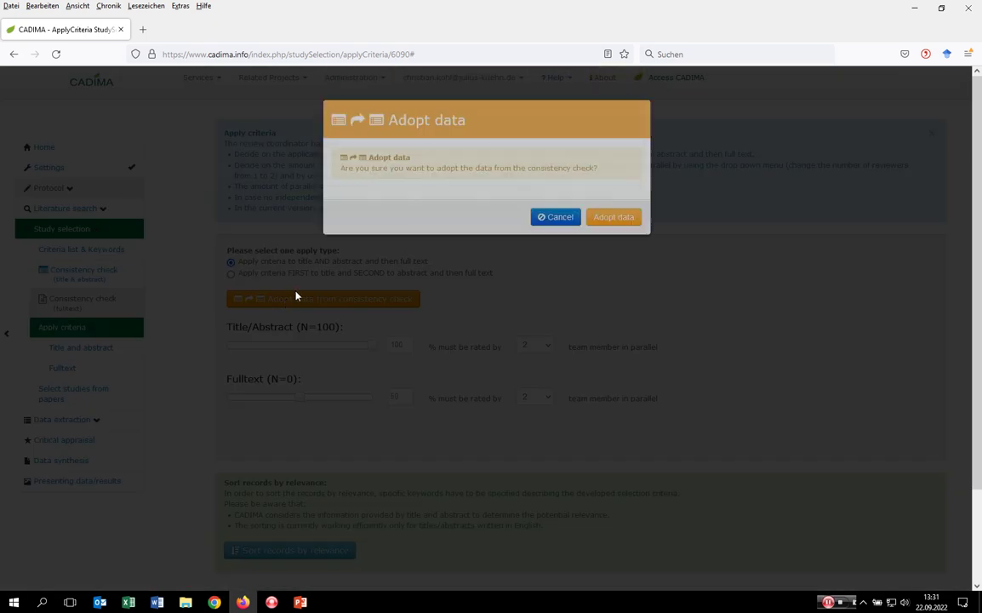
pyautogui.click(602, 235)
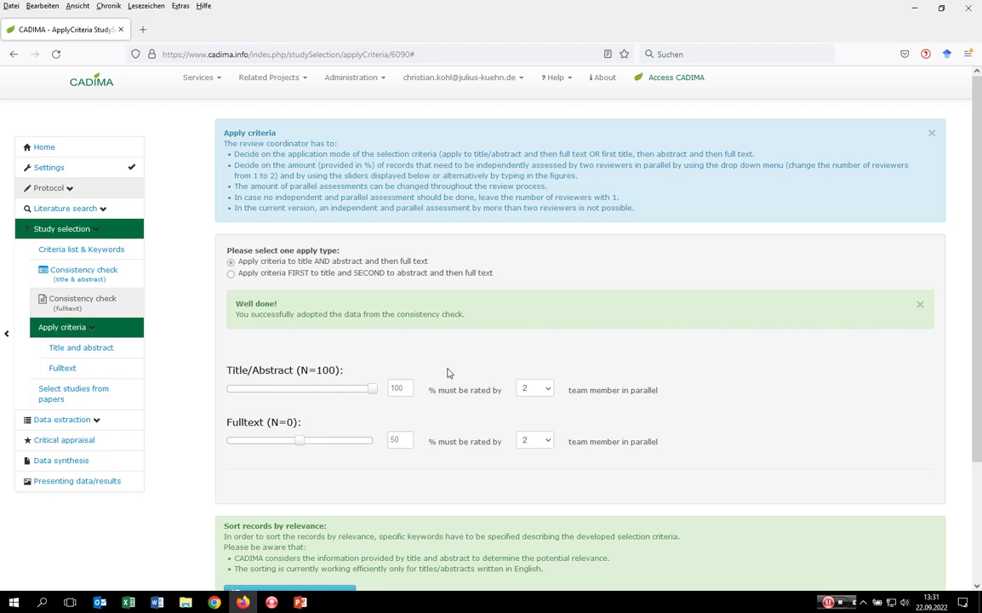
pyautogui.scroll(-1, 449, 372)
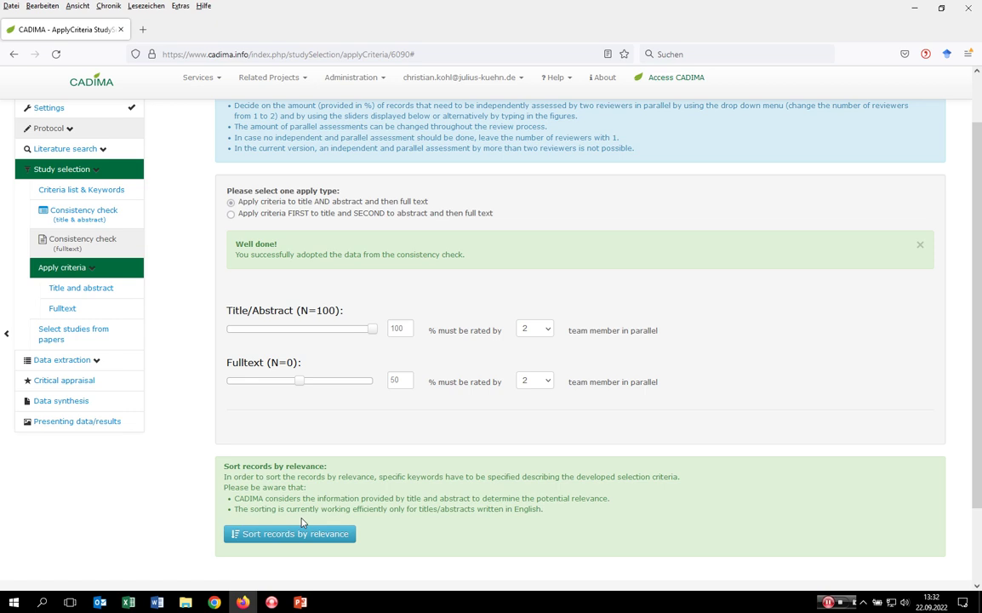
# Open the title and abstract screening overview and examine the progress chart and the review team's progress
pyautogui.click(80, 289)
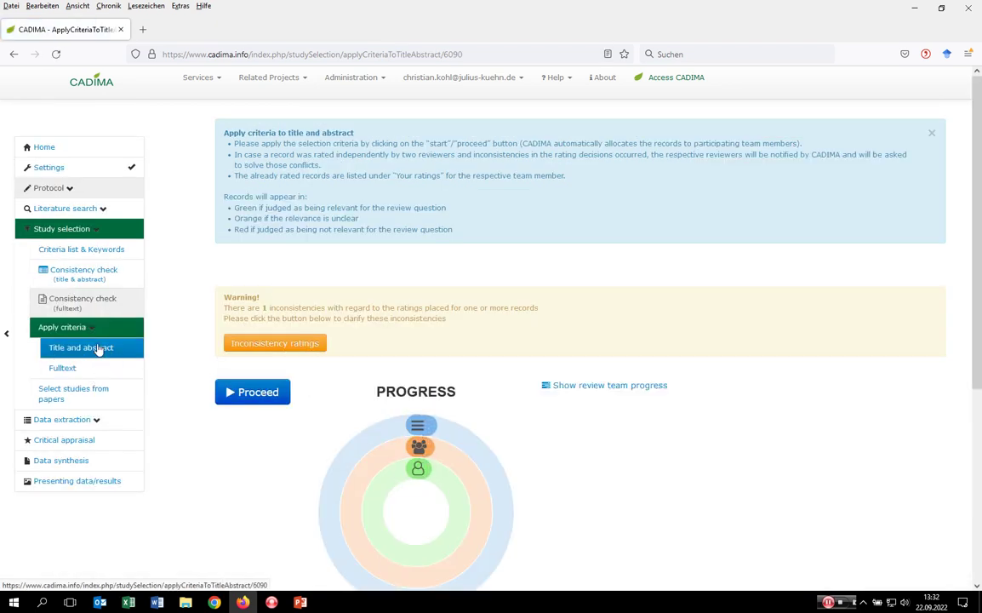
pyautogui.scroll(-2, 239, 441)
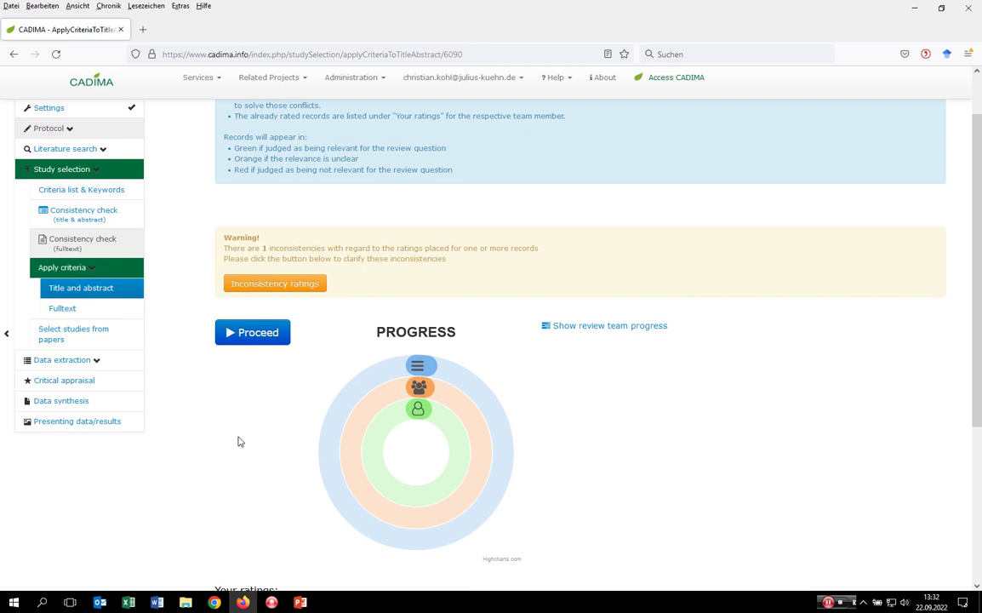
pyautogui.scroll(-2, 230, 434)
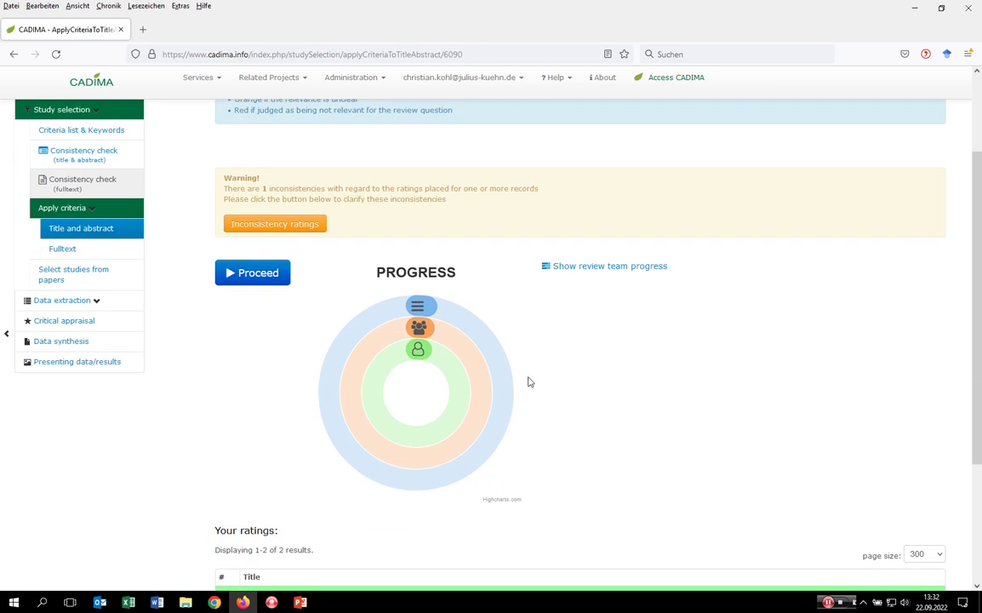
pyautogui.moveTo(427, 302)
pyautogui.moveTo(418, 351)
pyautogui.click(631, 273)
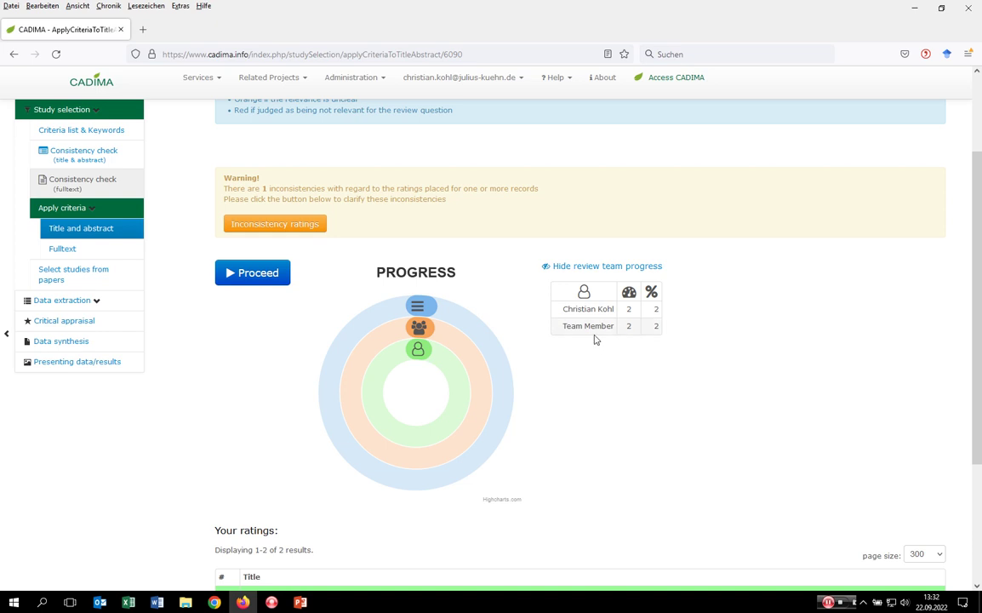
pyautogui.click(613, 267)
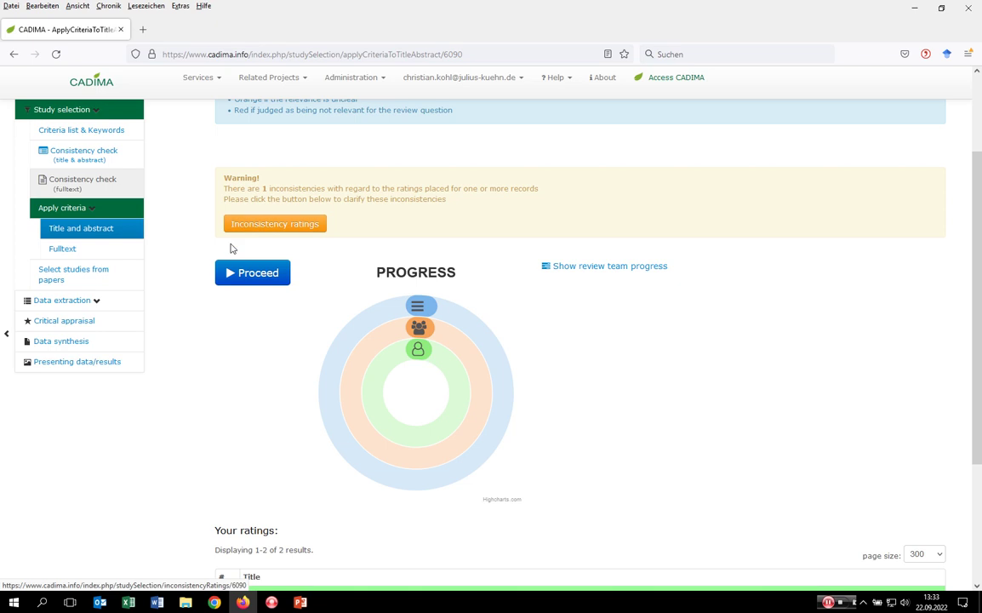
# Open reference 70 from the inconsistency ratings and compare both reviewers' criteria ratings and its abstract
pyautogui.click(259, 226)
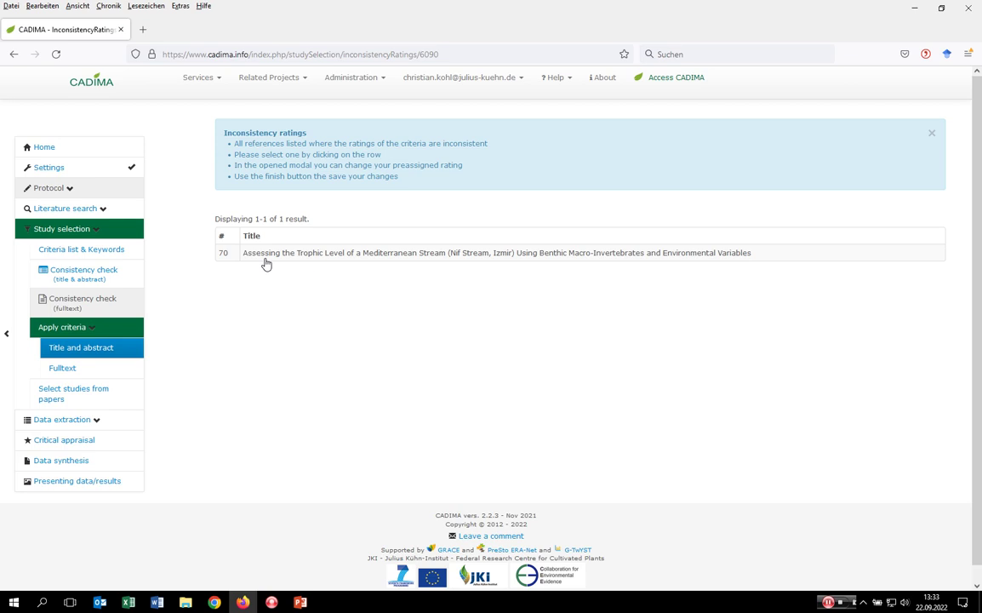
pyautogui.rightClick(265, 264)
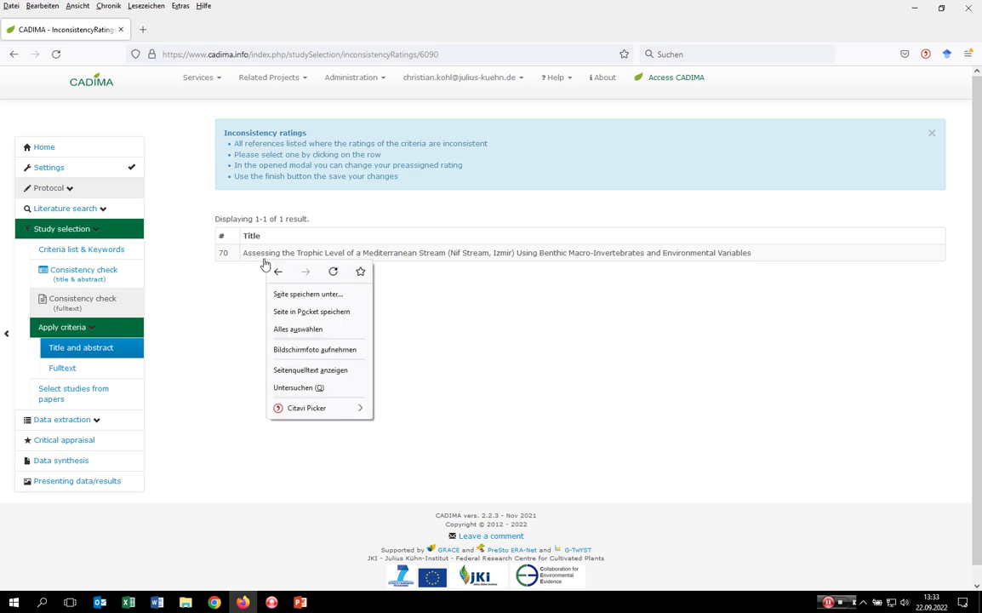
pyautogui.click(256, 255)
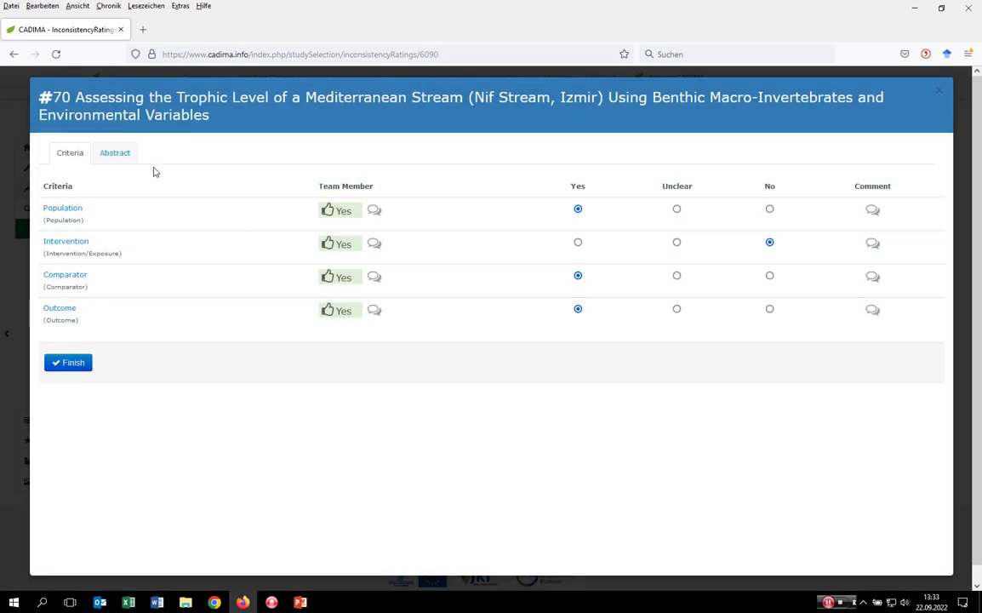
pyautogui.click(119, 154)
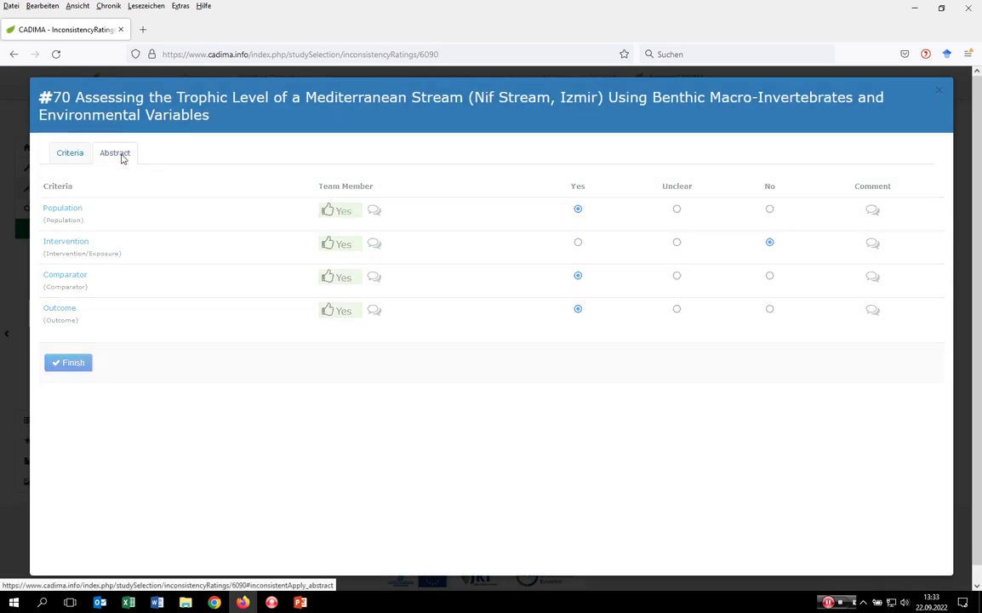
pyautogui.click(71, 155)
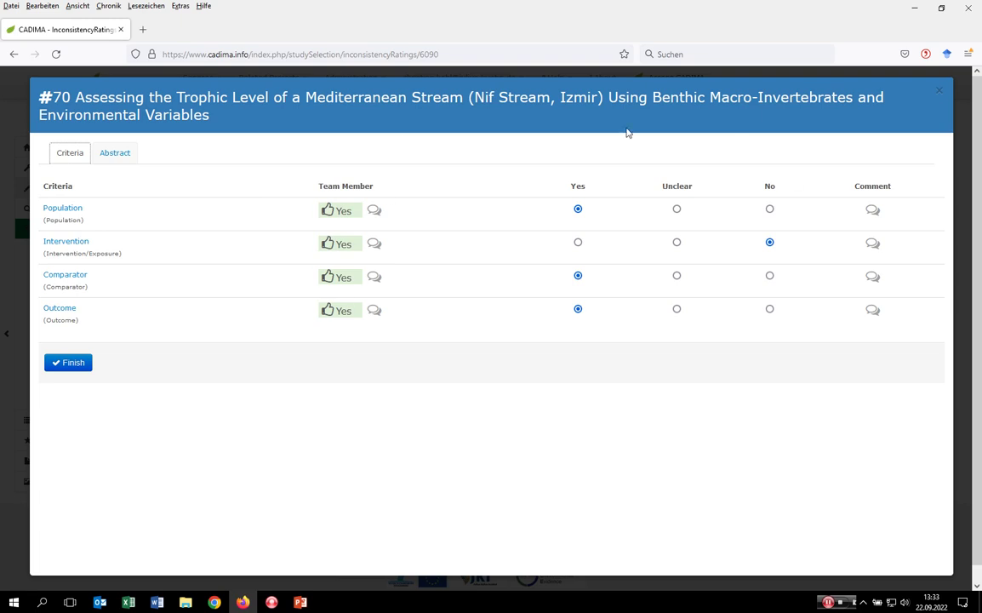
# Resolve reference 70's inconsistency by rating Intervention as Yes with the comment "changed to yes", then return to the screening overview
pyautogui.click(578, 243)
pyautogui.click(872, 245)
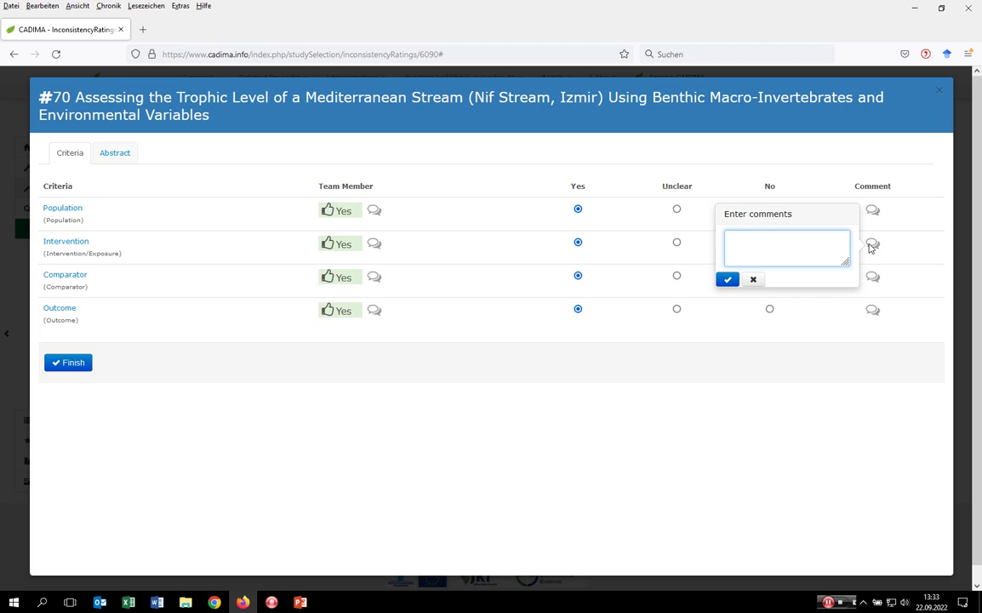
pyautogui.write('hanged to yes')
pyautogui.click(729, 281)
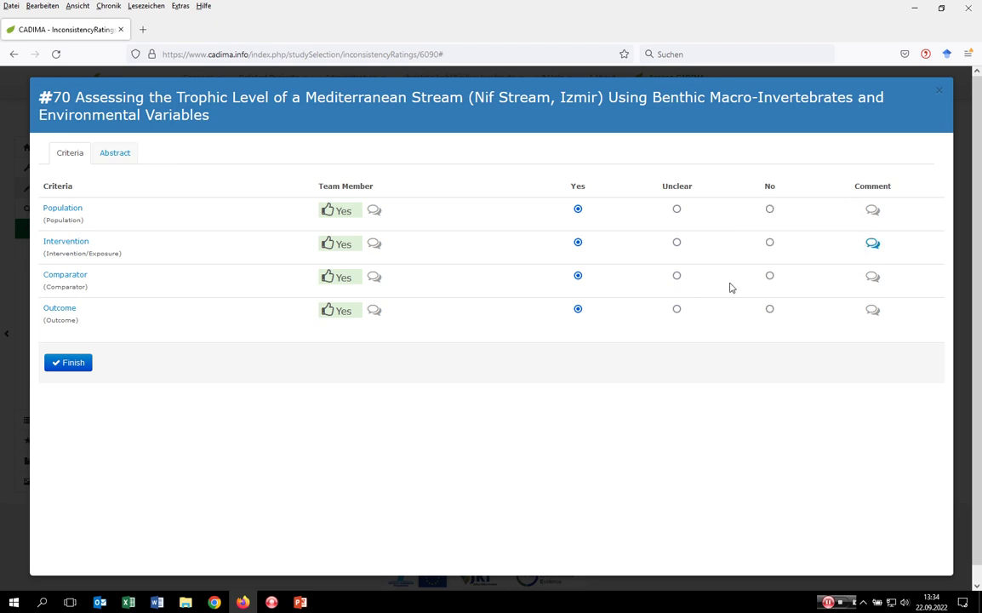
pyautogui.click(80, 365)
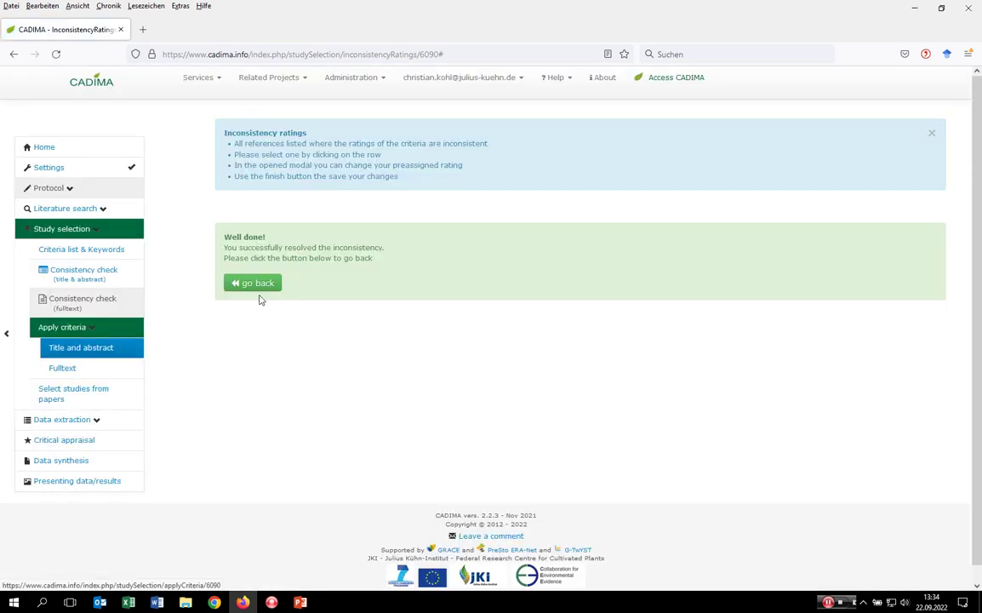
pyautogui.click(256, 284)
# Proceed with title and abstract screening, mark all criteria of reference 72 as Yes, and save it to load the next record
pyautogui.scroll(-1, 292, 318)
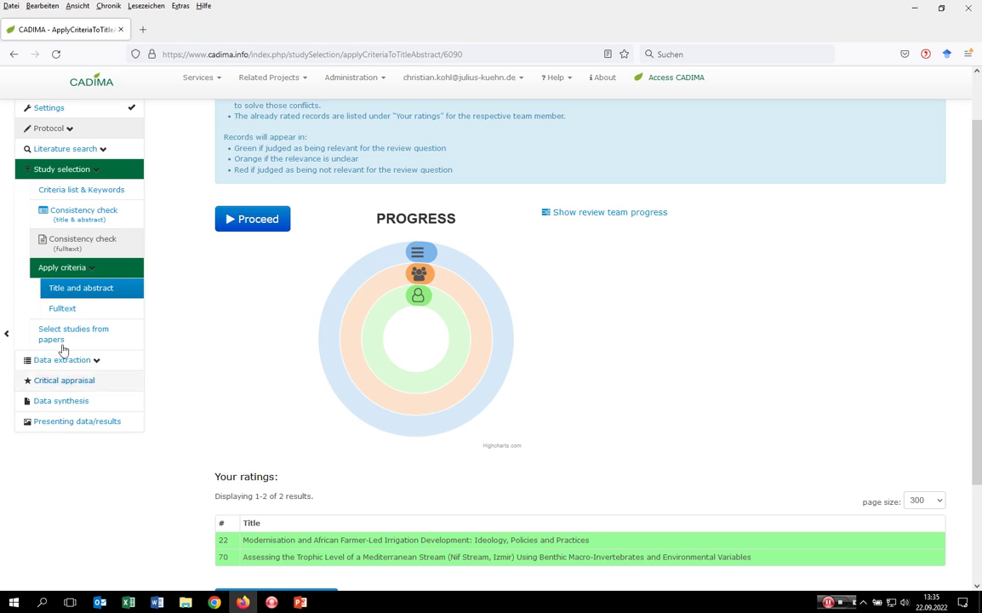
pyautogui.click(258, 220)
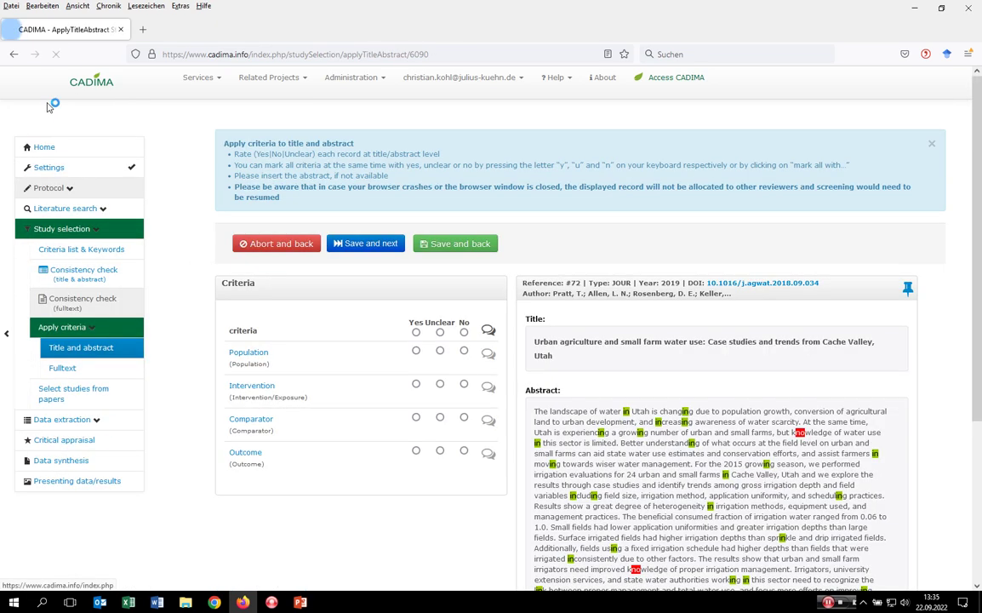
pyautogui.scroll(-1, 489, 357)
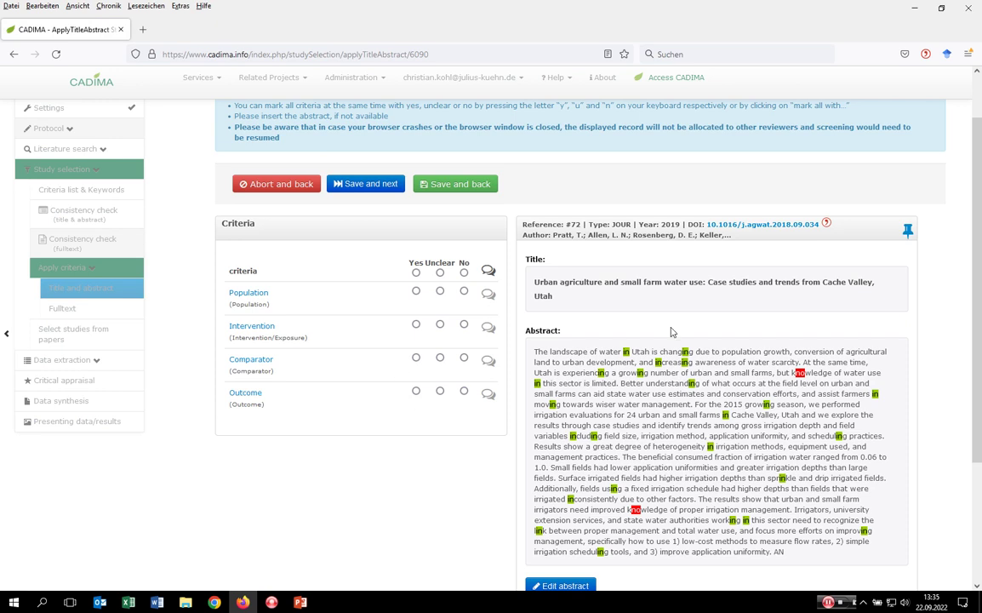
pyautogui.click(416, 271)
pyautogui.click(372, 193)
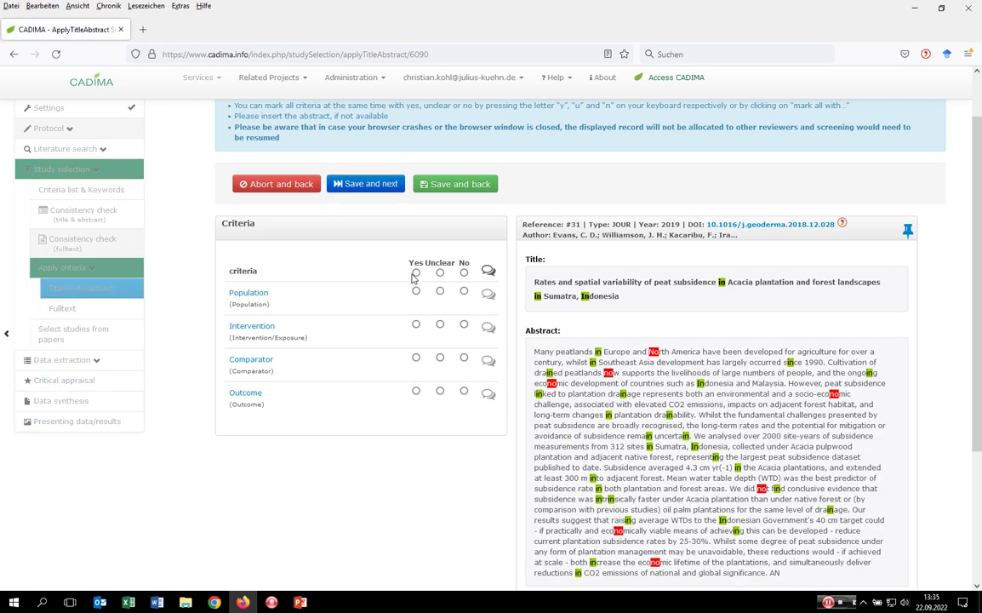
# Mark all criteria of reference 31 as Yes, save the rating and return to the title and abstract screening overview
pyautogui.click(416, 271)
pyautogui.click(455, 187)
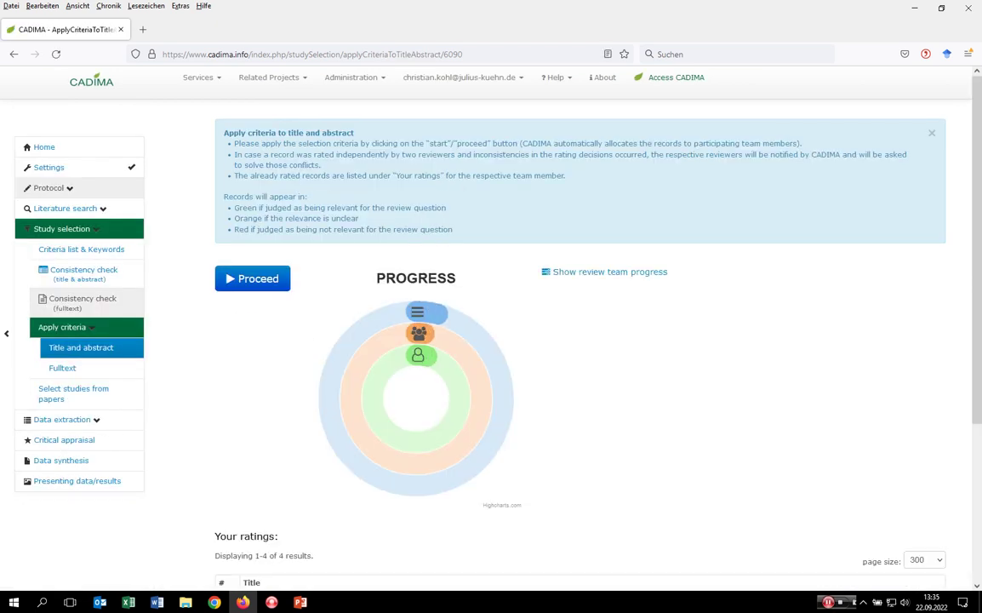
pyautogui.hotkey('alt', 'Tab')
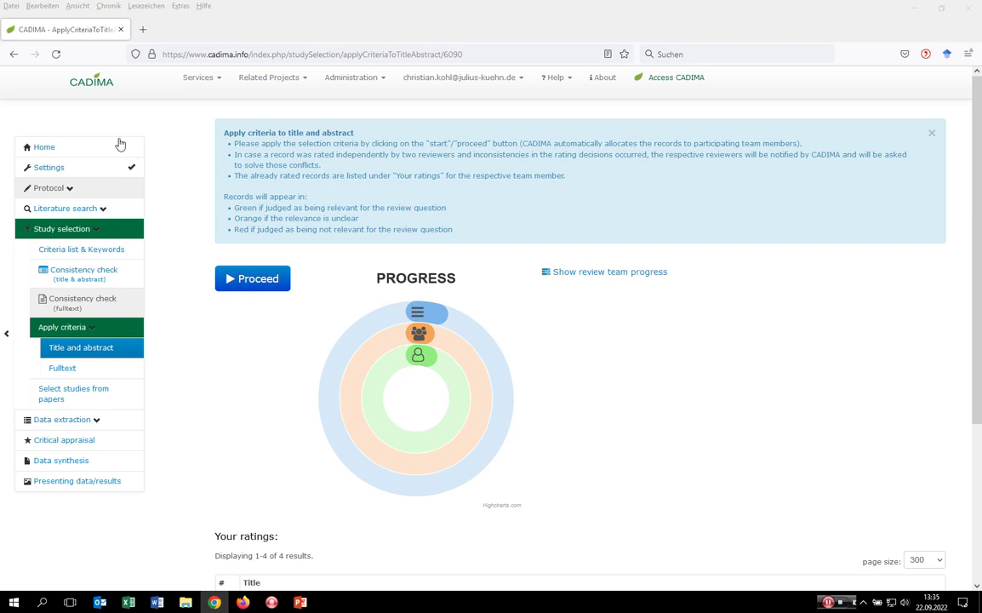
# Open the full-text stage of criteria application and try to start the full-text screening
pyautogui.click(61, 371)
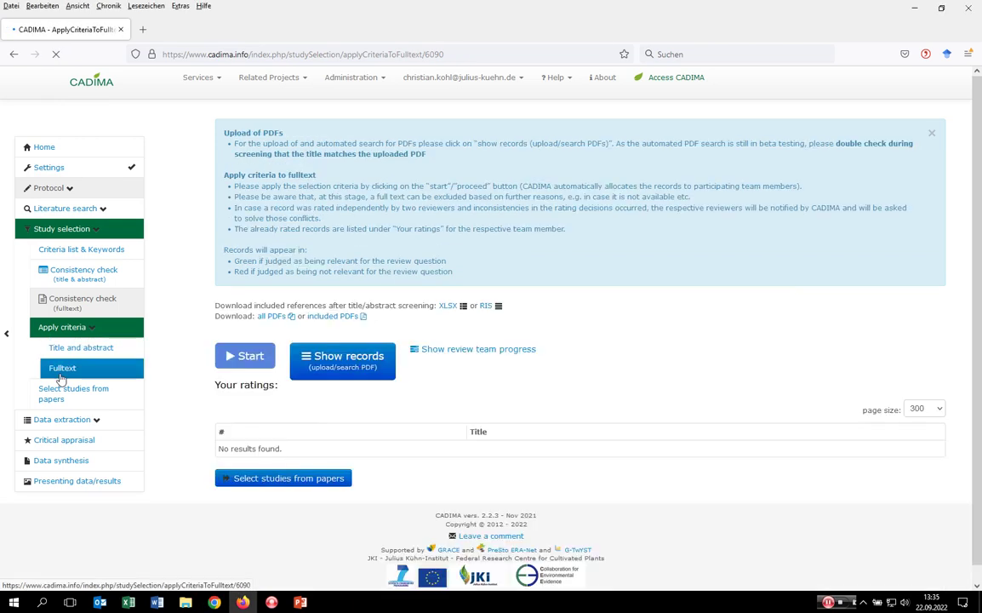
pyautogui.click(248, 358)
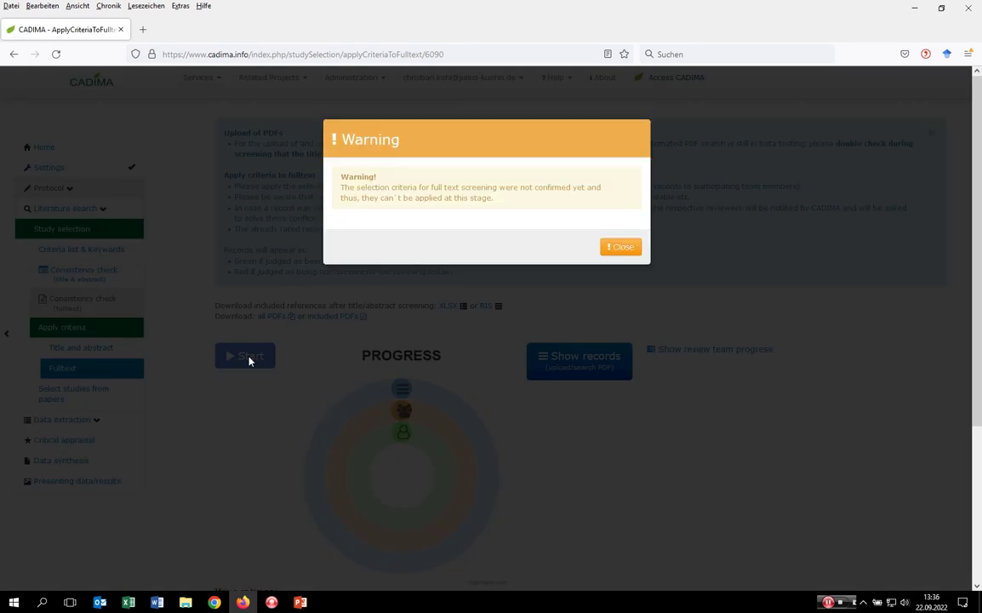
pyautogui.click(630, 246)
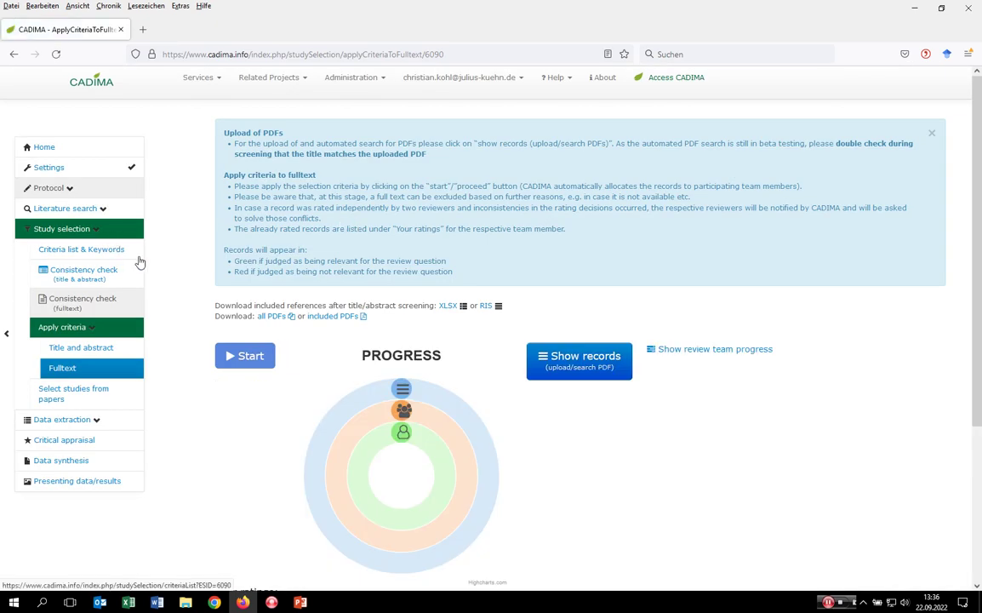
# Add the title and abstract criteria Population, Intervention and Comparator to the full-text criteria list
pyautogui.click(96, 250)
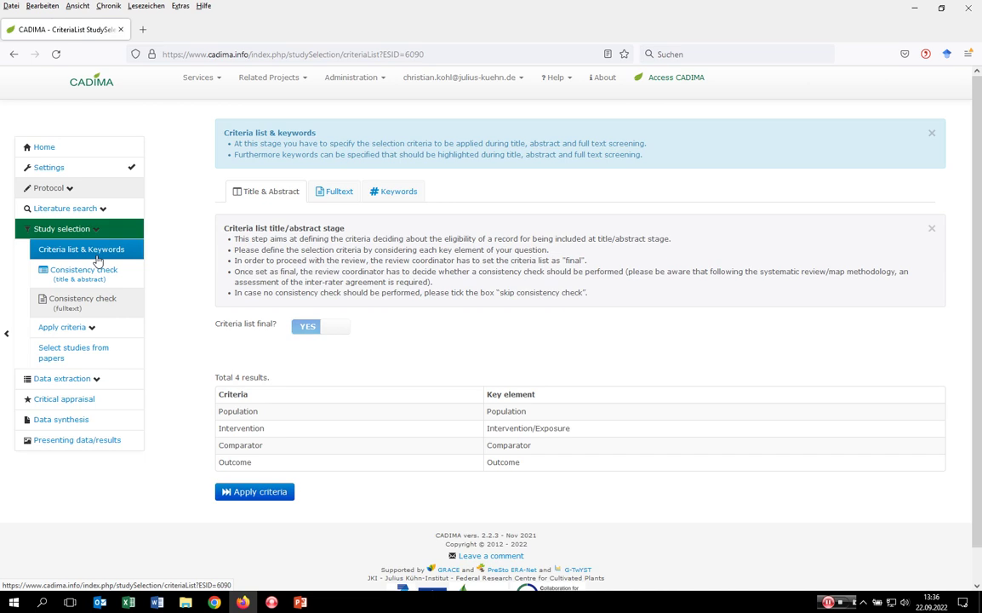
pyautogui.click(343, 195)
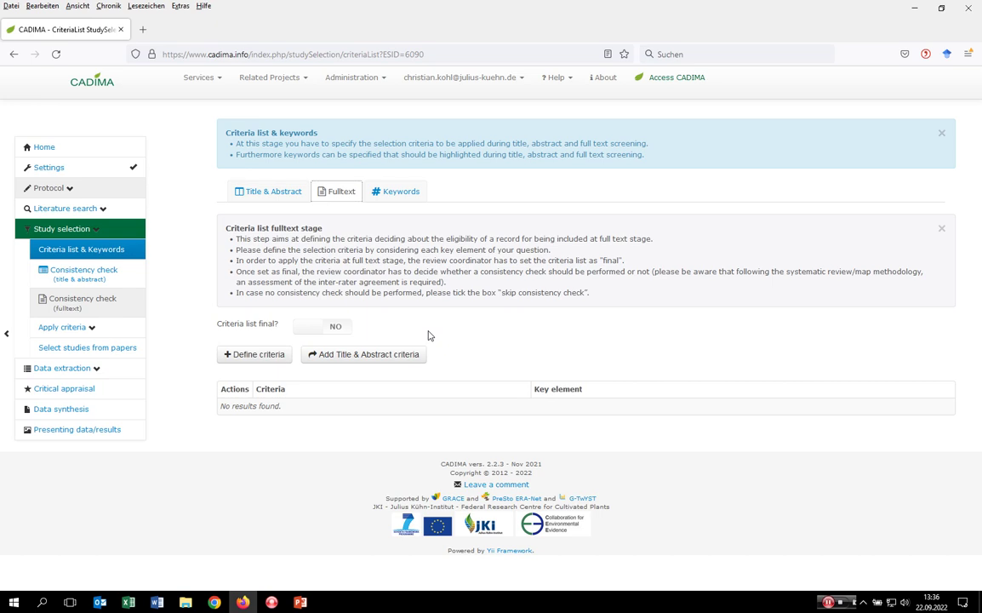
pyautogui.click(364, 356)
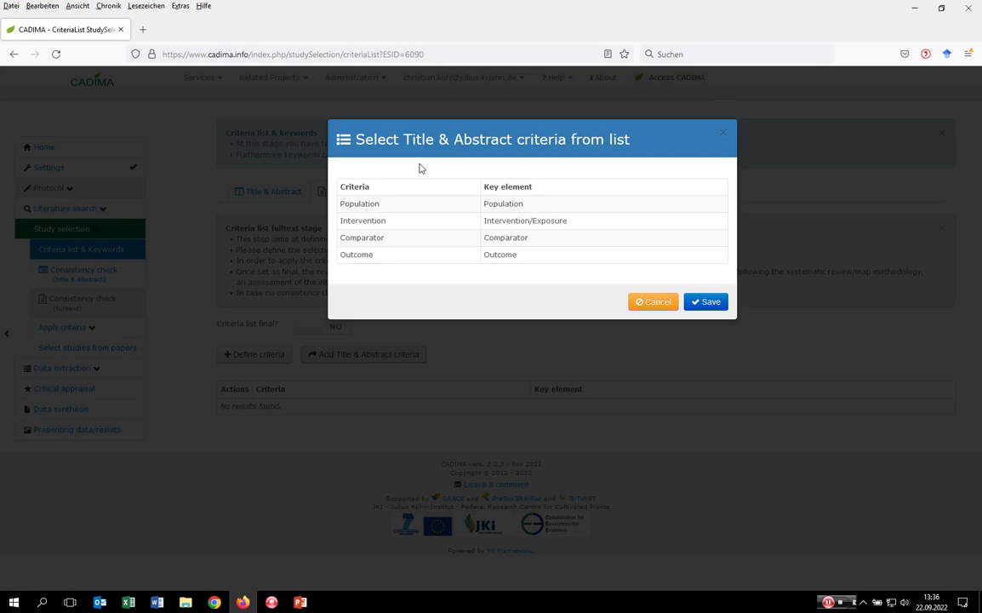
pyautogui.click(401, 208)
pyautogui.click(389, 223)
pyautogui.click(385, 239)
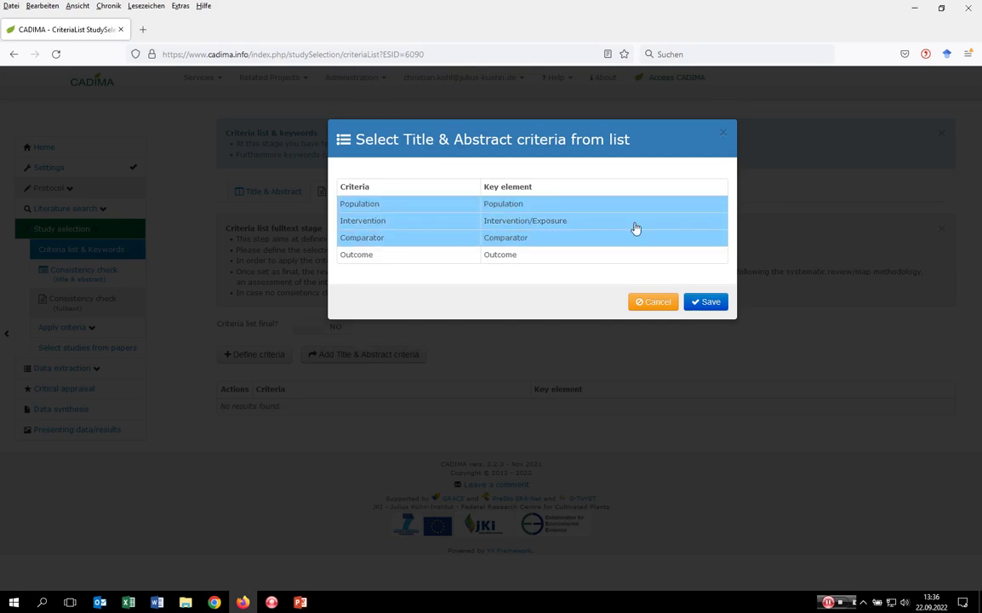
pyautogui.click(700, 302)
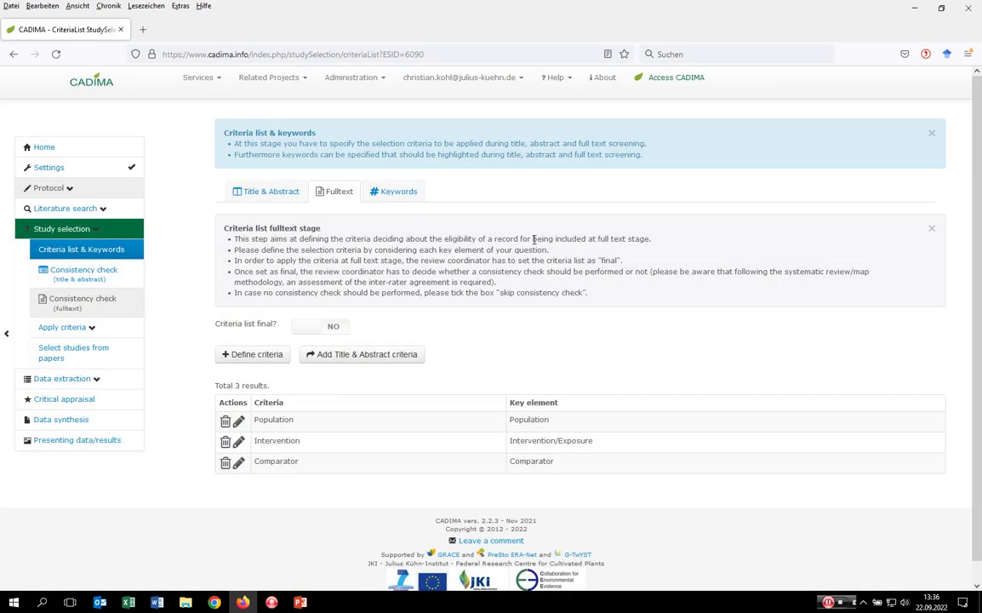
# Define the full-text criterion "Outcome full text" with Outcome as its key element
pyautogui.click(249, 354)
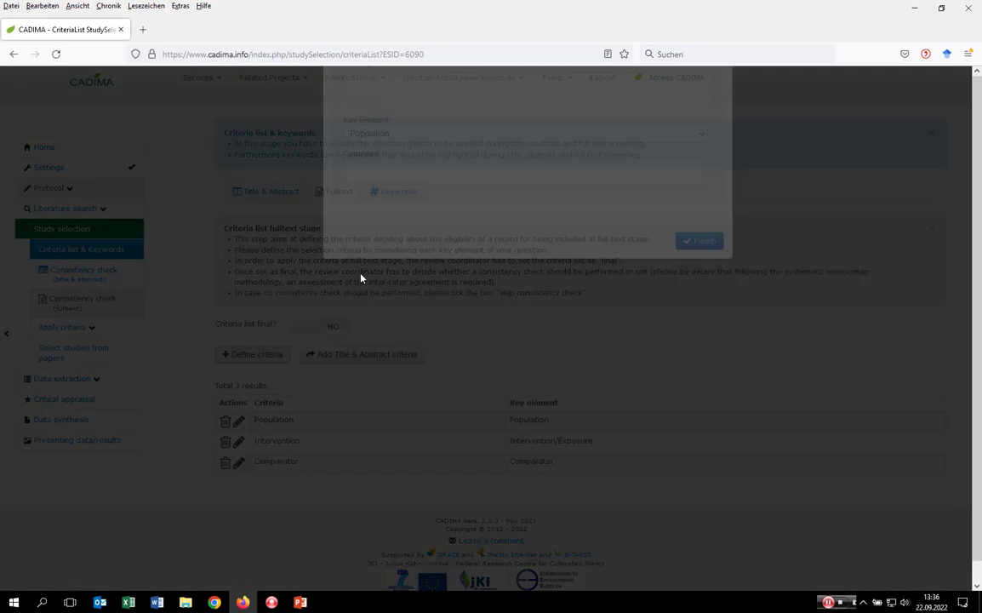
pyautogui.click(470, 269)
pyautogui.click(446, 334)
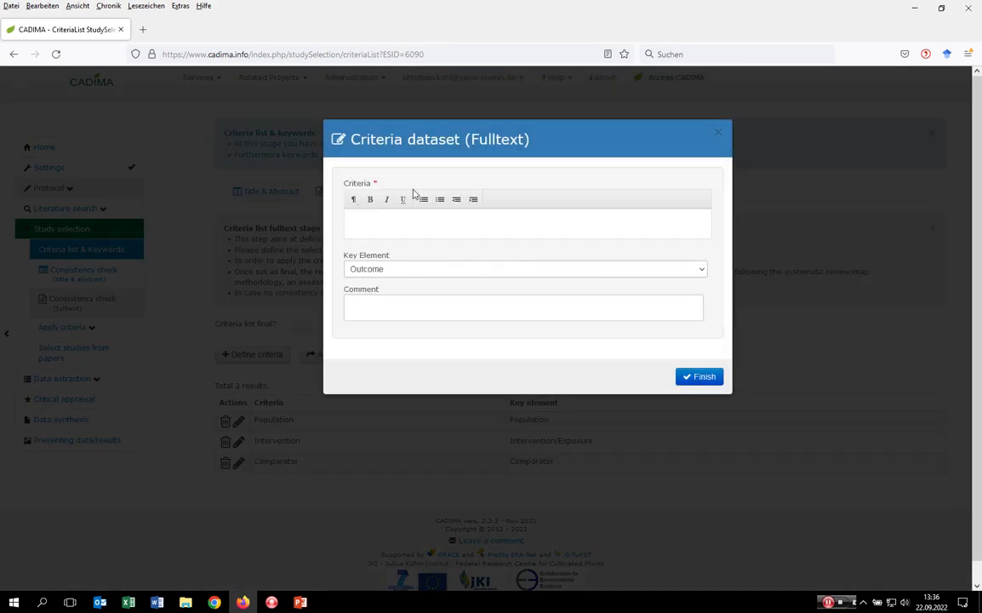
pyautogui.click(404, 225)
pyautogui.write('Ou')
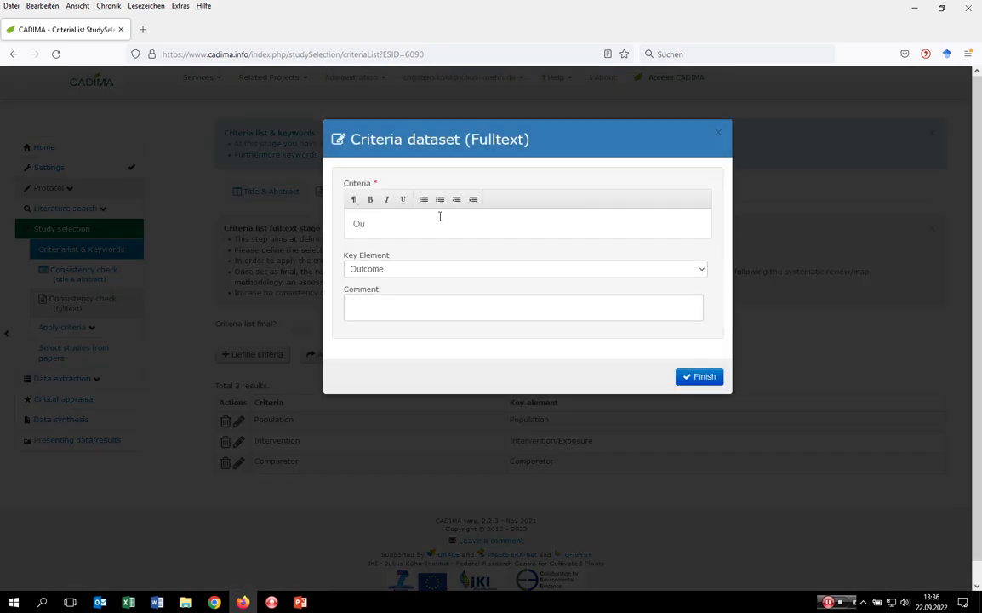
pyautogui.write('tcome full text')
pyautogui.click(711, 383)
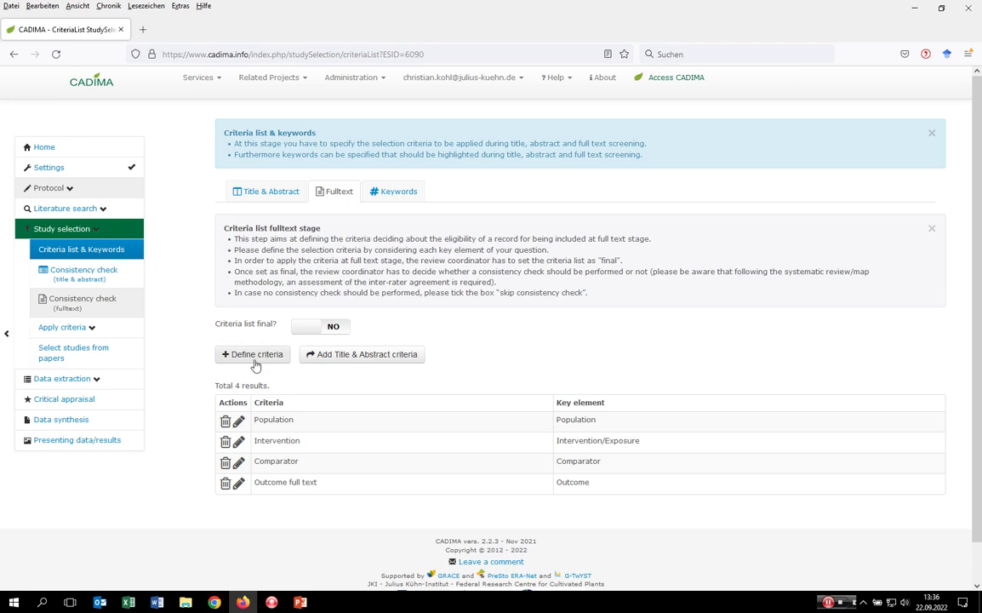
# Set the full-text criteria list as final and skip the full-text consistency check
pyautogui.click(307, 331)
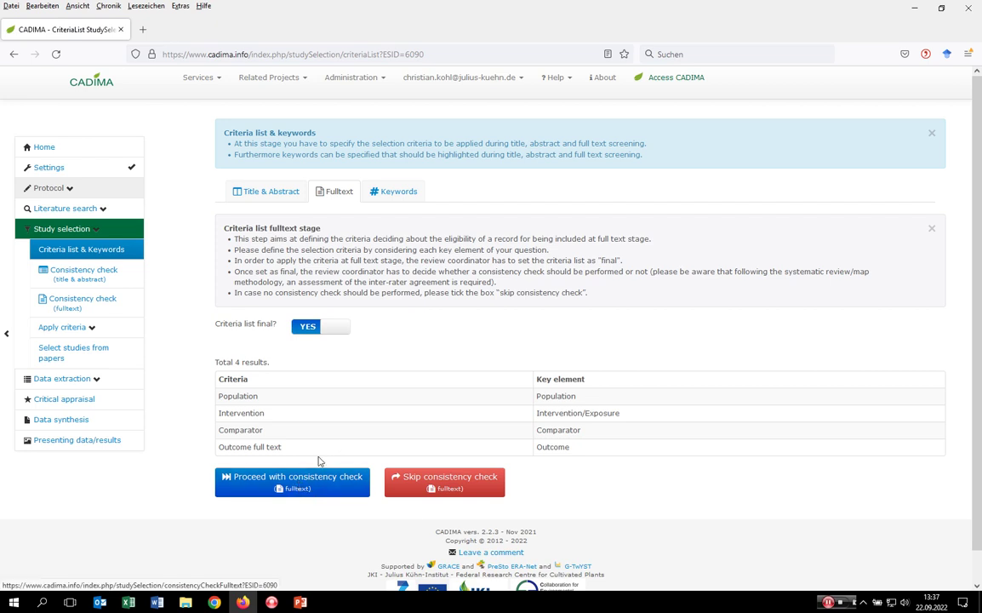
pyautogui.click(450, 487)
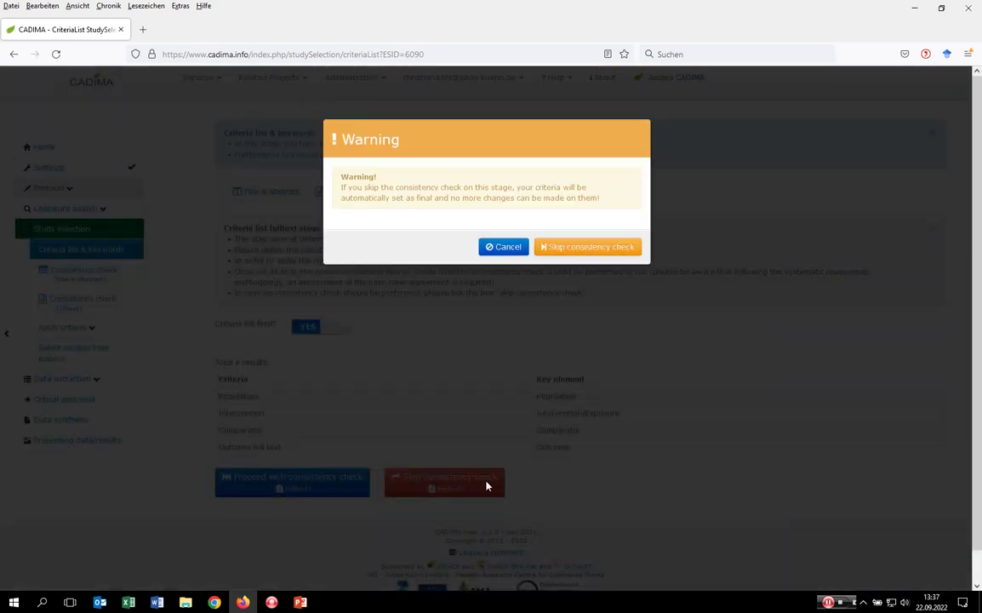
pyautogui.rightClick(598, 248)
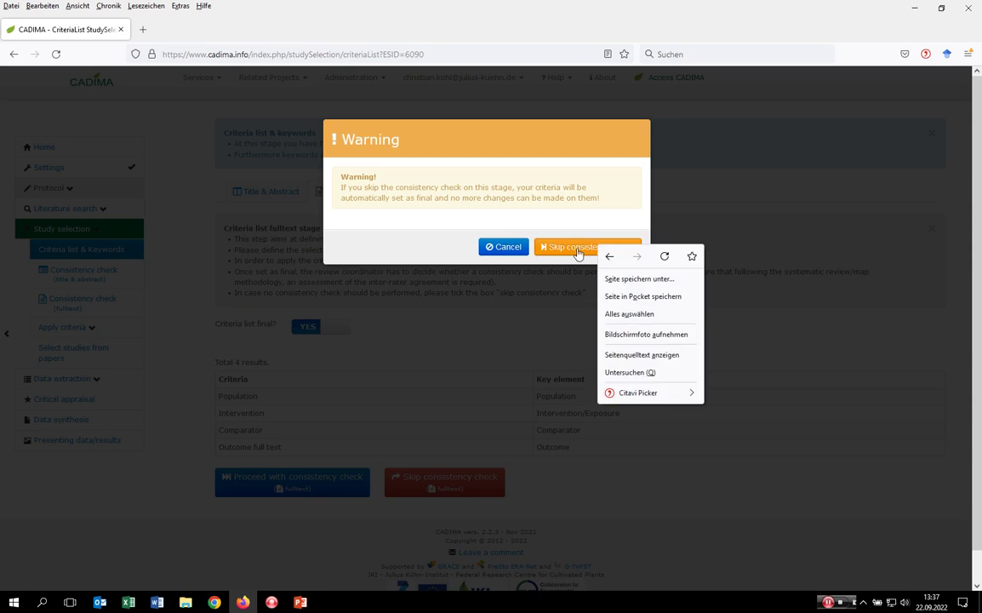
pyautogui.click(576, 253)
pyautogui.click(576, 253)
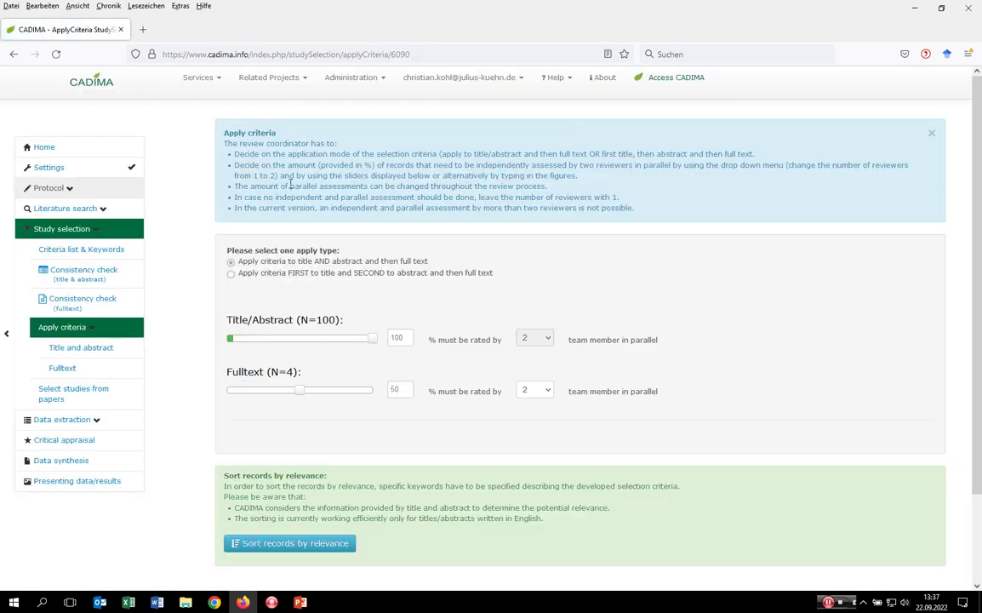
# Open the records list of the full-text stage, run the automated PDF search for the included references and close the list
pyautogui.click(62, 368)
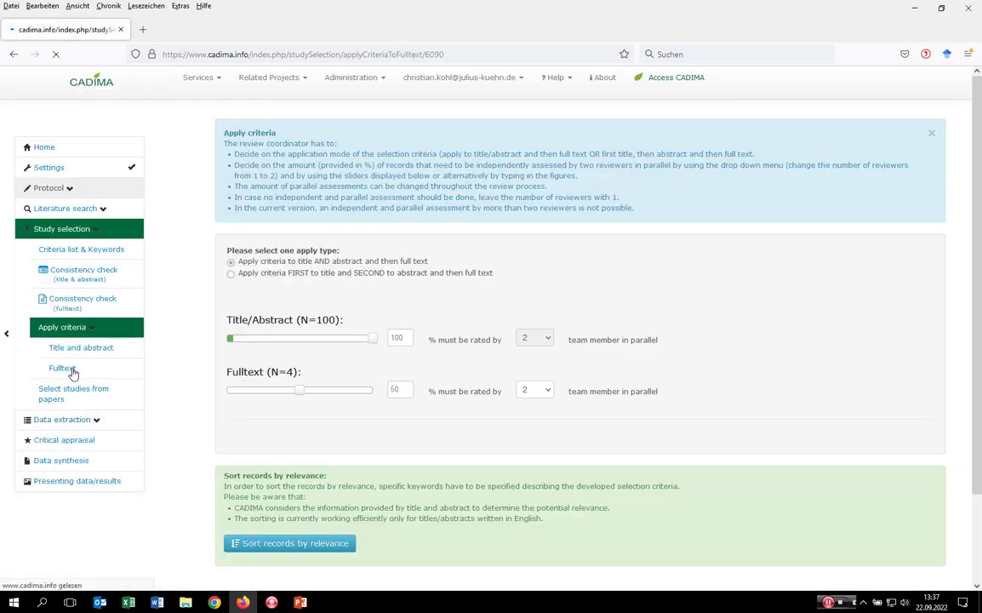
pyautogui.scroll(-1, 759, 431)
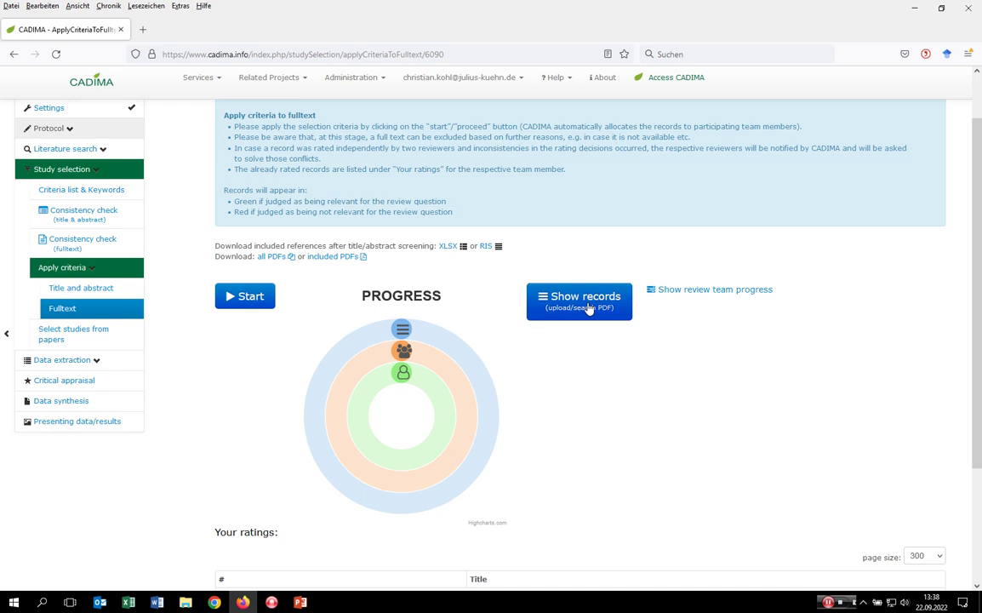
pyautogui.click(564, 311)
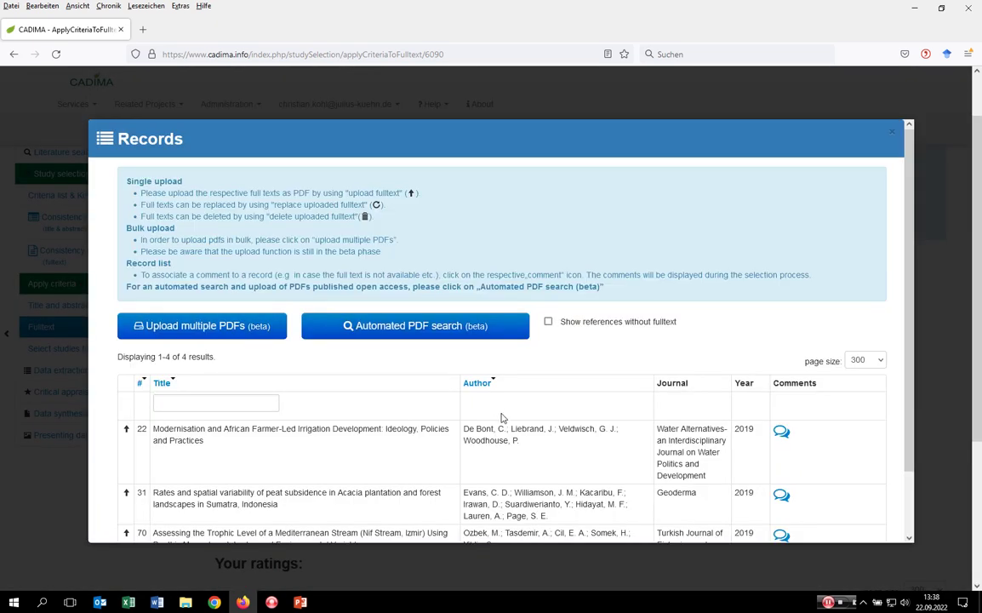
pyautogui.scroll(-2, 401, 428)
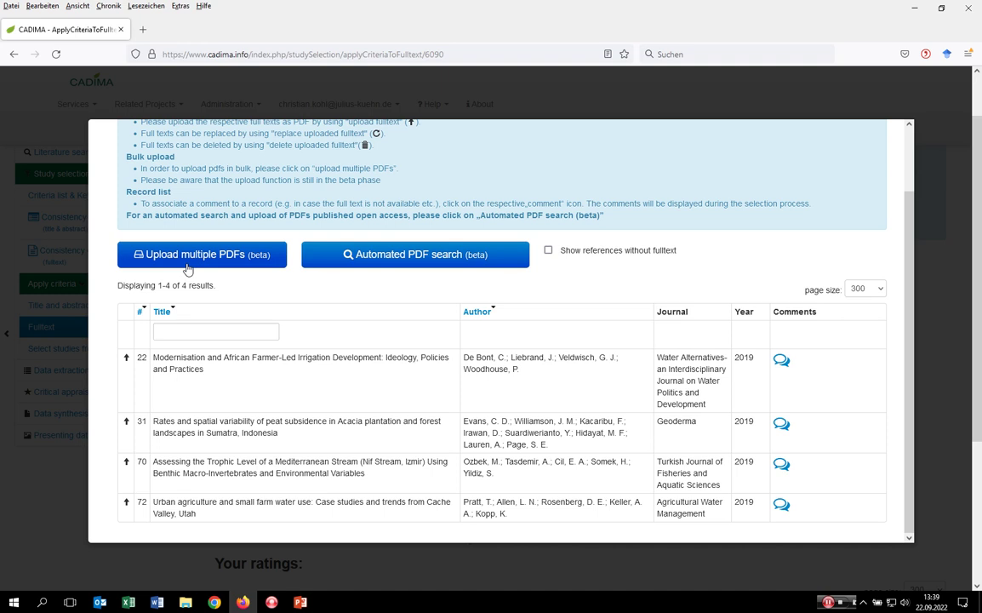
pyautogui.click(407, 262)
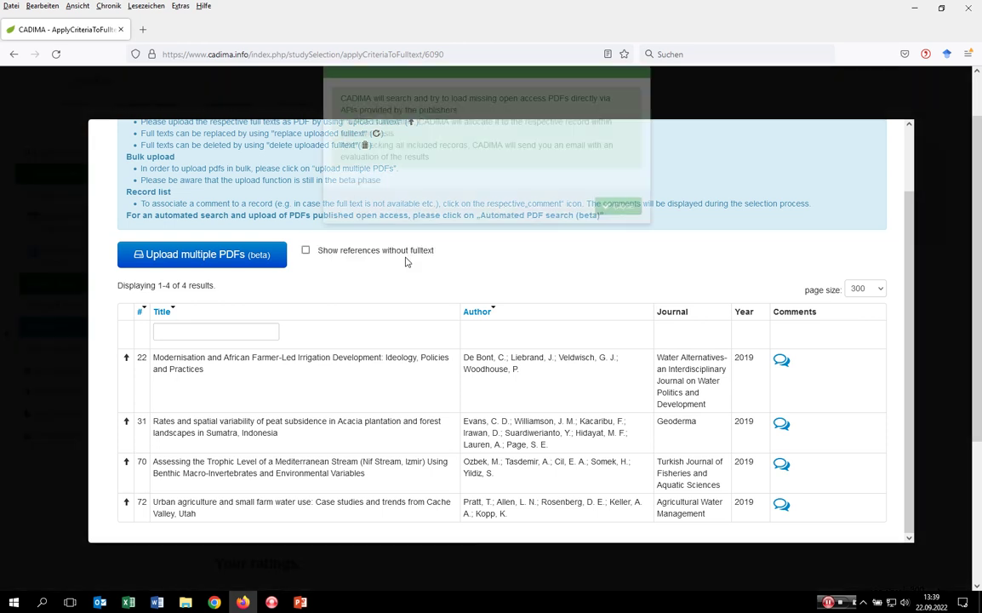
pyautogui.click(619, 286)
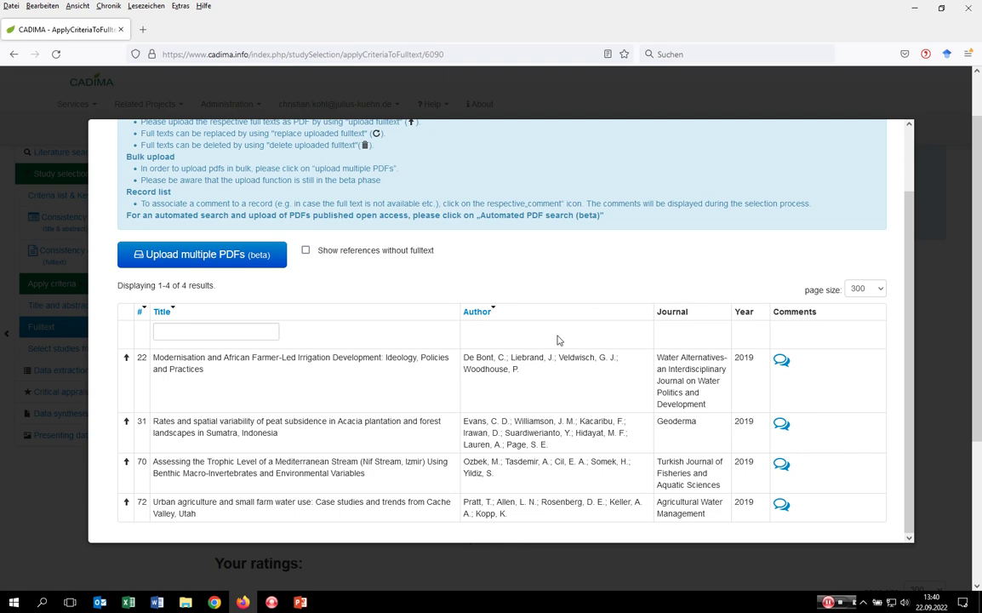
pyautogui.scroll(2, 506, 307)
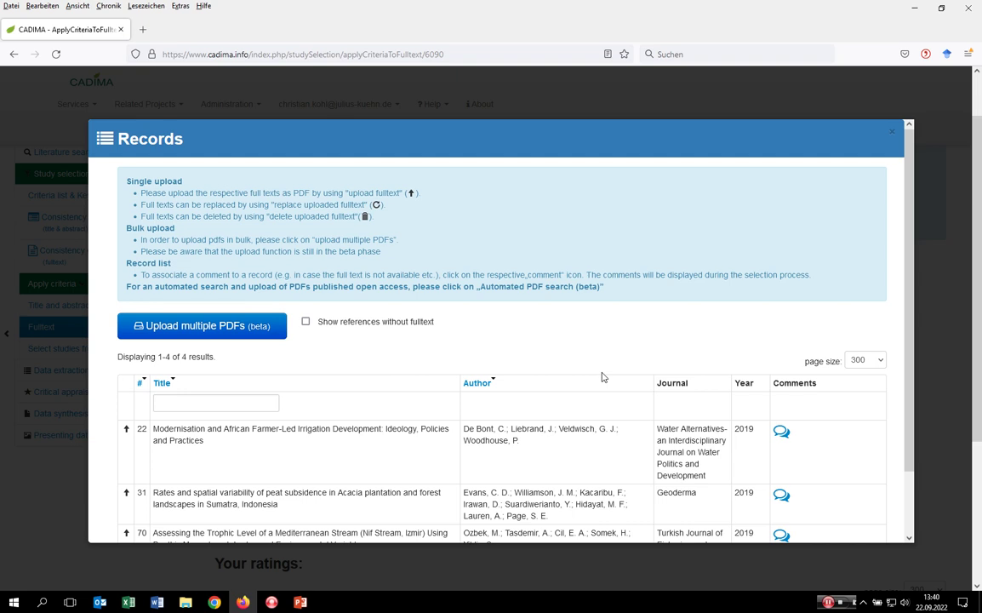
pyautogui.click(889, 136)
# Reopen the full-text records list and check repeatedly which references have a PDF attached, closing the list after each check
pyautogui.scroll(-3, 701, 358)
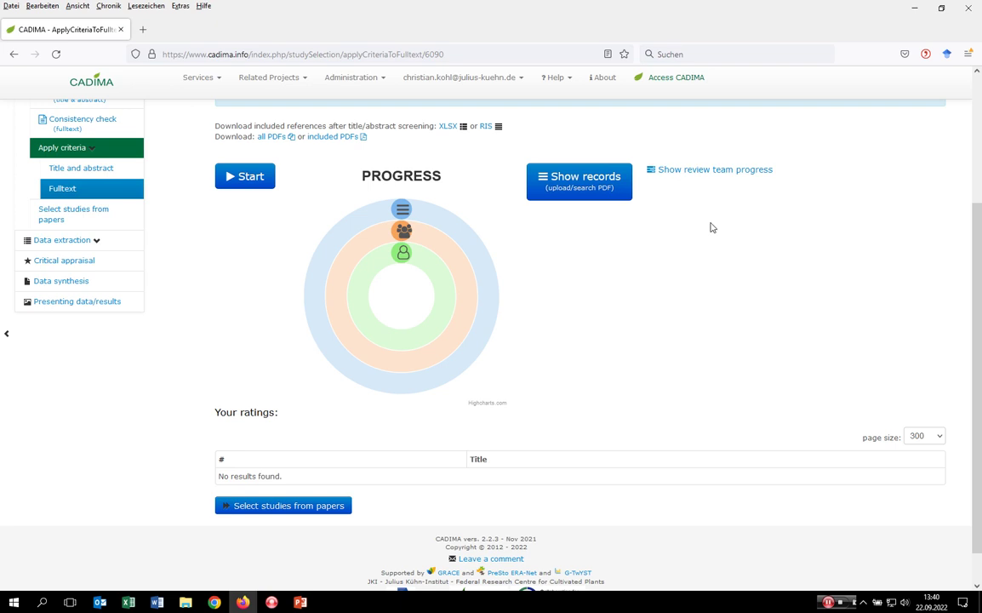
pyautogui.click(579, 192)
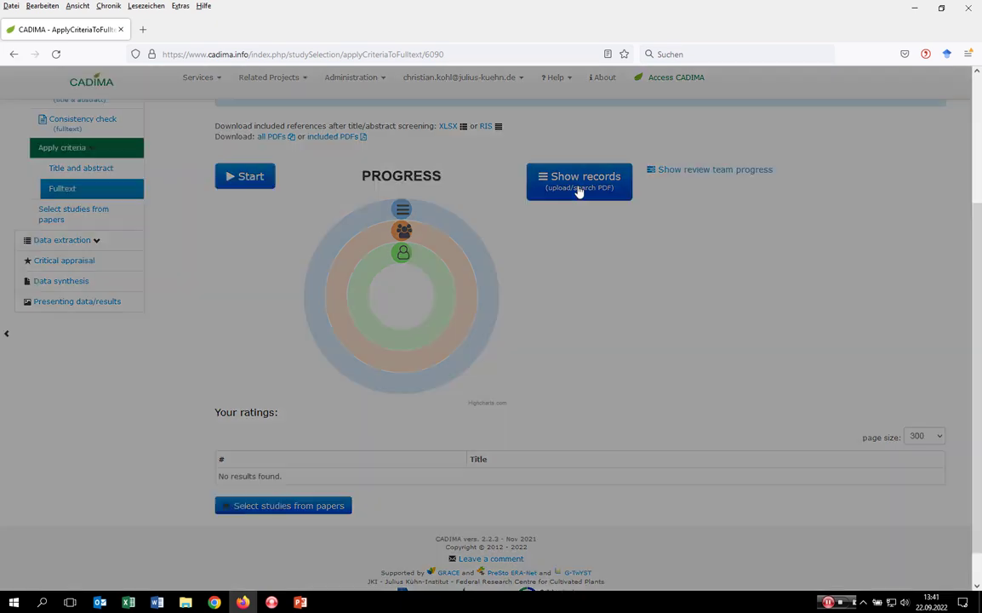
pyautogui.scroll(-3, 627, 395)
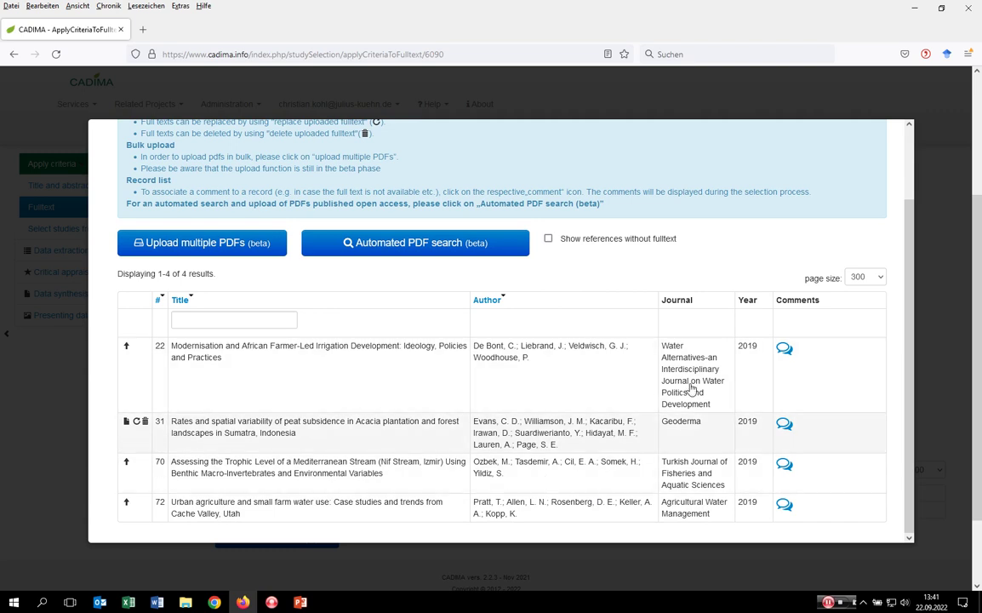
pyautogui.scroll(3, 692, 389)
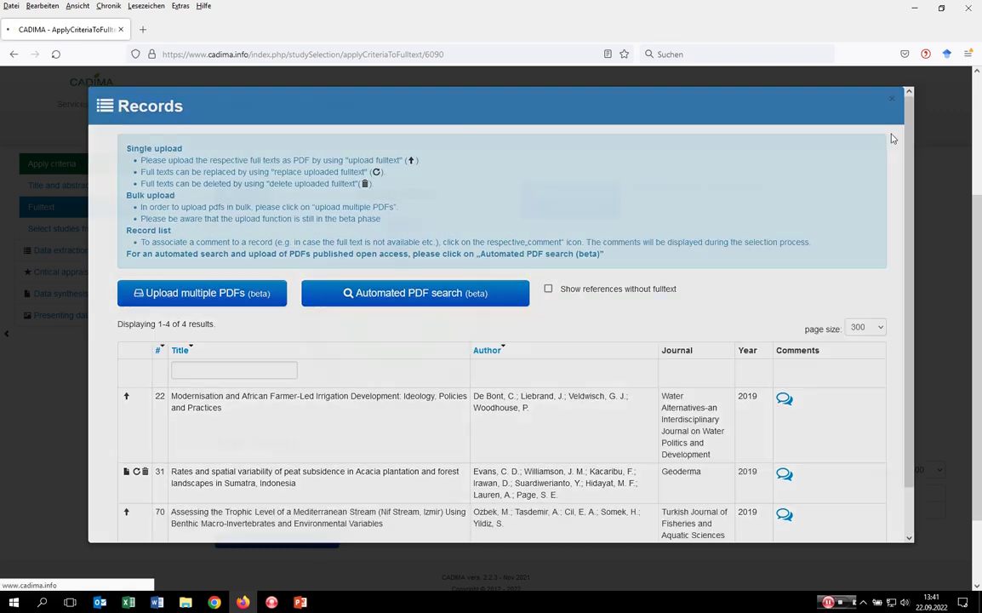
pyautogui.click(891, 98)
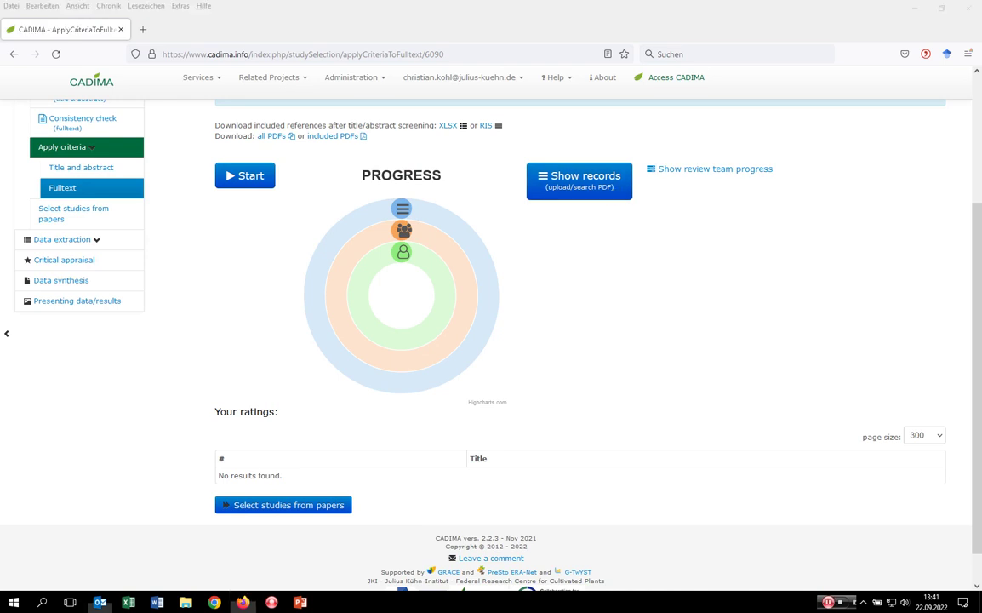
pyautogui.click(564, 184)
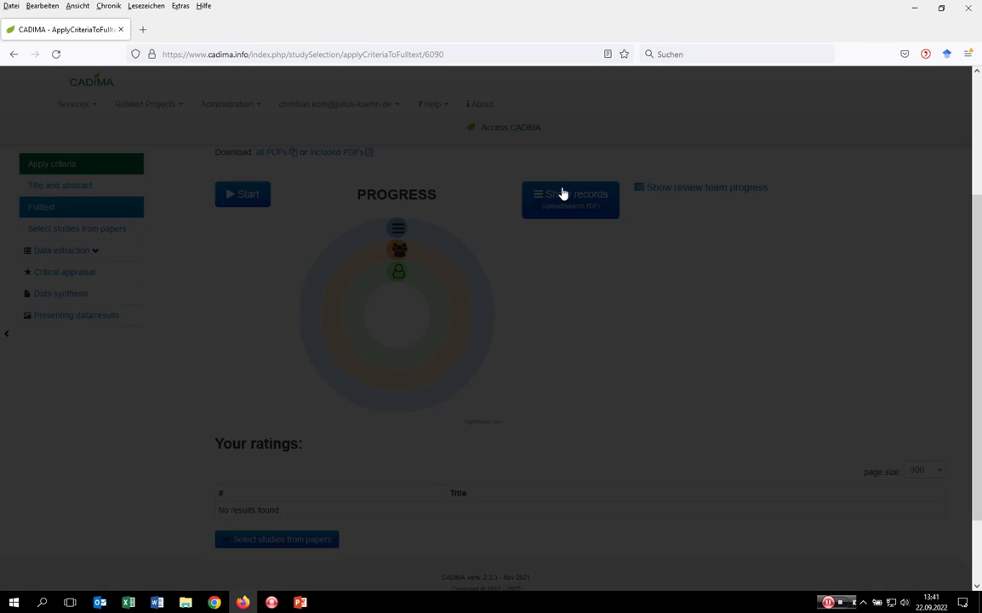
pyautogui.scroll(-2, 577, 435)
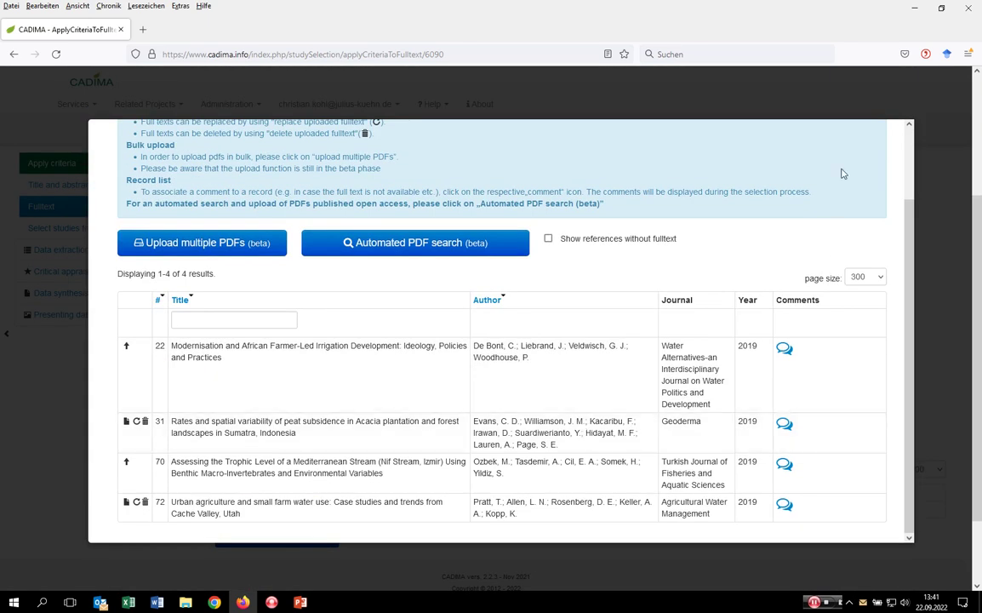
pyautogui.scroll(2, 855, 183)
pyautogui.click(890, 136)
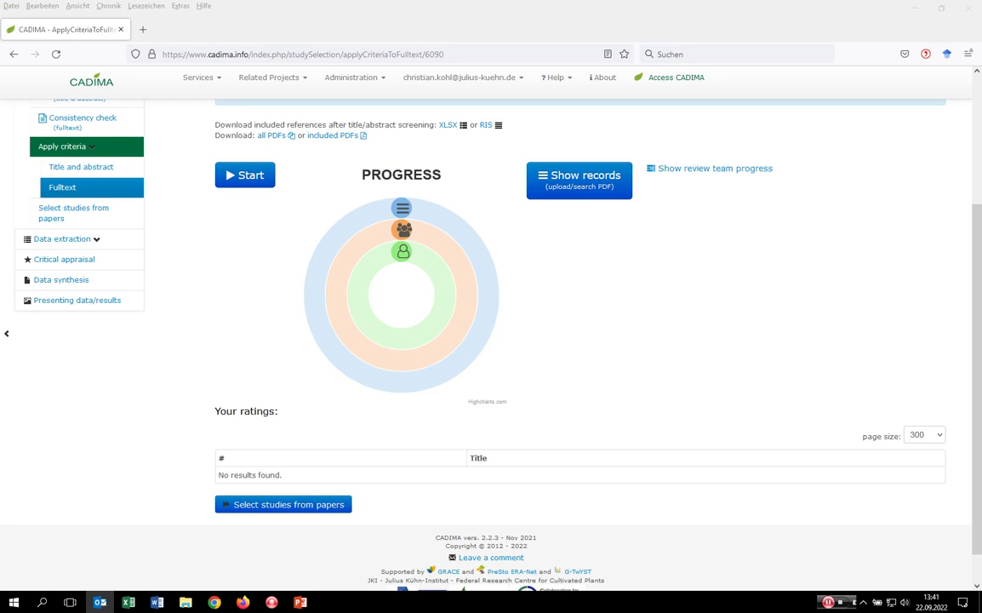
# Switch to Outlook, read the per-reference results in the "Full text search on CADIMA" message, and return to CADIMA
pyautogui.hotkey('alt', 'Tab')
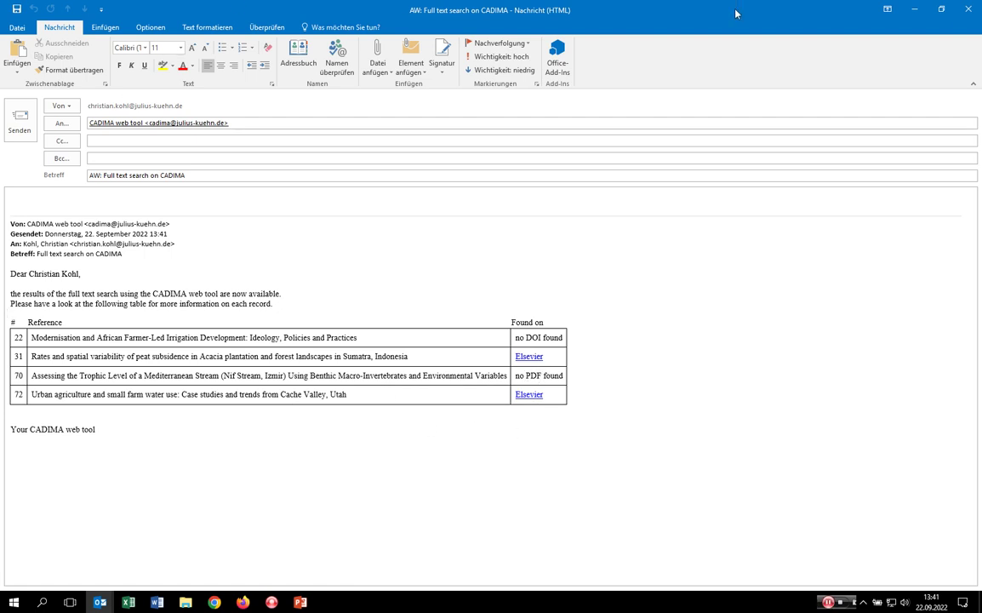
pyautogui.click(914, 10)
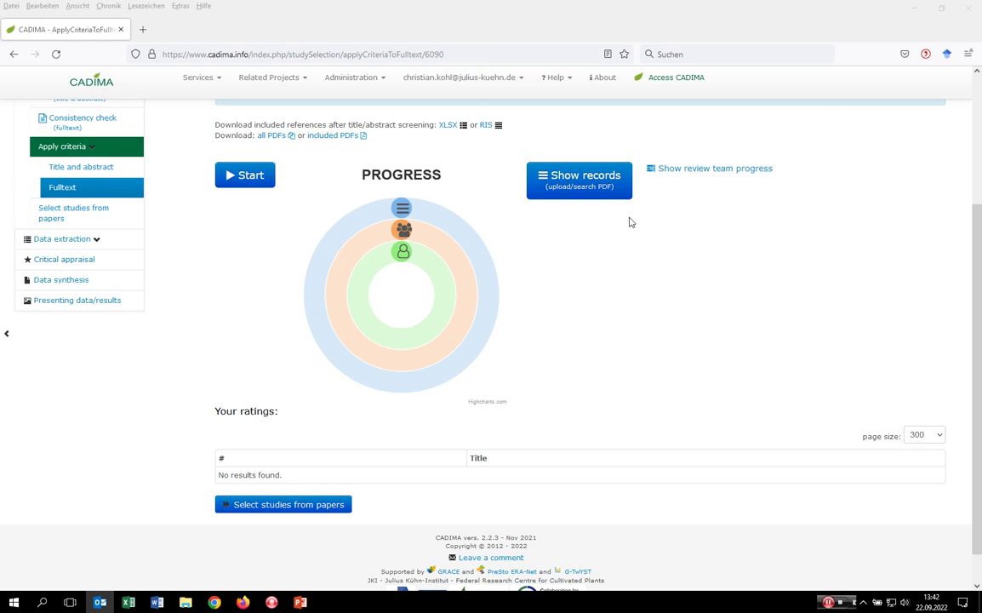
# Open the full-text records list and add the comment "no pdf available" to reference 22
pyautogui.click(581, 188)
pyautogui.scroll(-2, 681, 379)
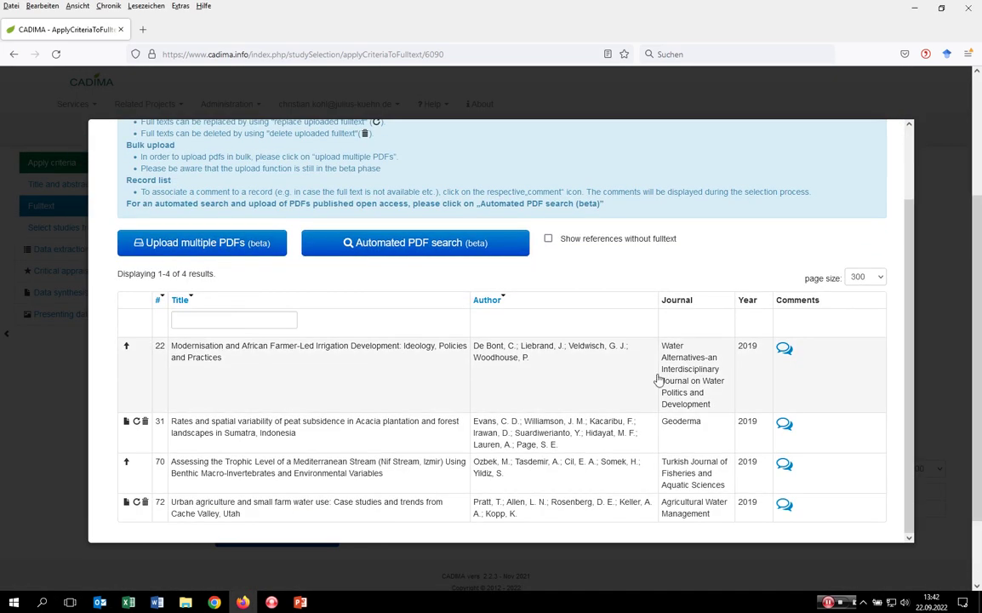
pyautogui.click(784, 350)
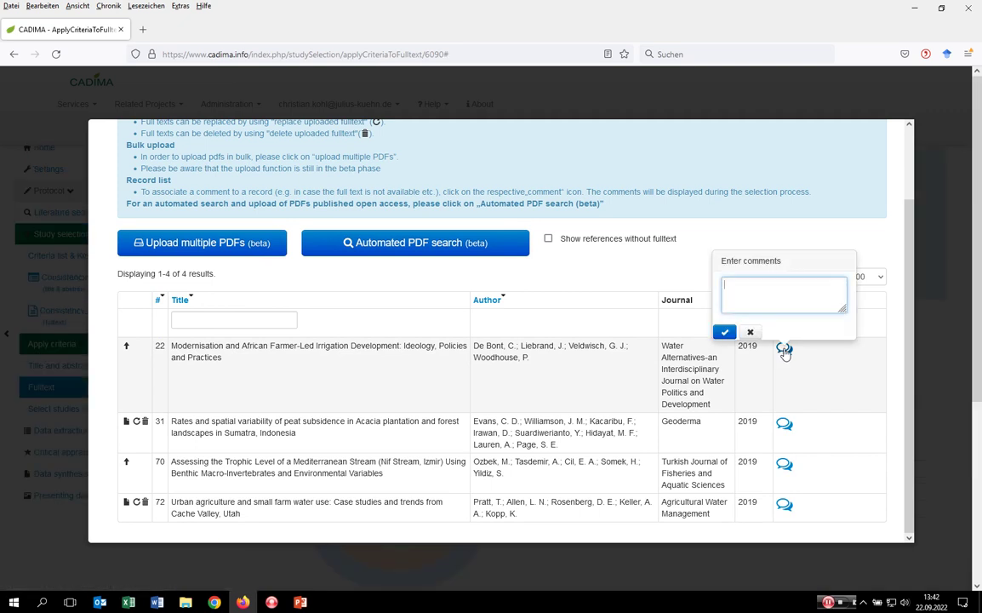
pyautogui.write('no pdf avail')
pyautogui.press('BackSpace')
pyautogui.press('BackSpace')
pyautogui.write('labl')
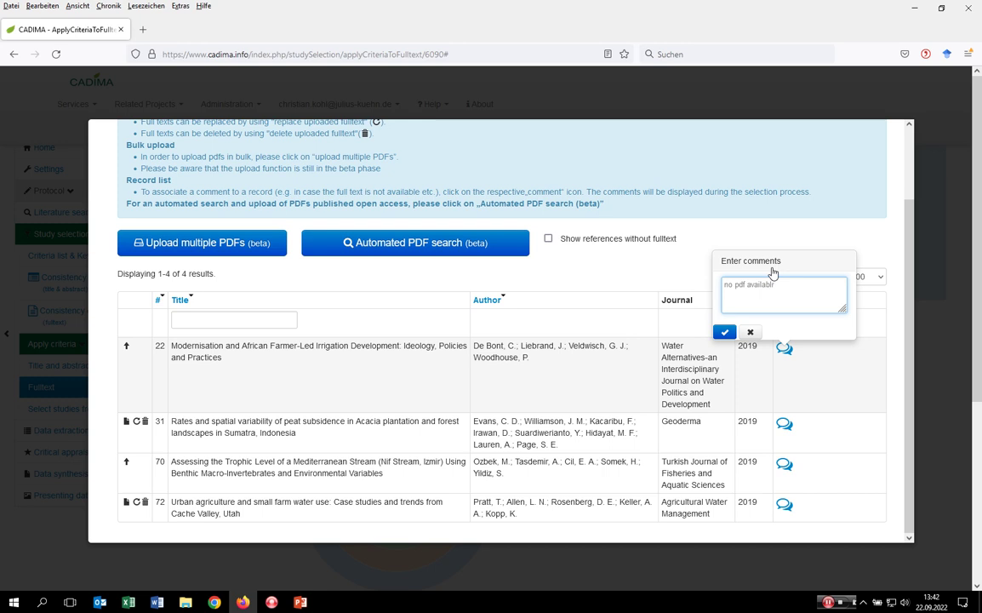
pyautogui.write('e')
pyautogui.click(724, 332)
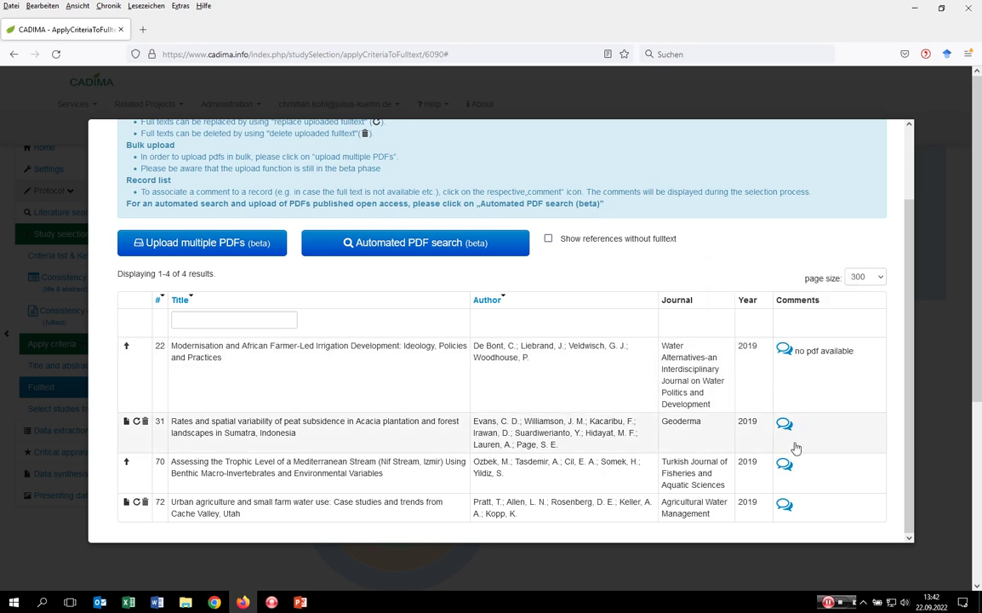
# Add the comment "no pdf available" to reference 70 and close the records list
pyautogui.click(788, 470)
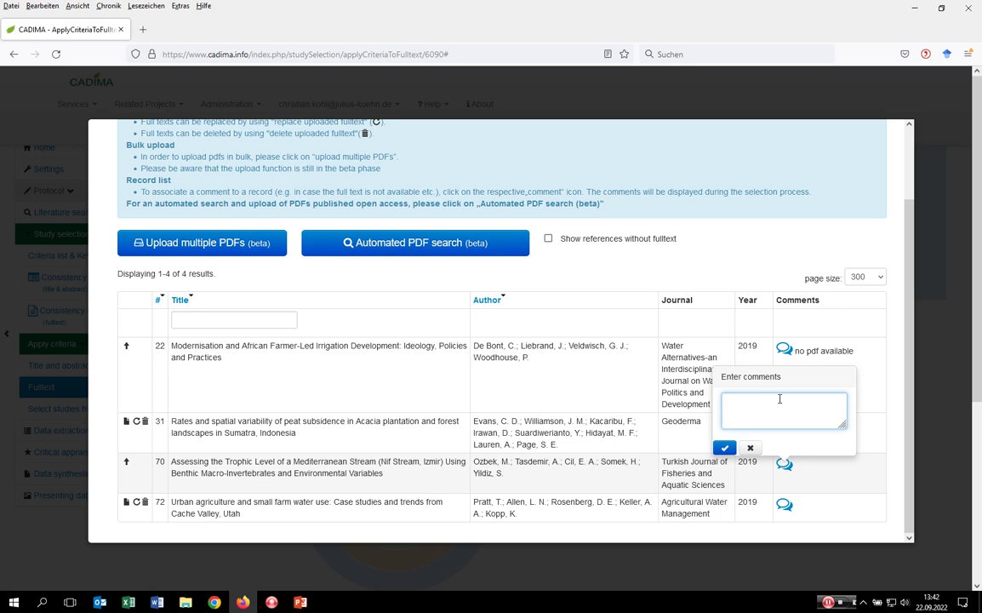
pyautogui.write('no pdf available')
pyautogui.click(724, 447)
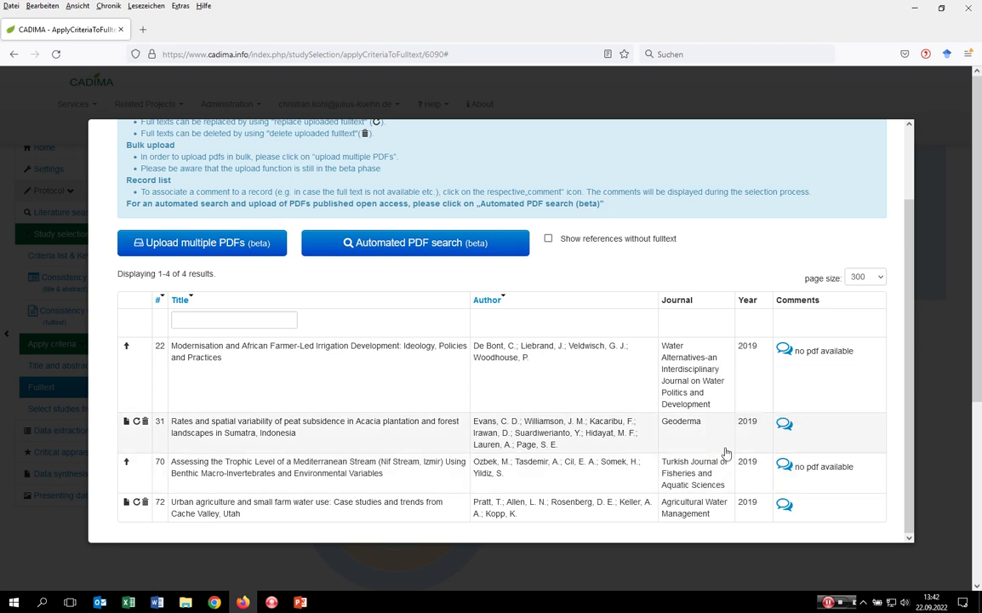
pyautogui.scroll(2, 813, 421)
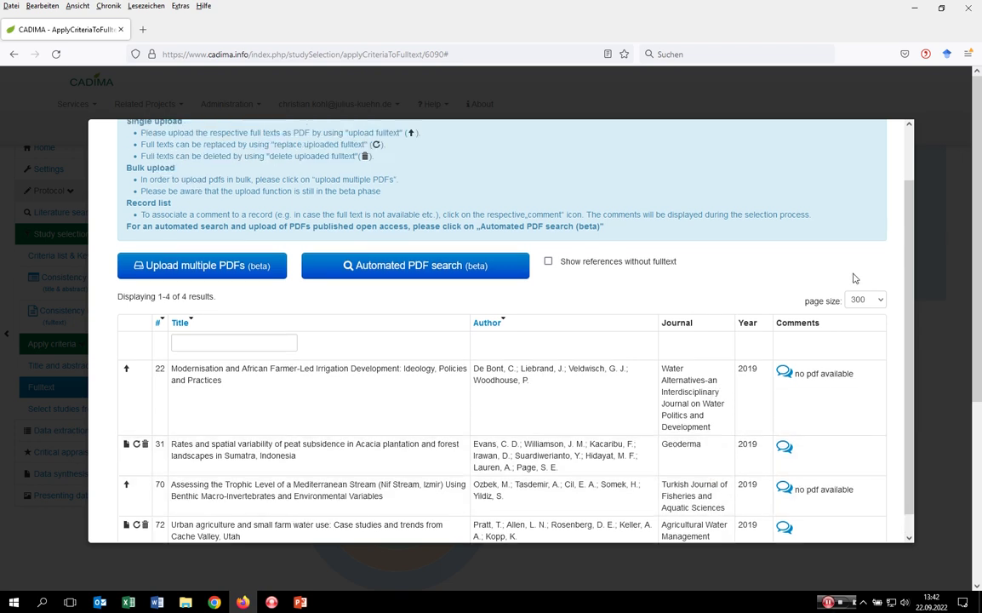
pyautogui.scroll(-2, 812, 430)
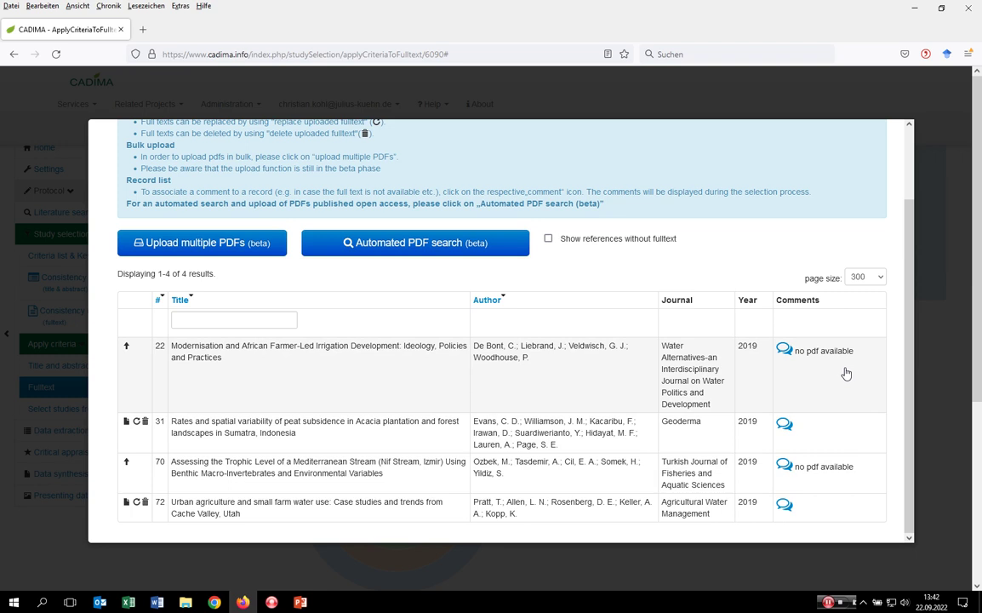
pyautogui.scroll(2, 766, 341)
pyautogui.click(893, 137)
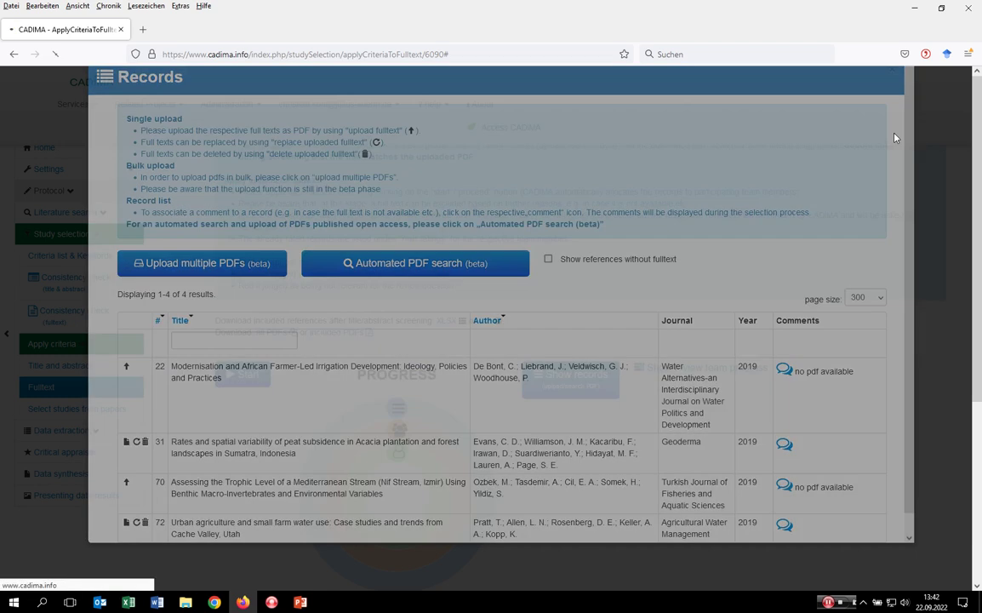
# Start full-text screening and exclude reference 22 as "Fulltext not available", saving it and moving to the next reference
pyautogui.scroll(-1, 630, 475)
pyautogui.scroll(-1, 630, 475)
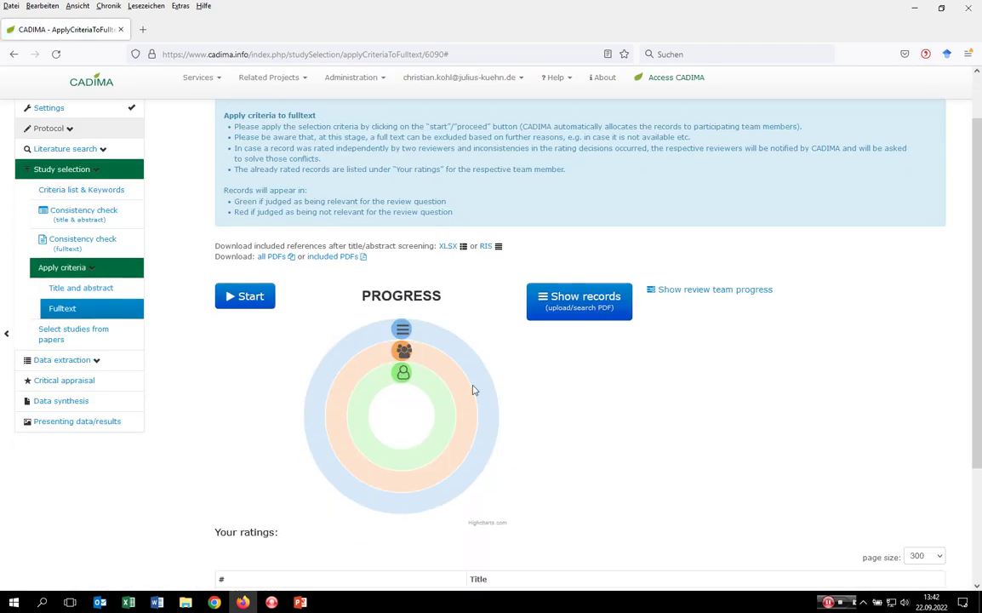
pyautogui.click(251, 301)
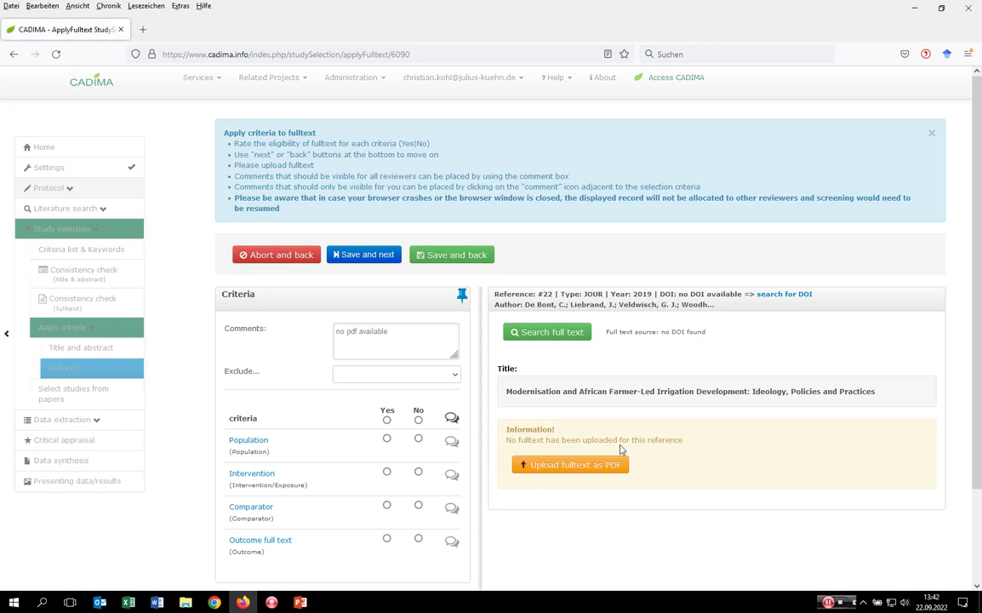
pyautogui.scroll(-3, 560, 402)
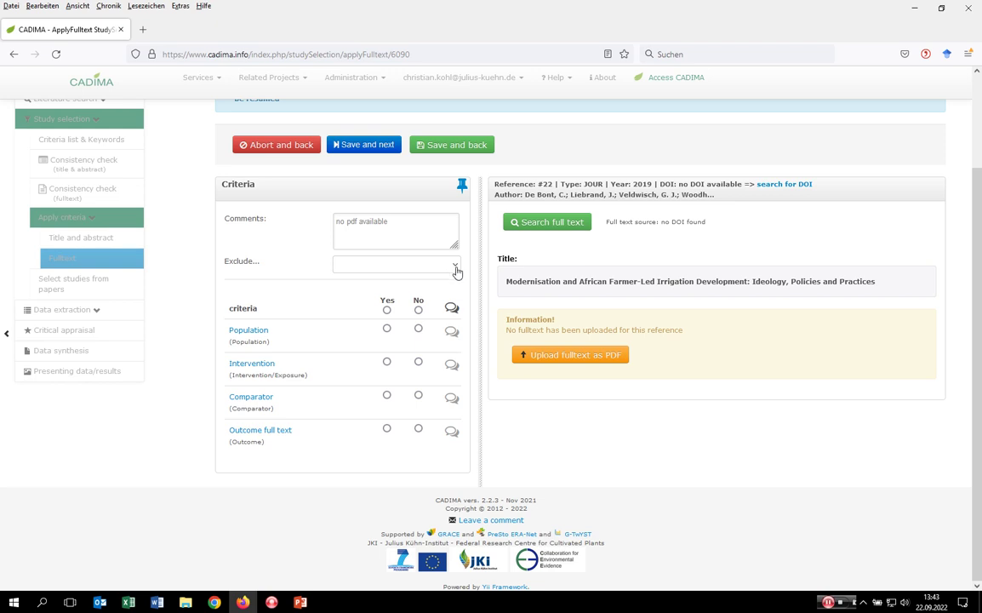
pyautogui.click(455, 269)
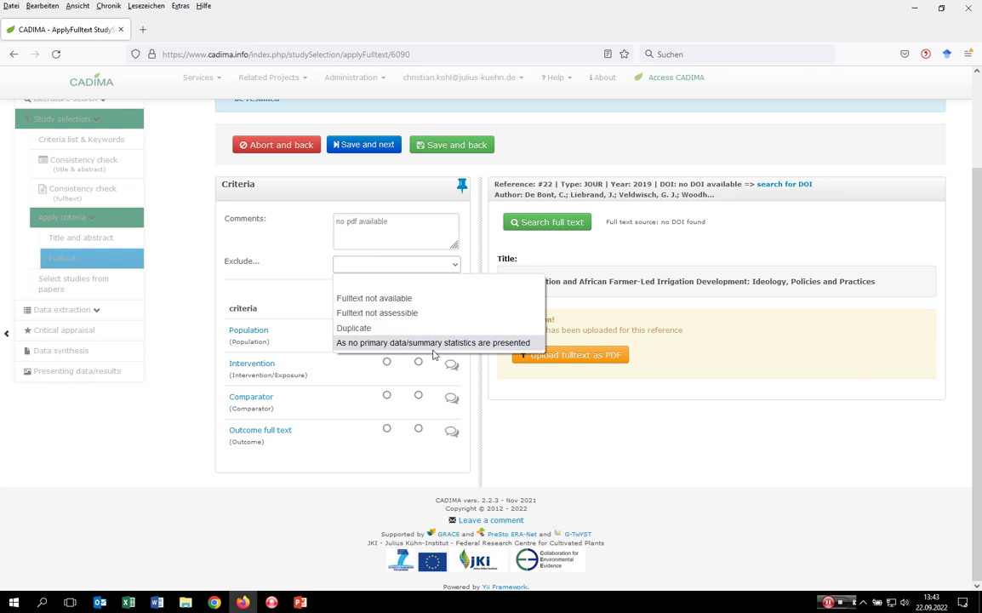
pyautogui.click(405, 298)
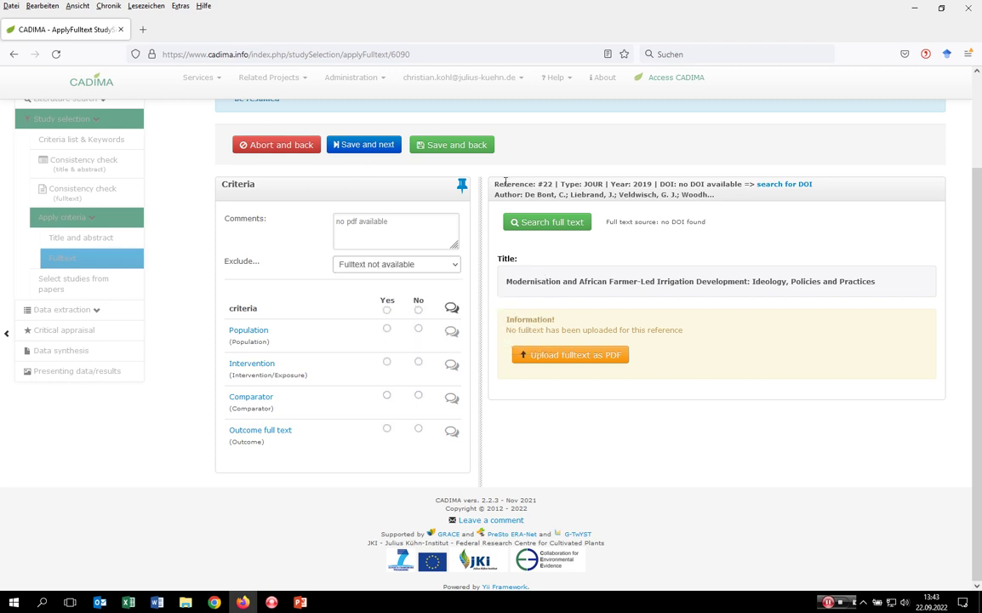
pyautogui.click(356, 146)
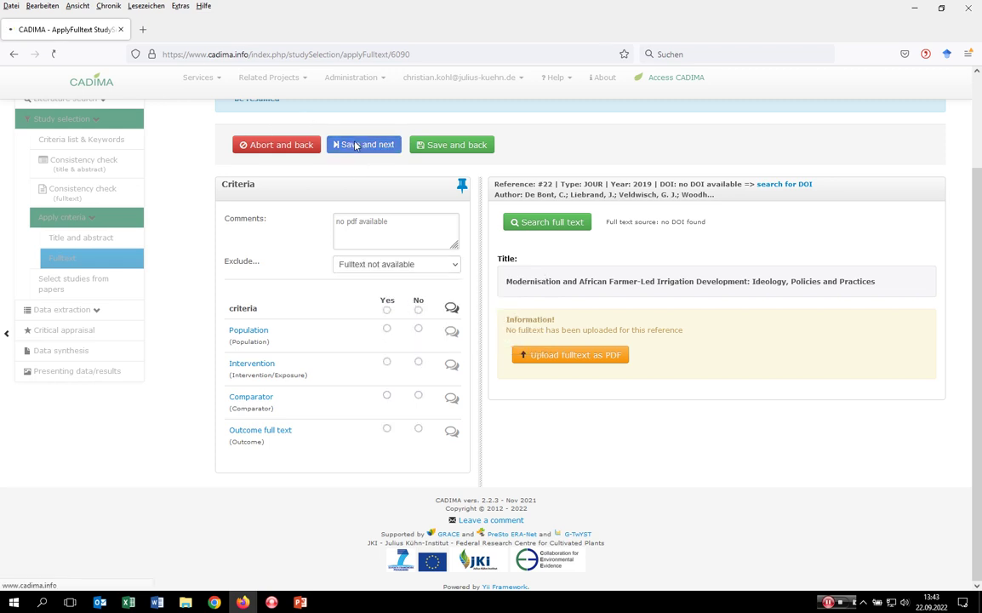
# Look through the embedded PDF of reference 31 and turn on text highlighting for it
pyautogui.scroll(-10, 714, 442)
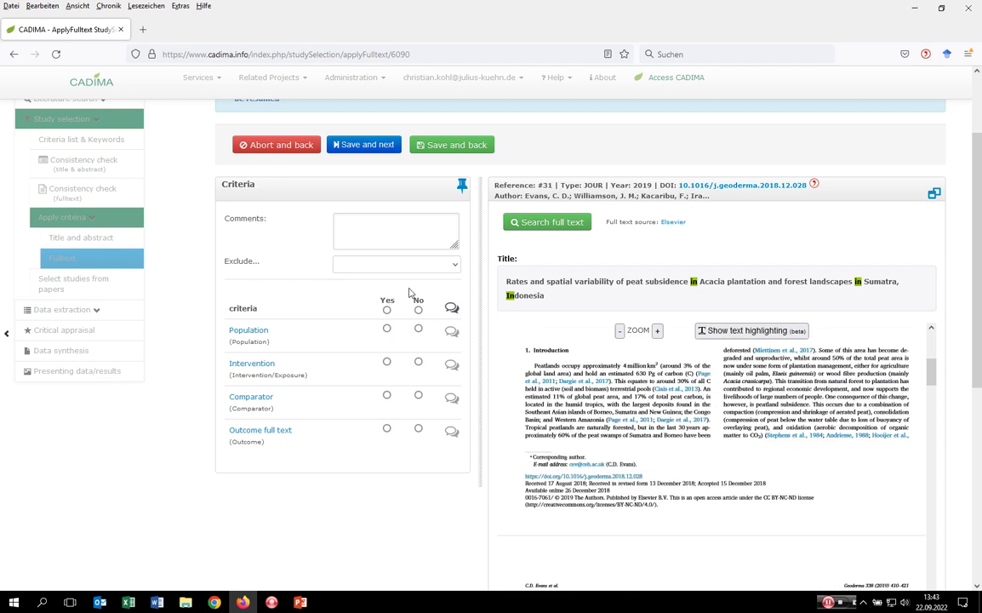
pyautogui.scroll(-5, 544, 383)
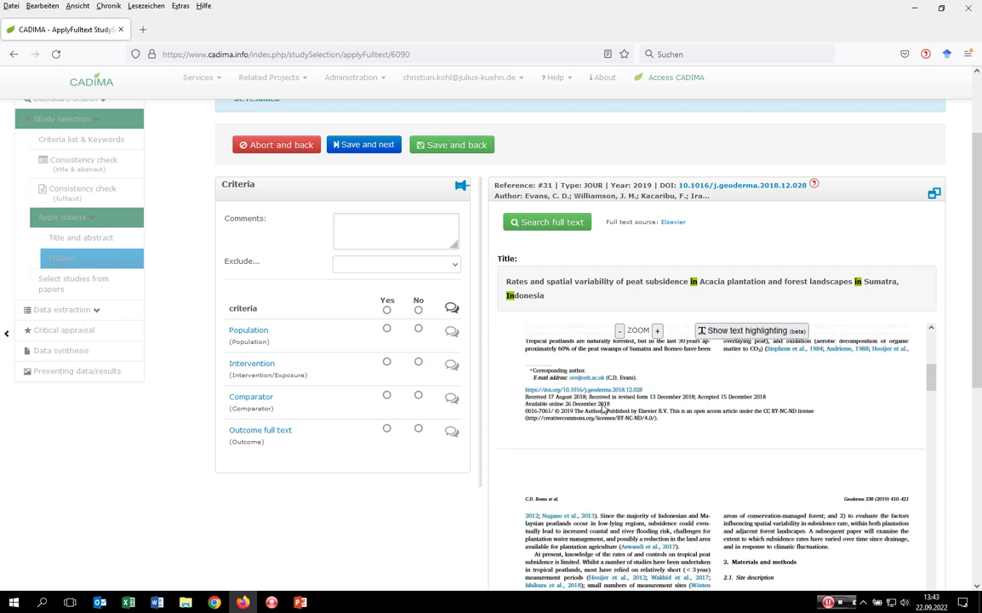
pyautogui.scroll(-15, 484, 445)
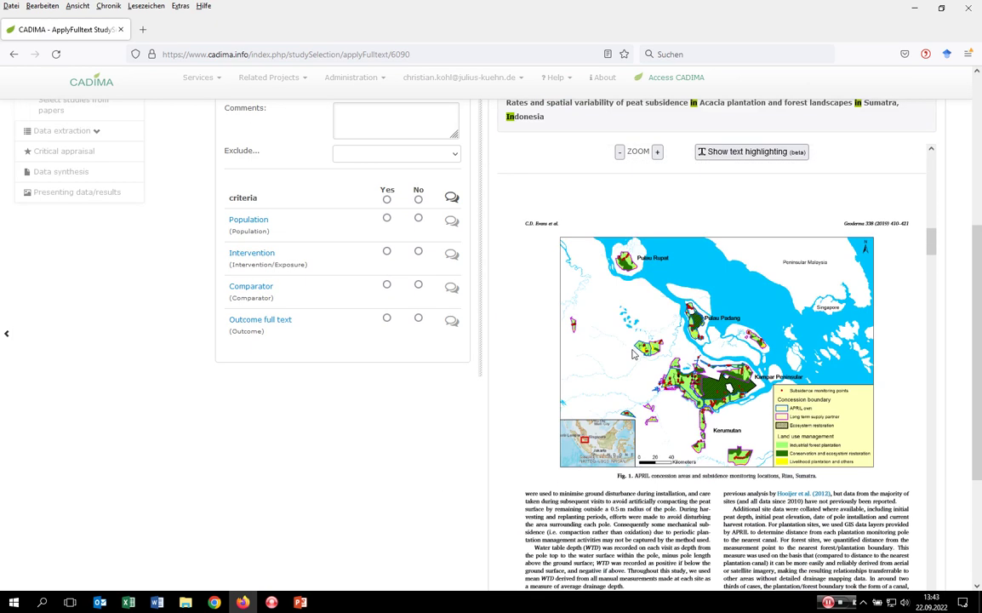
pyautogui.scroll(15, 634, 356)
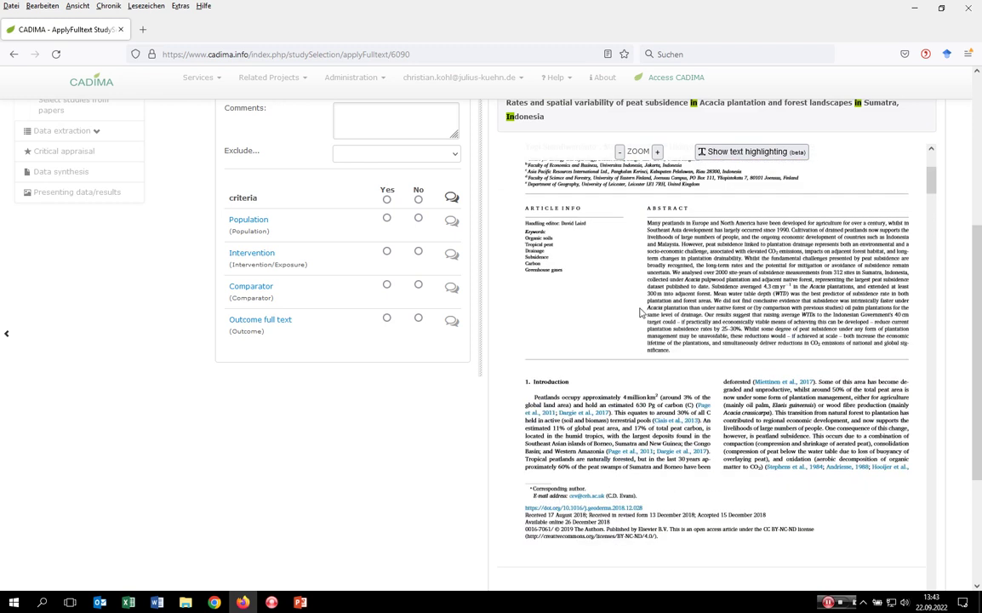
pyautogui.click(729, 153)
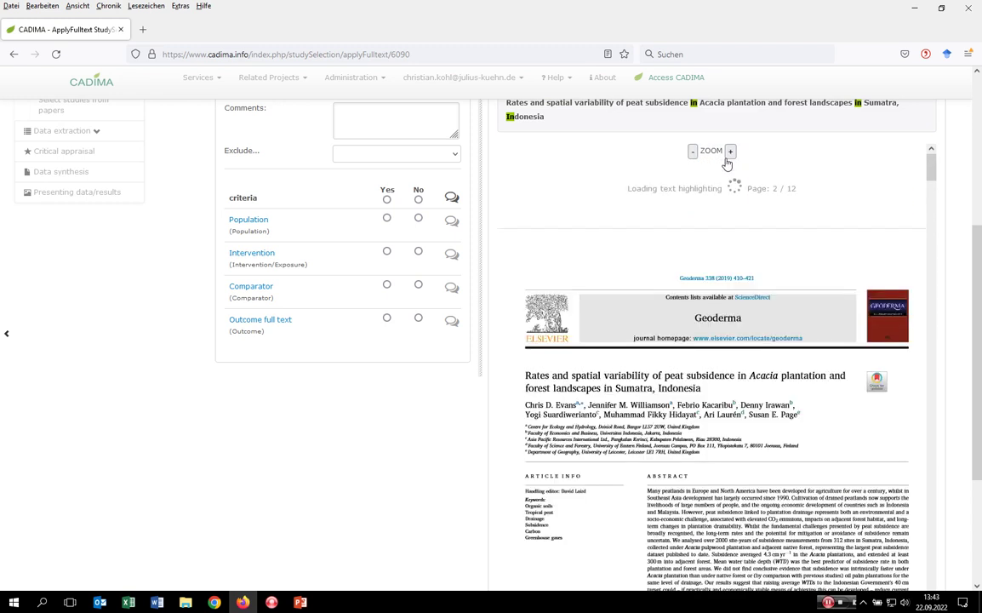
pyautogui.scroll(-2, 351, 424)
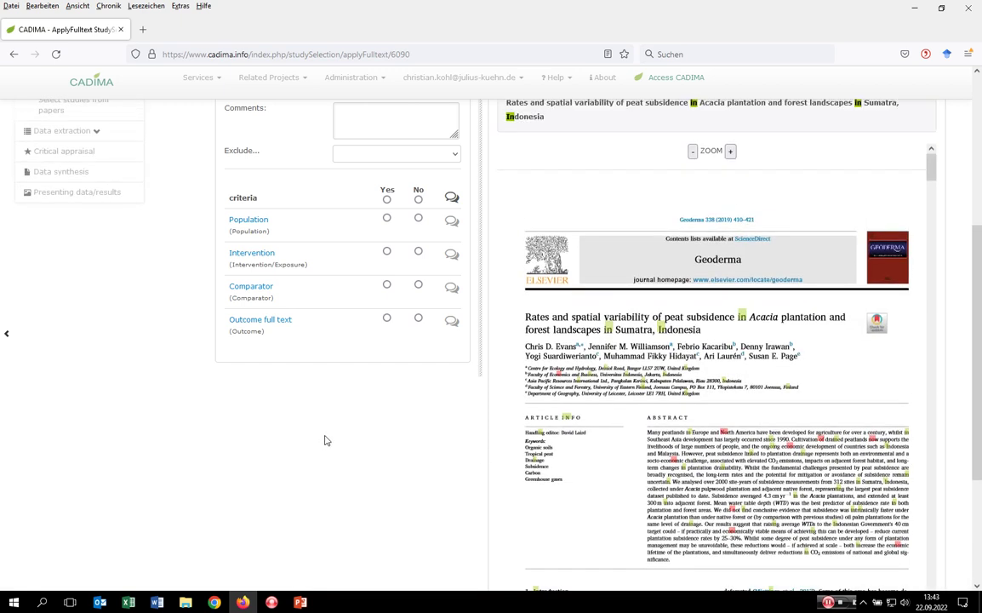
pyautogui.scroll(3, 324, 428)
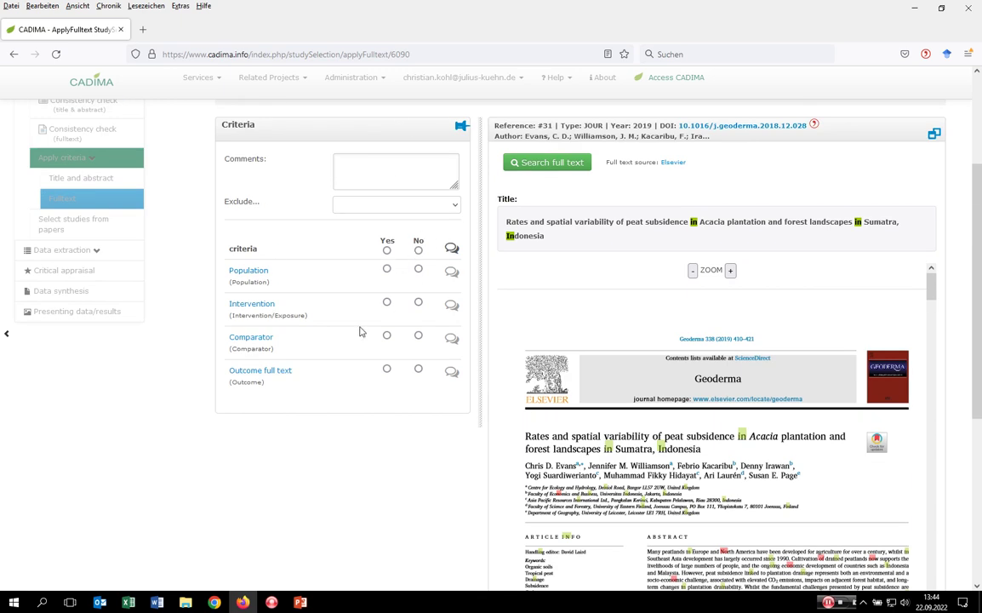
# Open the PDF of reference 31 in the enlarged view, show the criteria over it and skim the article
pyautogui.click(933, 137)
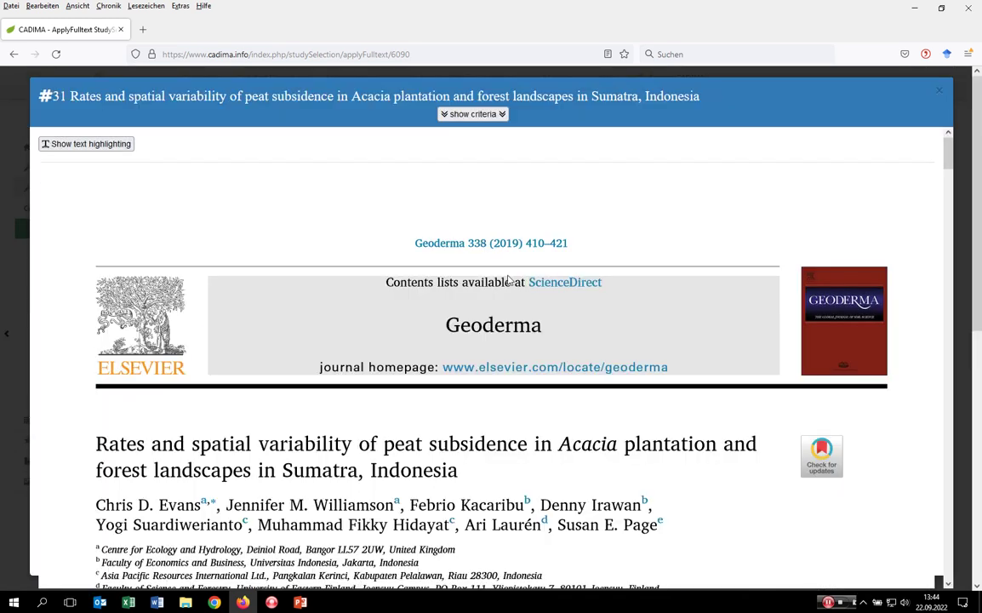
pyautogui.scroll(-8, 508, 279)
pyautogui.scroll(5, 492, 113)
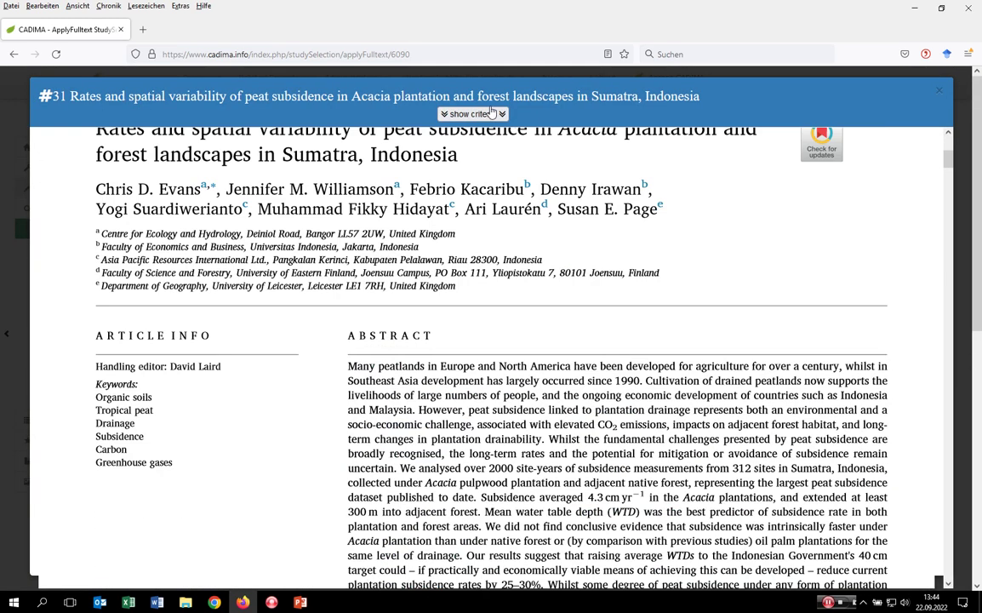
pyautogui.click(473, 113)
pyautogui.scroll(-3, 549, 451)
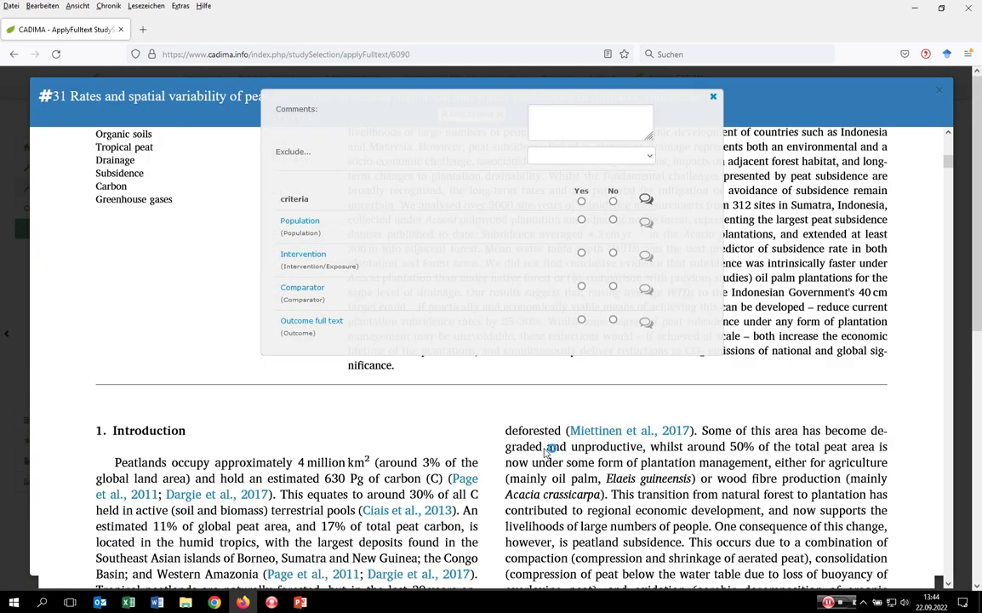
pyautogui.scroll(-15, 549, 451)
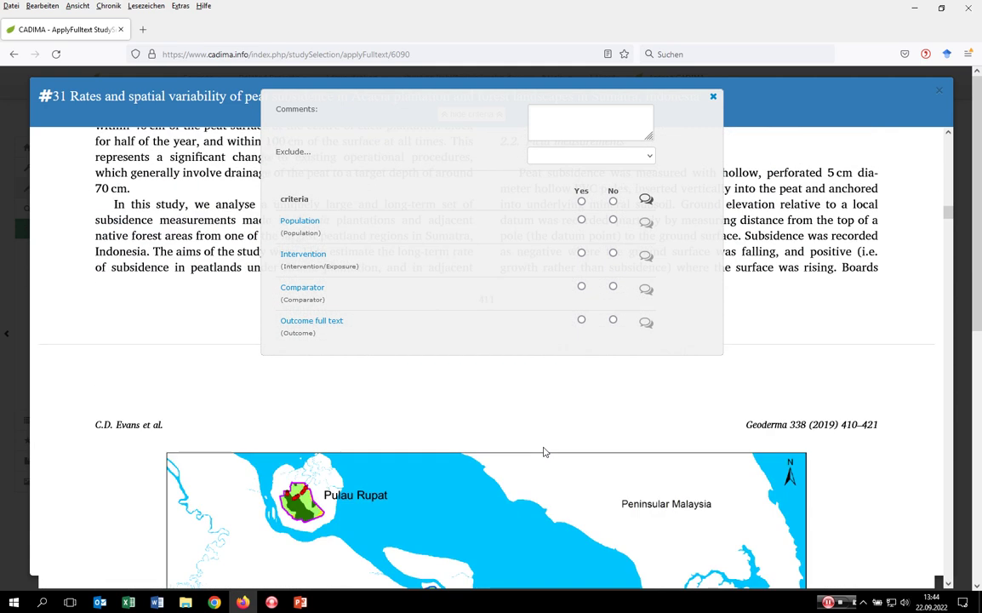
pyautogui.scroll(6, 545, 451)
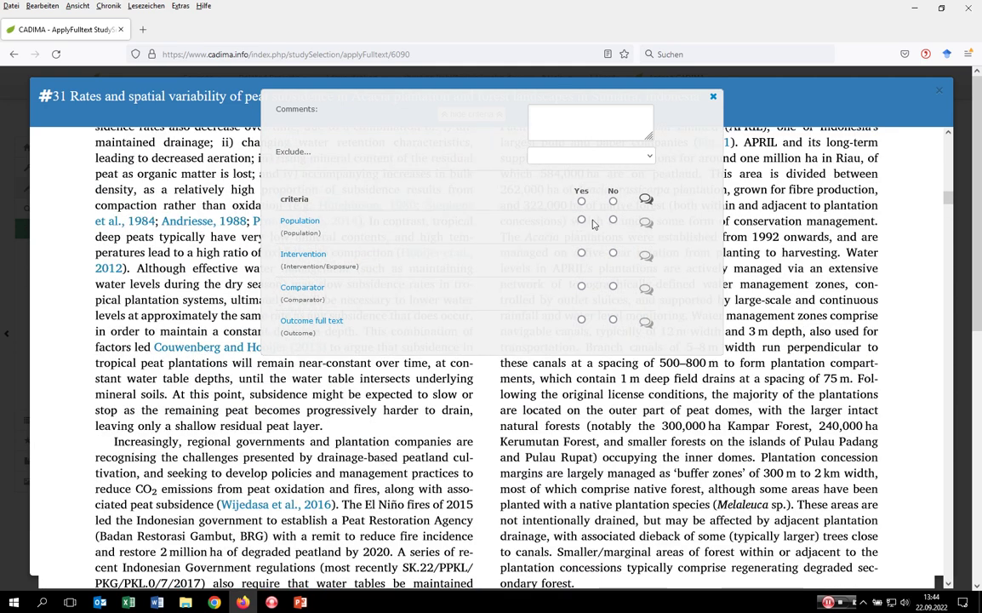
# Rate reference 31 Yes for Population, Comparator and Outcome full text and No for Intervention, then close the enlarged view and save to continue
pyautogui.click(581, 220)
pyautogui.click(612, 253)
pyautogui.click(581, 286)
pyautogui.click(581, 319)
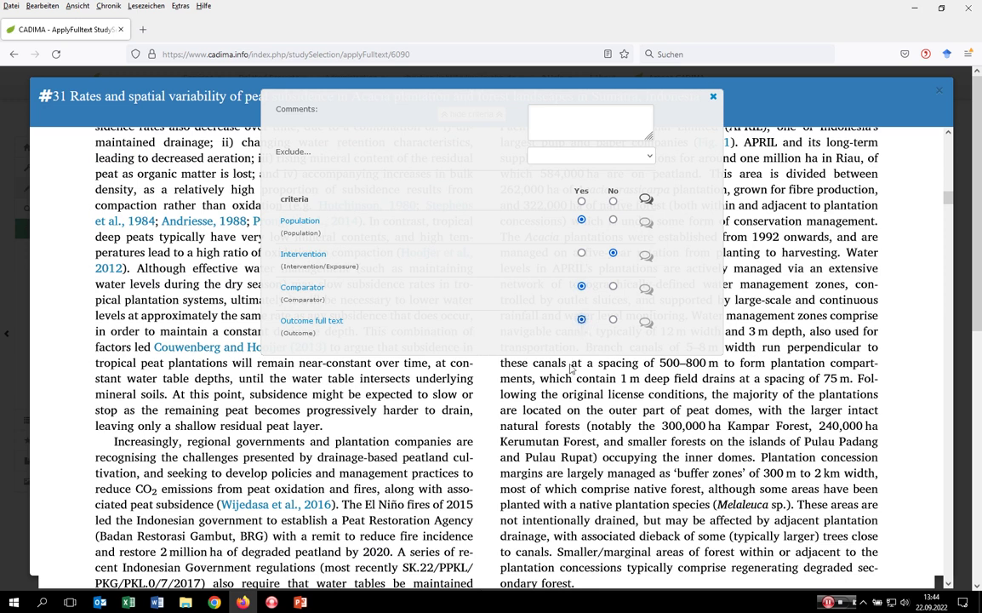
pyautogui.click(713, 95)
pyautogui.scroll(8, 389, 264)
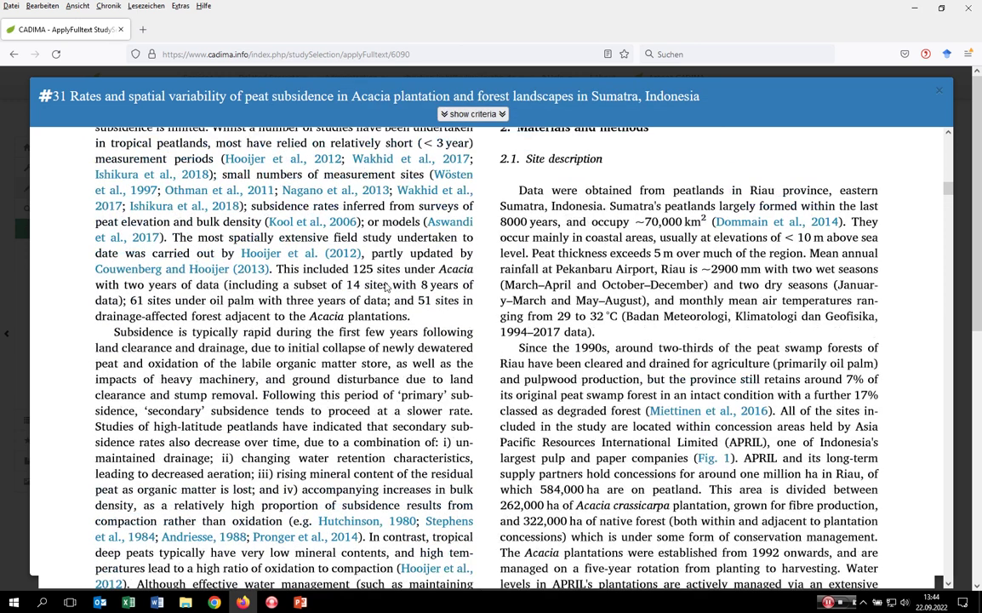
pyautogui.scroll(10, 390, 264)
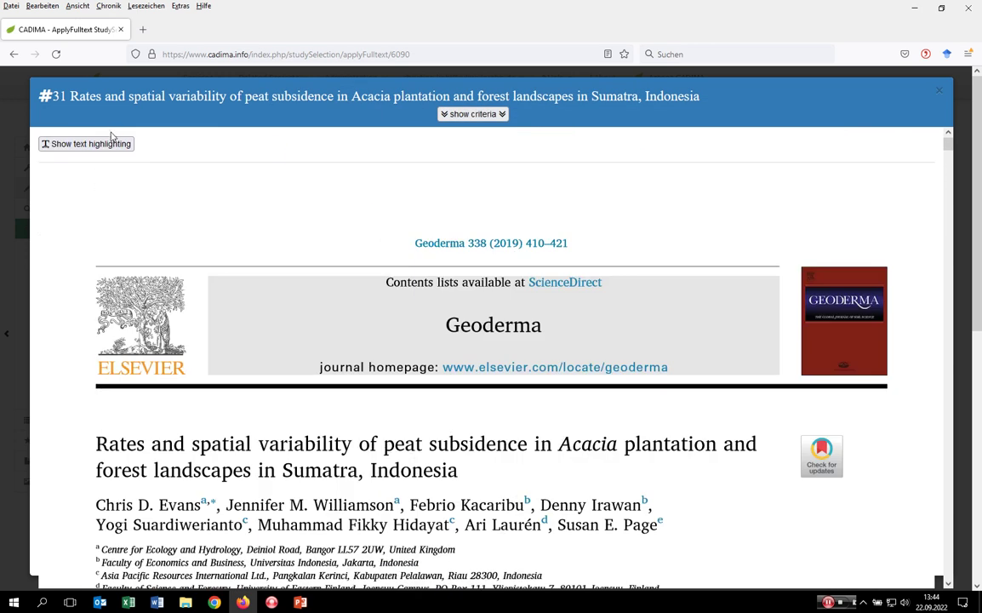
pyautogui.click(938, 93)
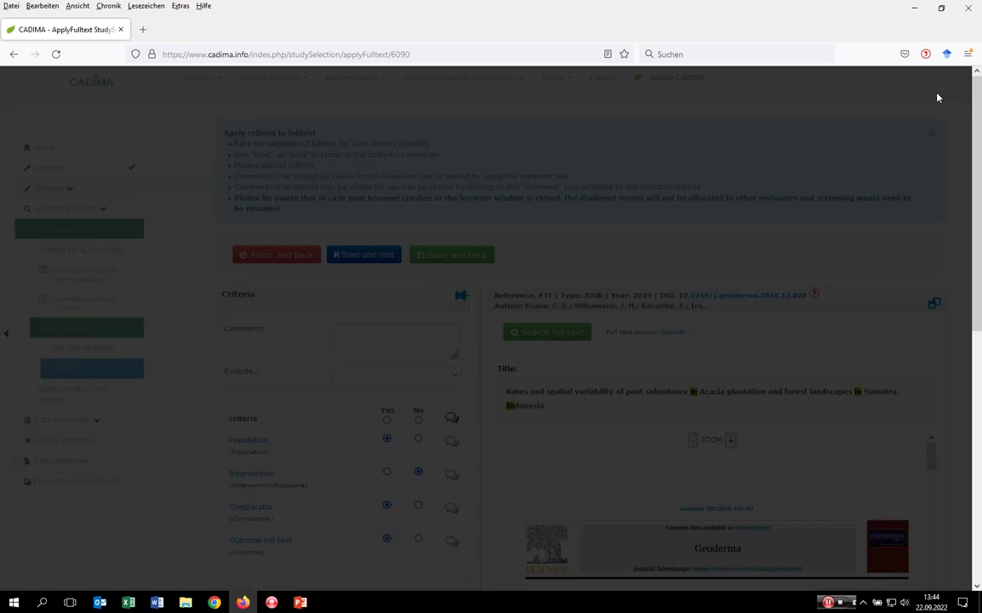
pyautogui.click(366, 254)
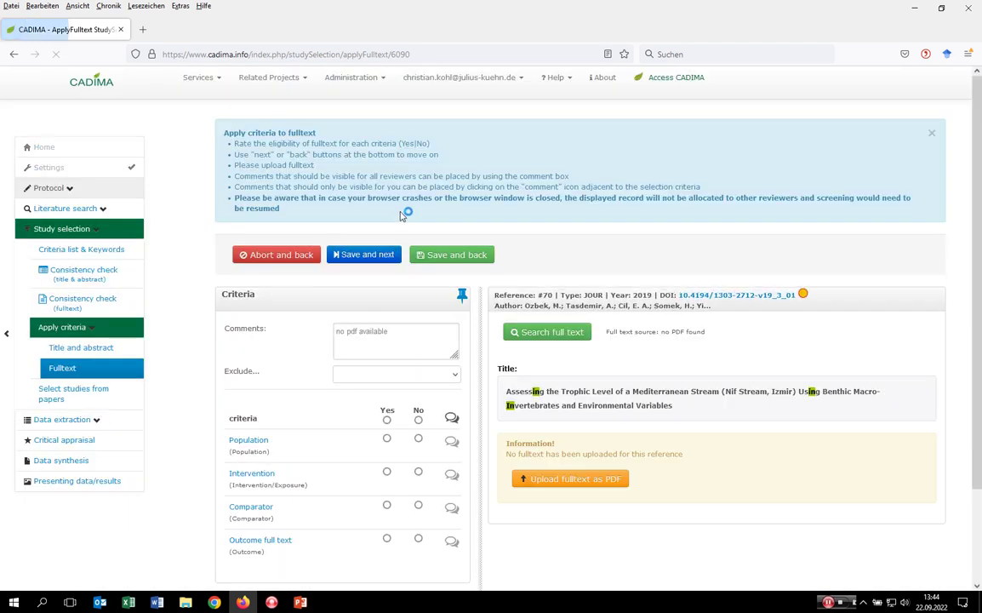
# Skip reference 70 without rating it, and abort the screening at reference 72 to return to the full-text overview
pyautogui.scroll(-2, 403, 214)
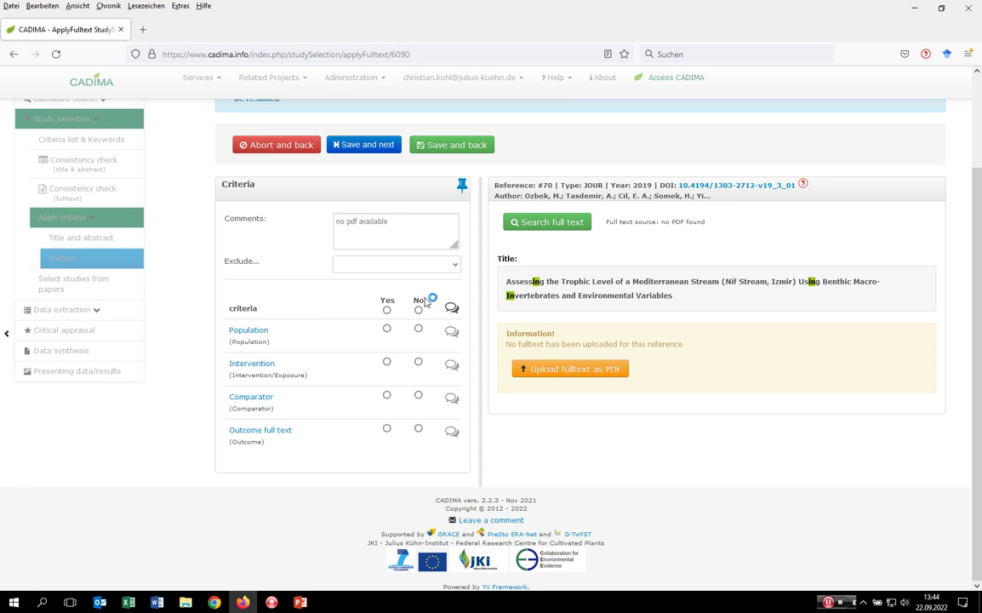
pyautogui.scroll(1, 427, 296)
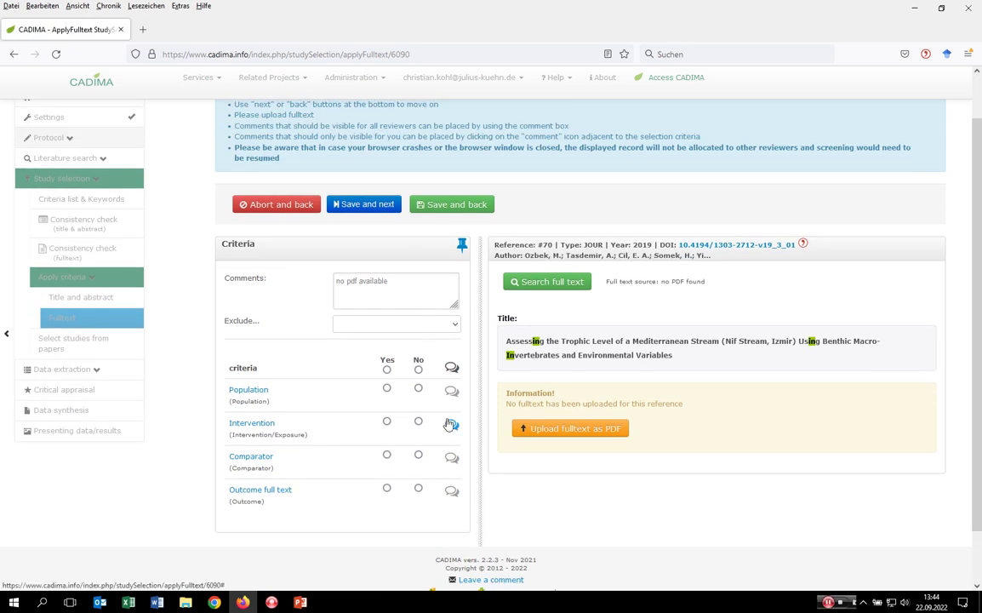
pyautogui.click(360, 206)
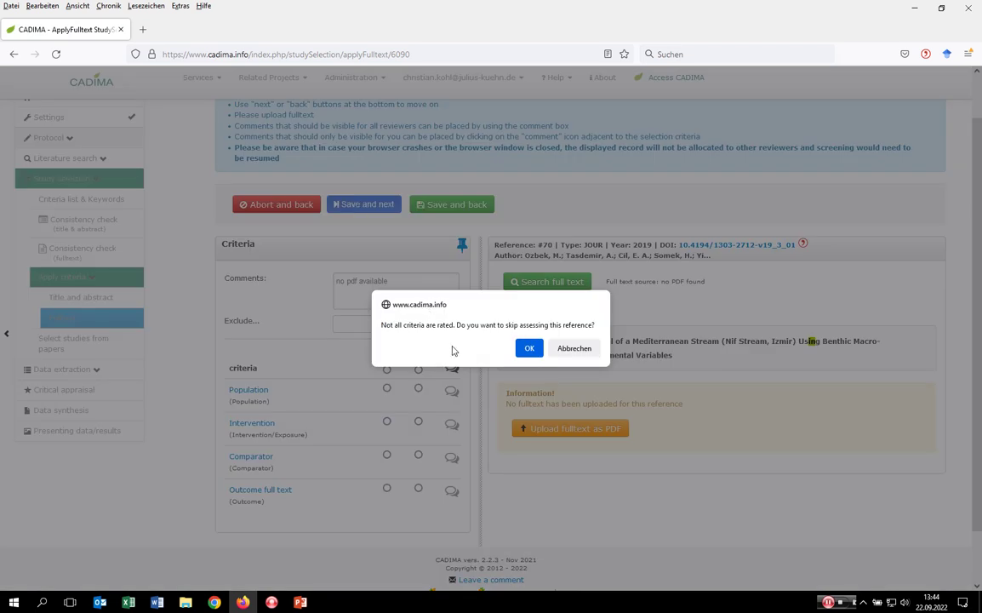
pyautogui.click(529, 349)
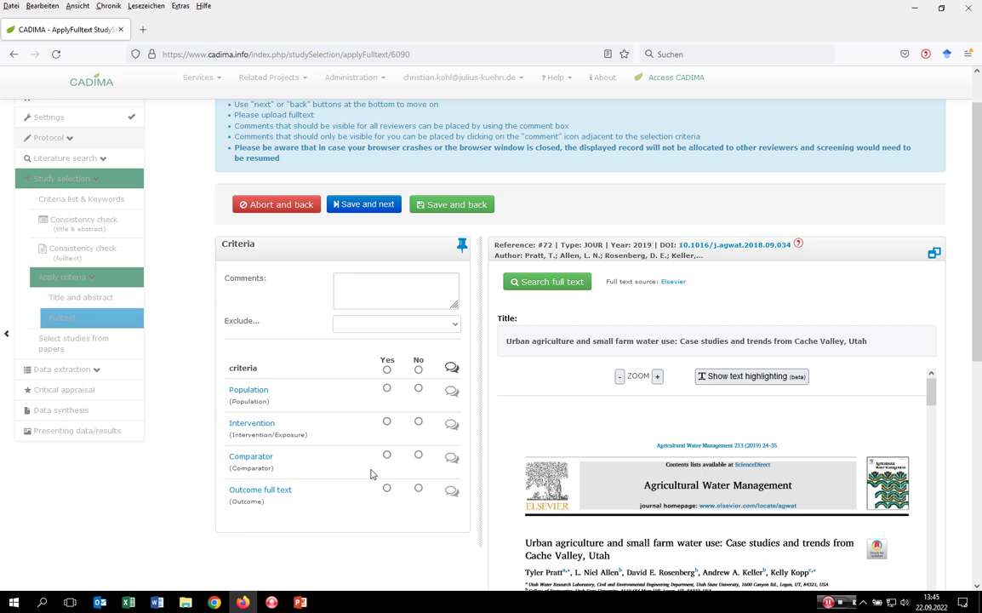
pyautogui.click(312, 203)
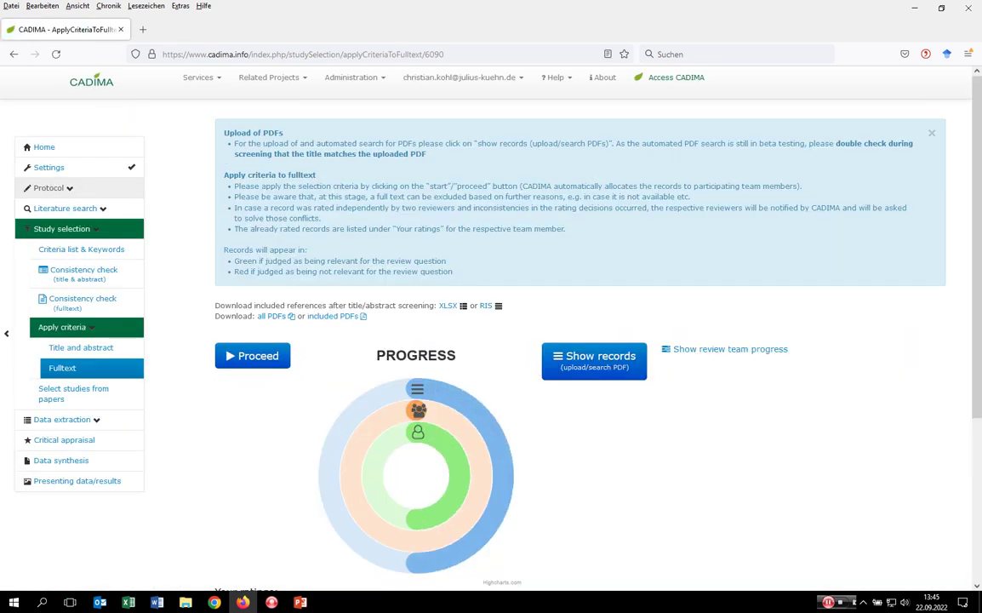
# Reload the full-text screening overview and open the list of records with inconsistent ratings
pyautogui.hotkey('alt', 'Tab')
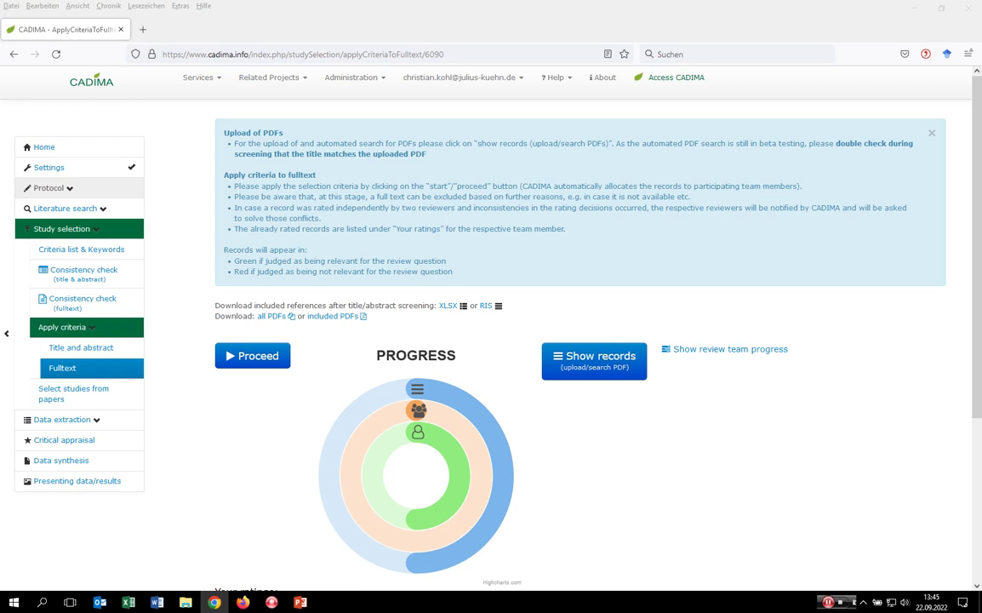
pyautogui.click(57, 53)
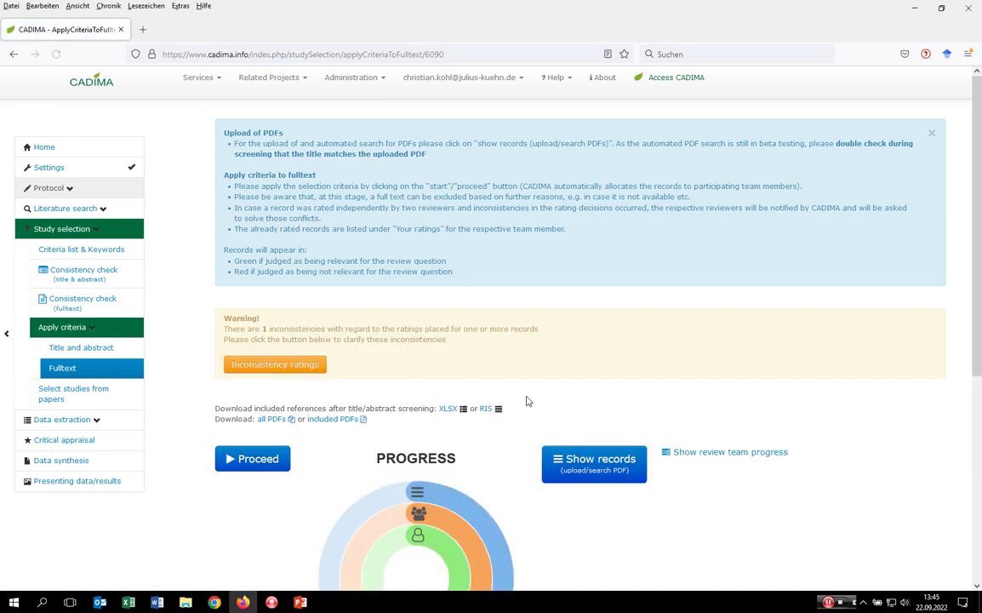
pyautogui.scroll(-3, 526, 400)
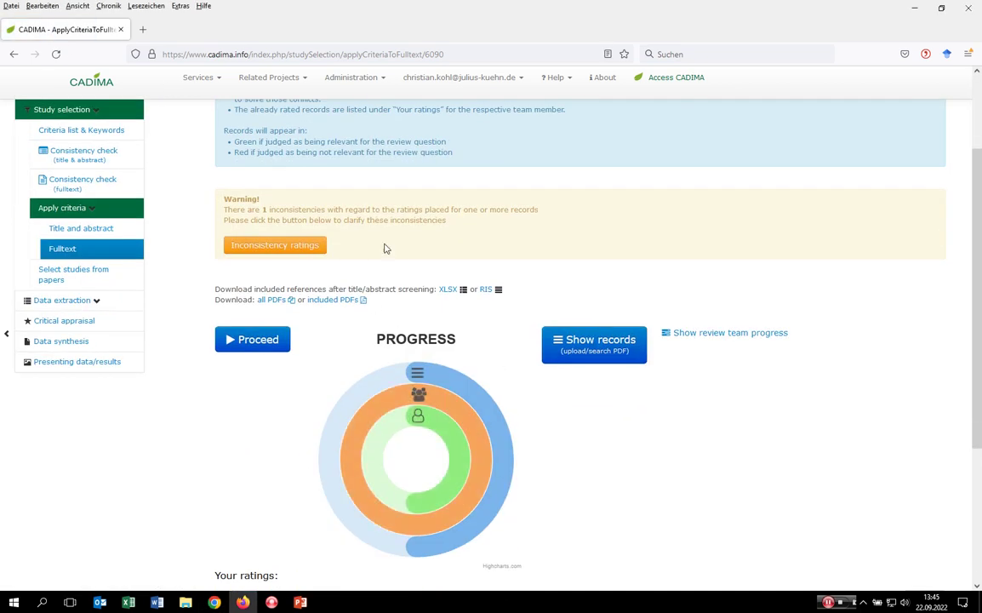
pyautogui.scroll(1, 431, 299)
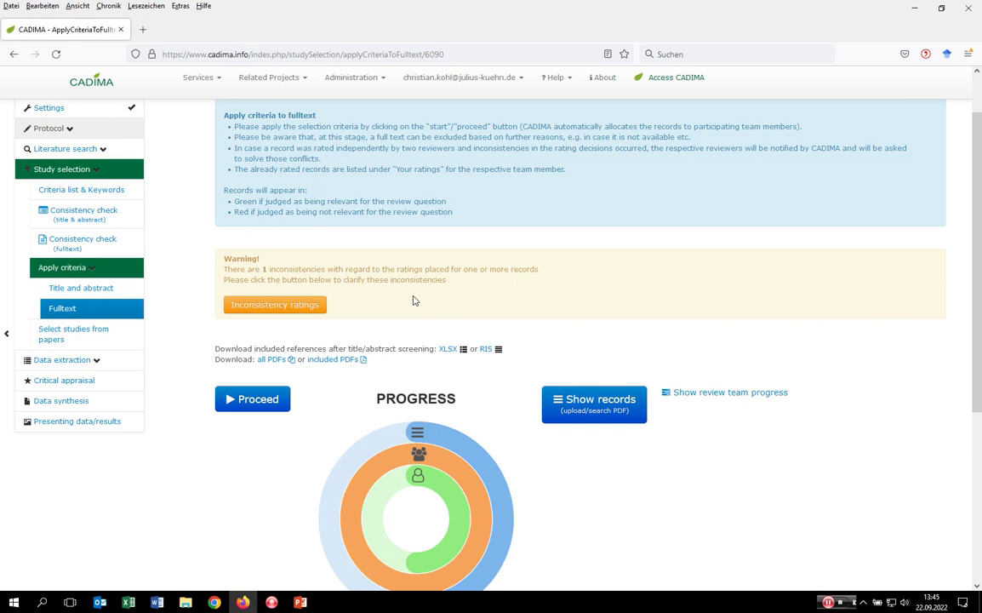
pyautogui.click(294, 312)
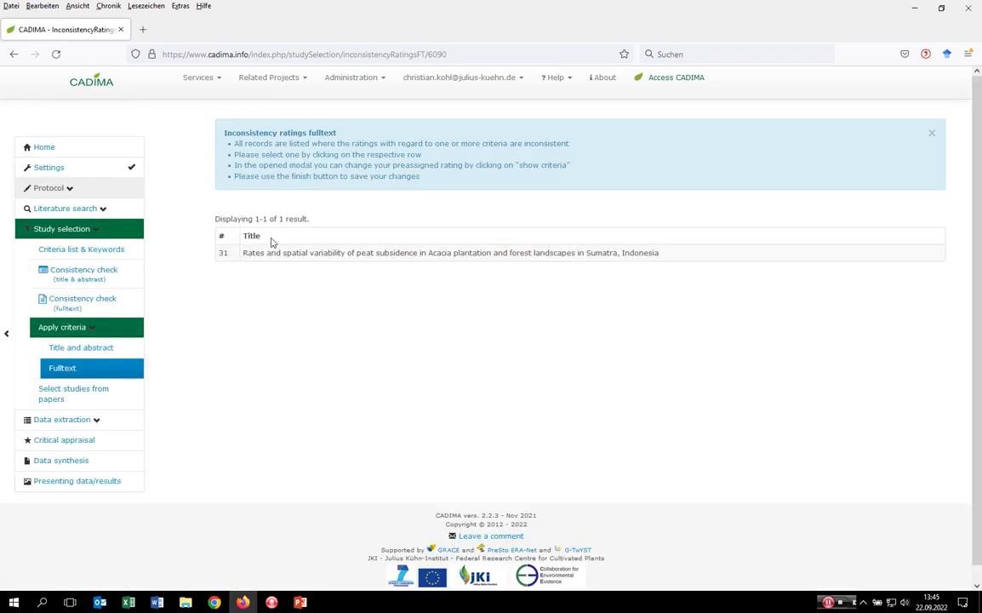
# Open inconsistent record 31, show its criteria over the PDF, and compare both reviewers' ratings while skimming the abstract
pyautogui.click(275, 253)
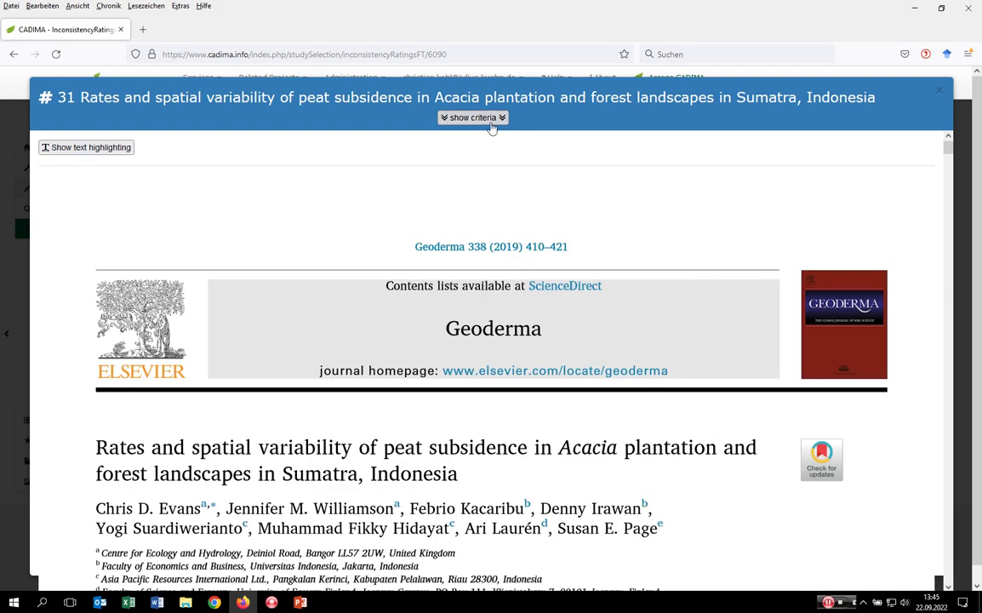
pyautogui.click(491, 120)
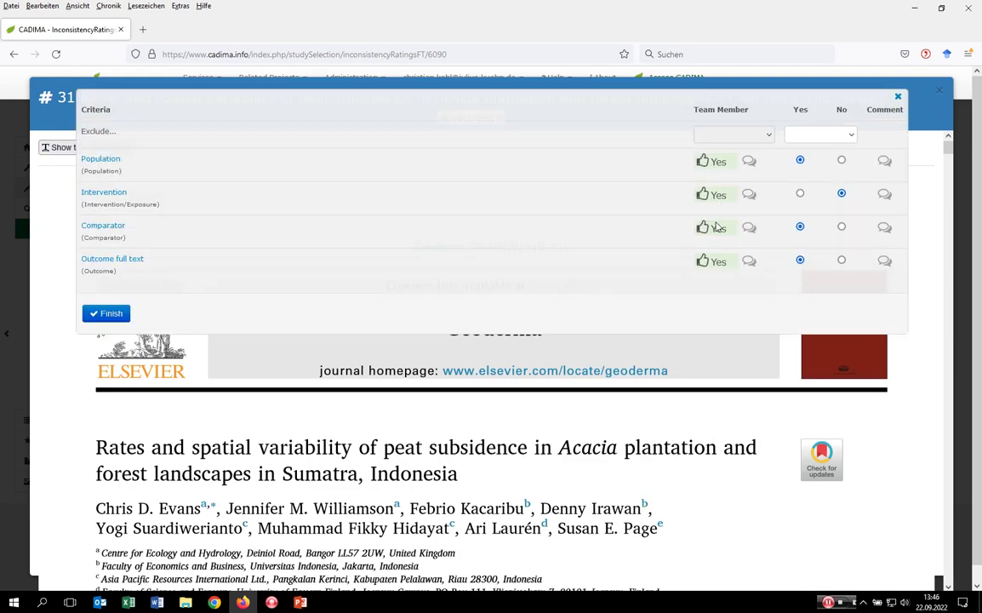
pyautogui.scroll(-1, 503, 469)
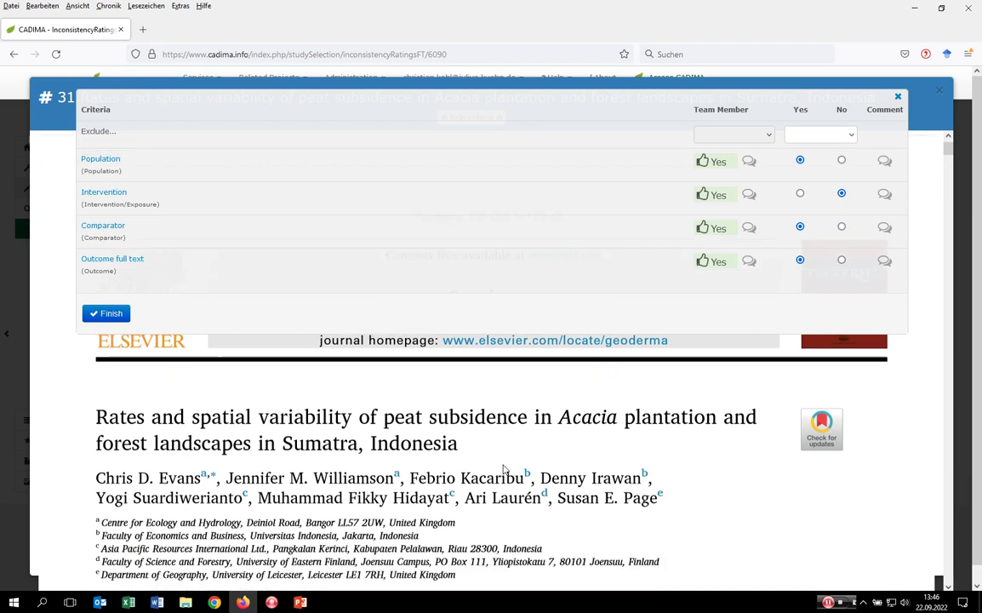
pyautogui.scroll(-4, 503, 469)
pyautogui.scroll(2, 503, 469)
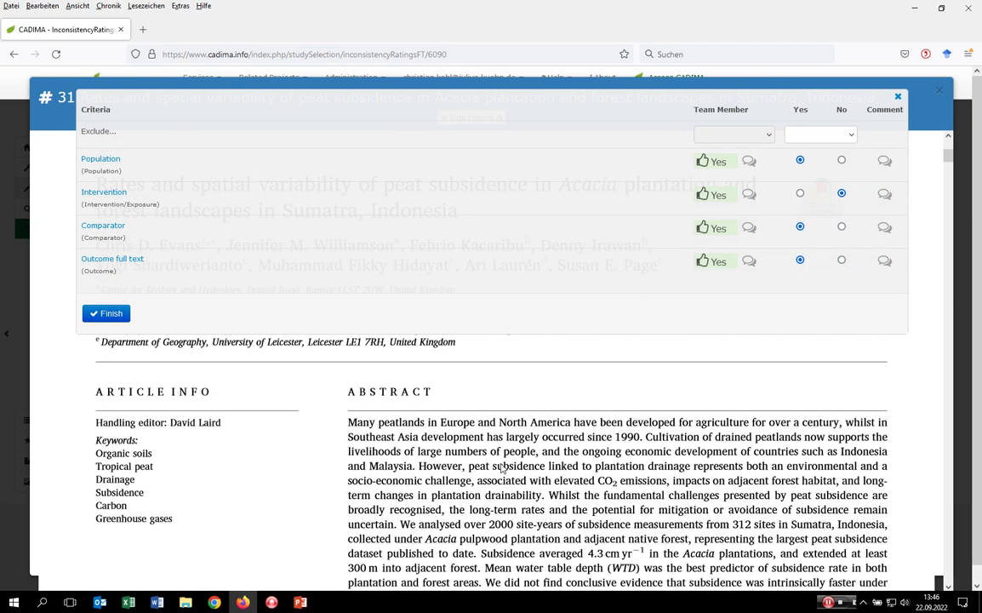
pyautogui.scroll(3, 503, 469)
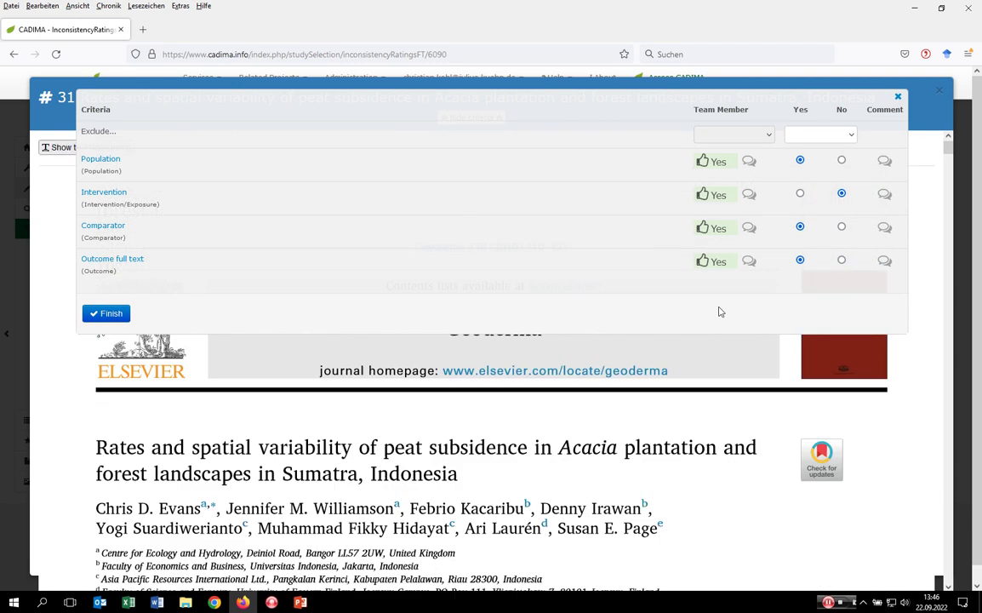
pyautogui.click(800, 195)
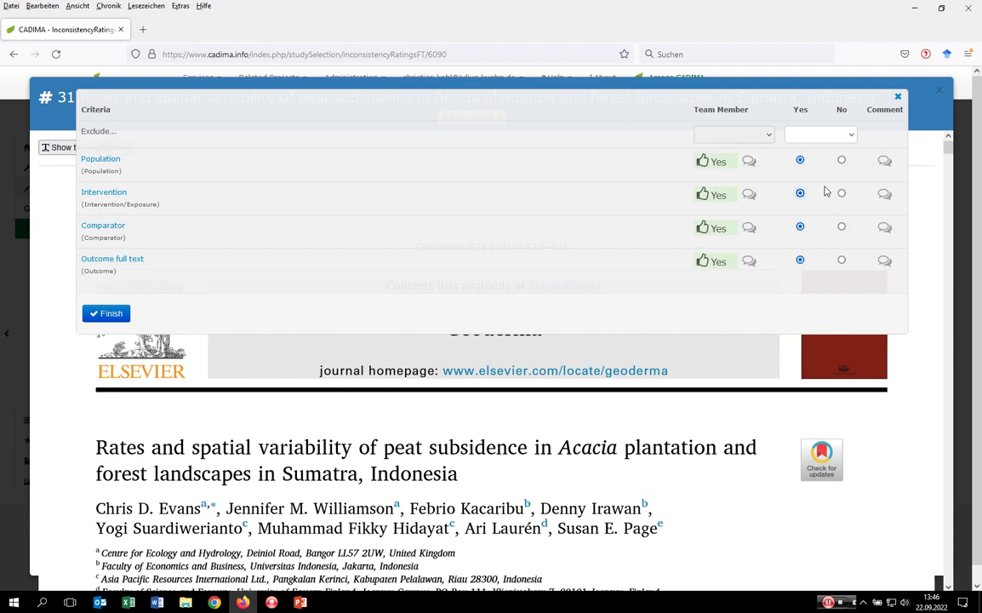
pyautogui.click(884, 195)
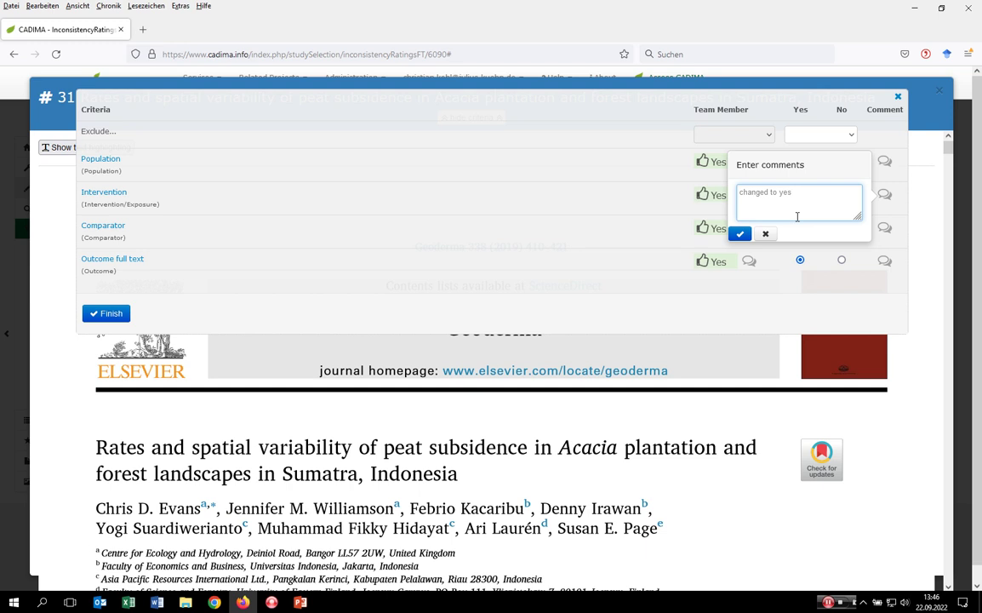
pyautogui.click(739, 234)
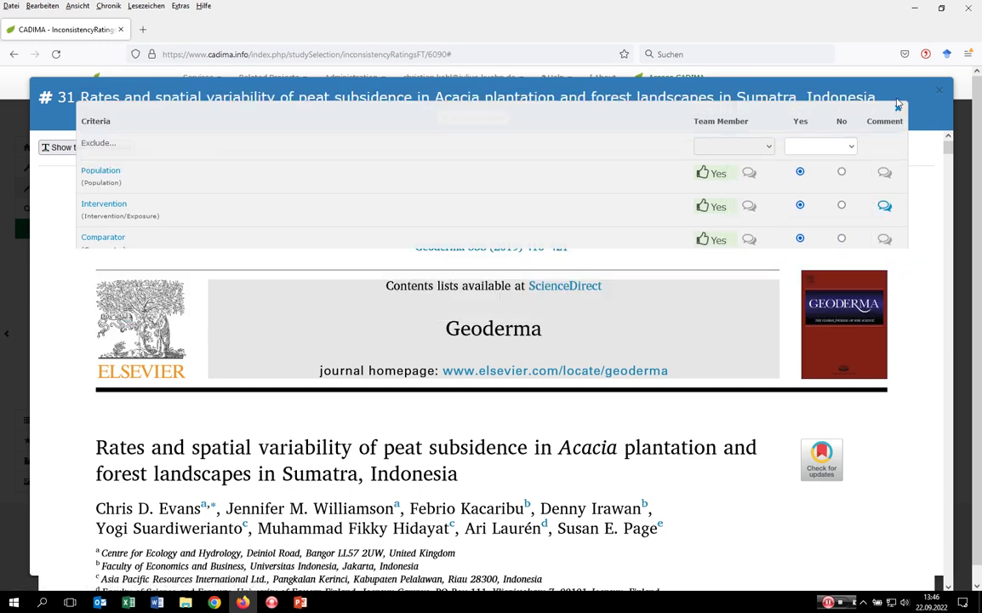
pyautogui.click(939, 92)
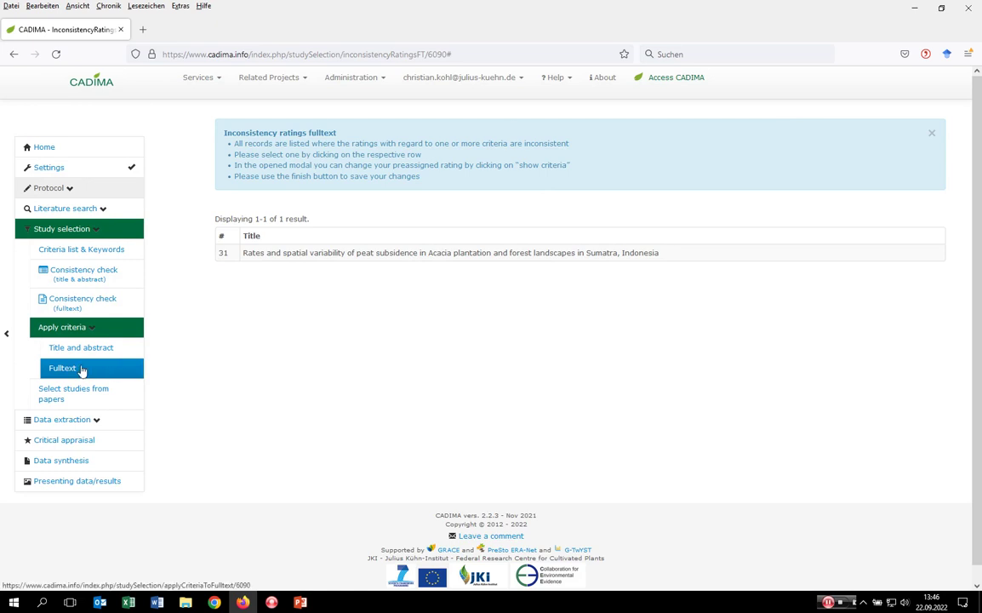
# Change record 31's Intervention rating to Yes with the comment "changed to yes" and finish to save the resolved rating
pyautogui.click(291, 255)
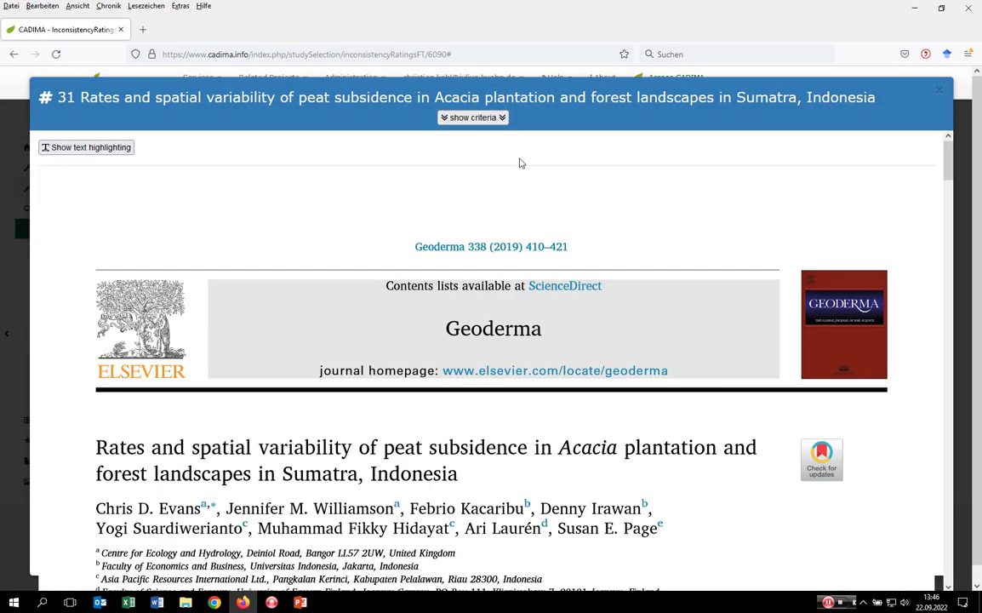
pyautogui.click(464, 119)
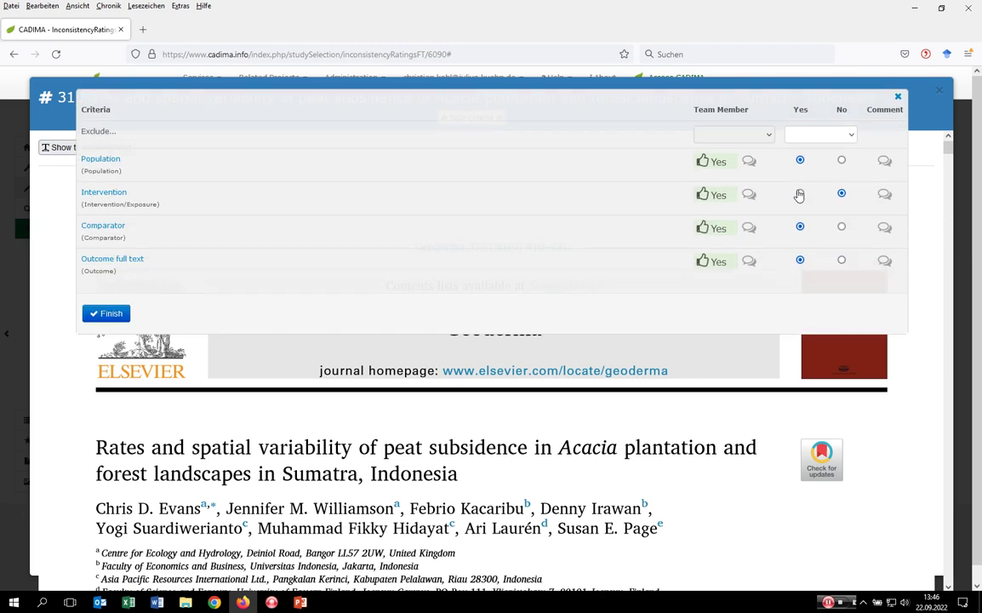
pyautogui.click(800, 195)
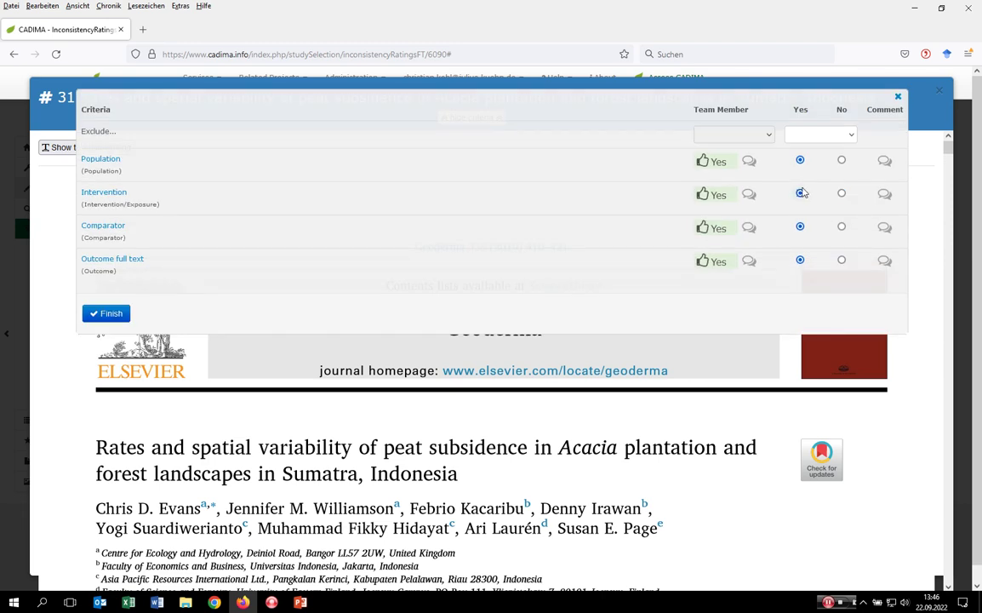
pyautogui.click(885, 195)
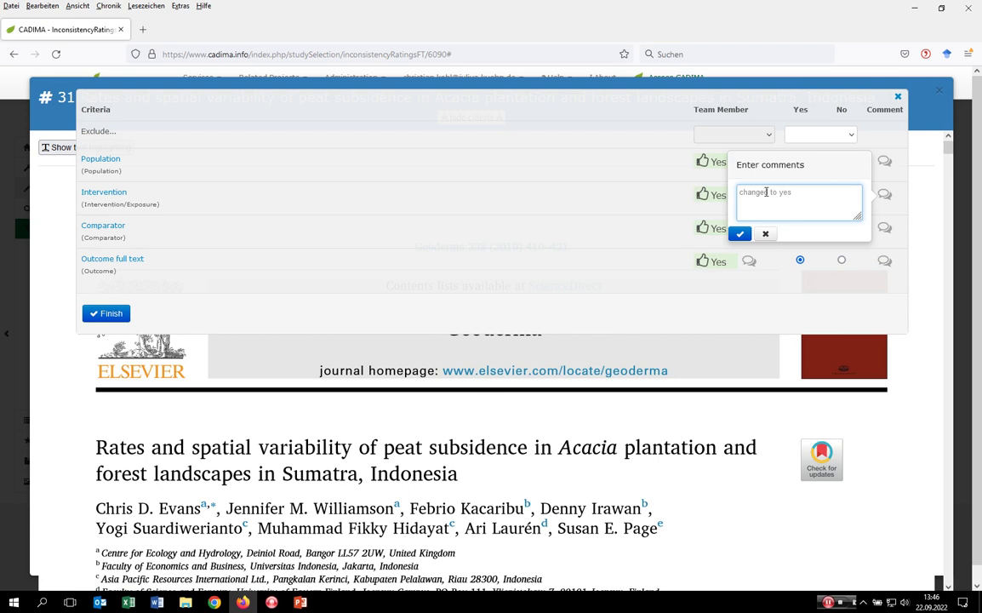
pyautogui.click(739, 233)
pyautogui.click(107, 313)
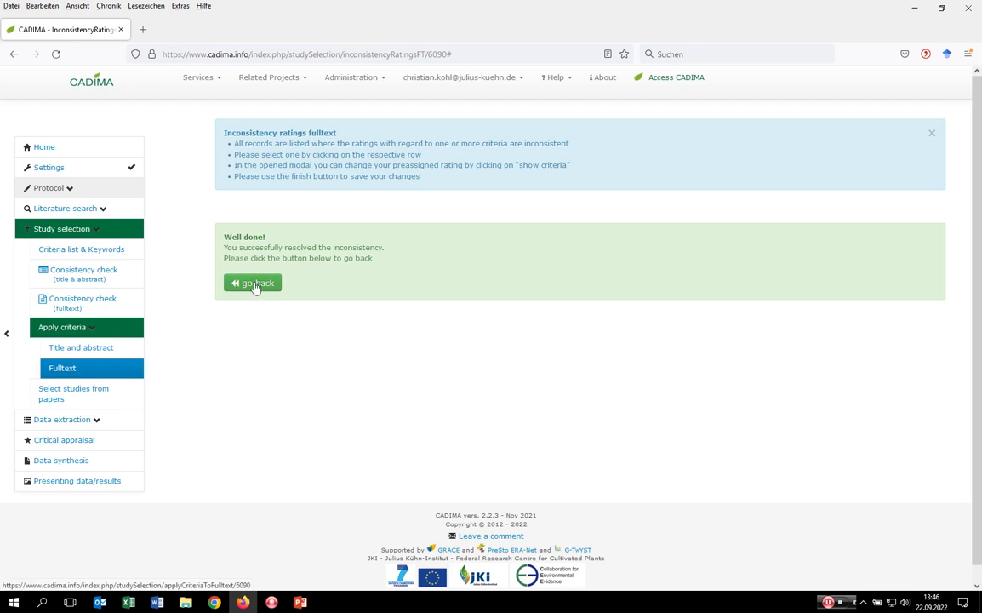
# Go back to the full-text overview, check the screening progress and open the selection of studies from papers
pyautogui.click(255, 285)
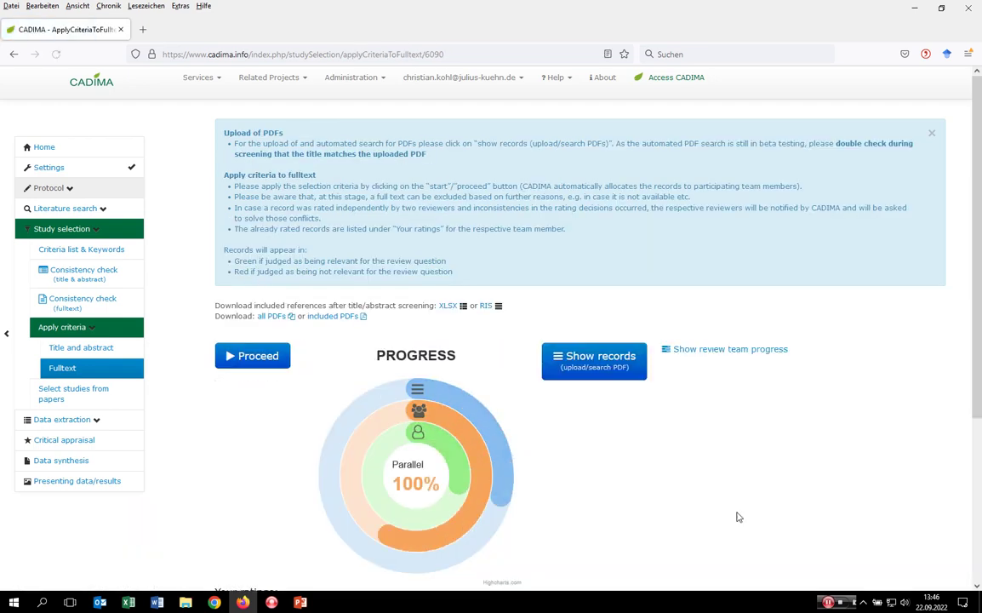
pyautogui.scroll(-1, 211, 326)
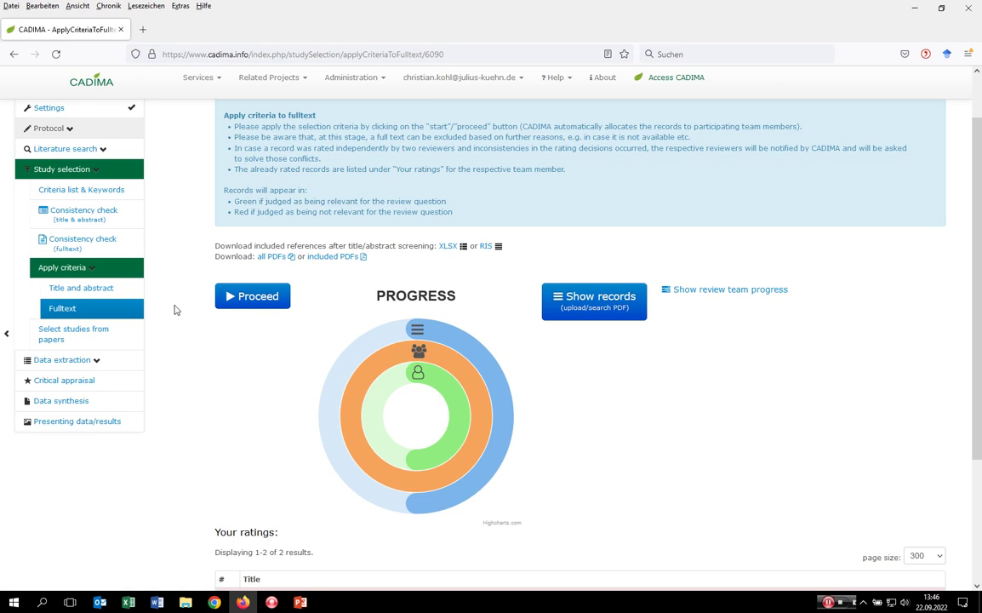
pyautogui.click(80, 336)
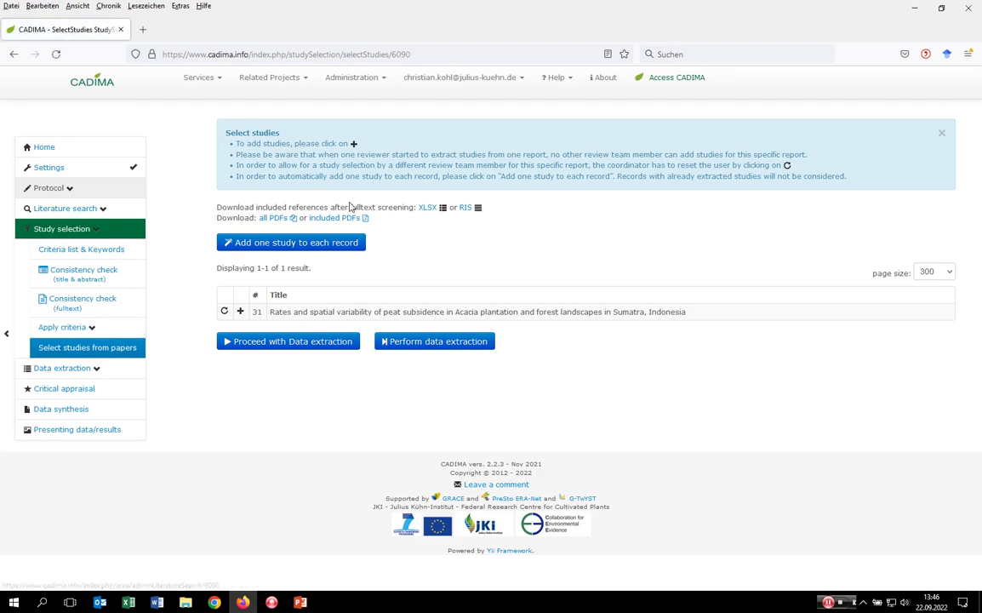